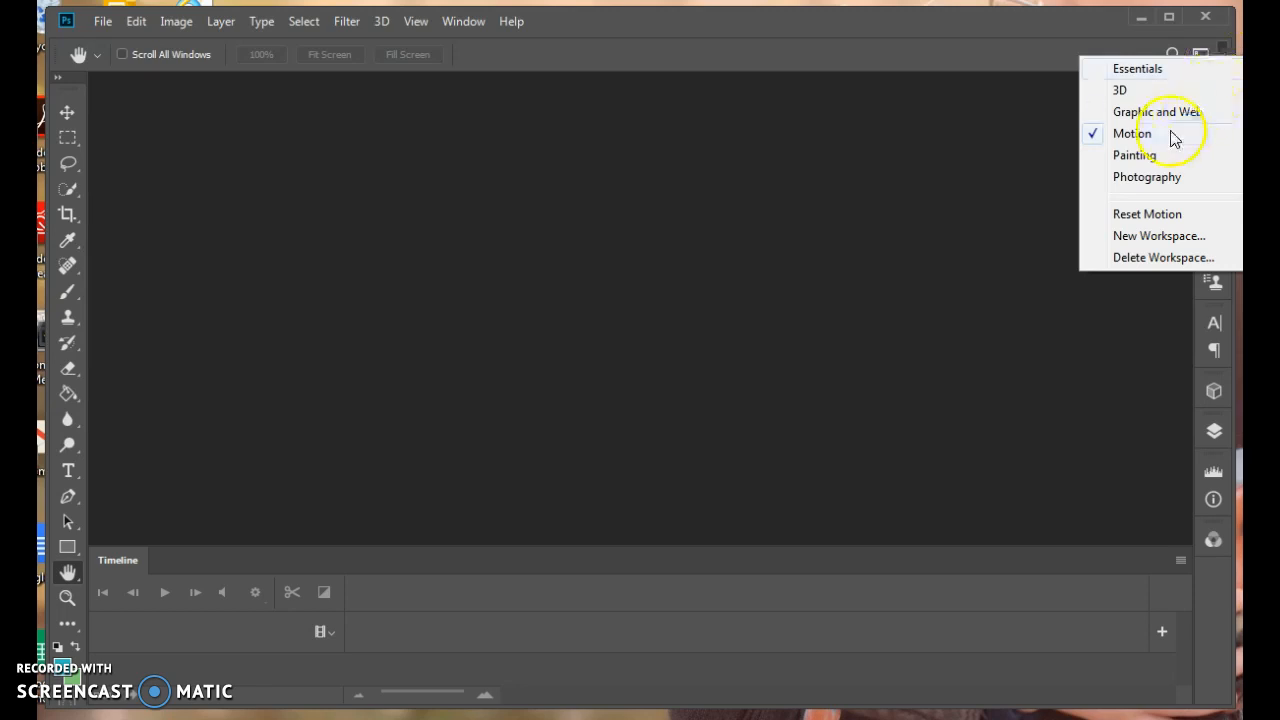
Choose the Motion workspace and create a Film & Video document named Ball Bounce from the HDTV 1080p preset, 1920 x 1080 px
click(1174, 137)
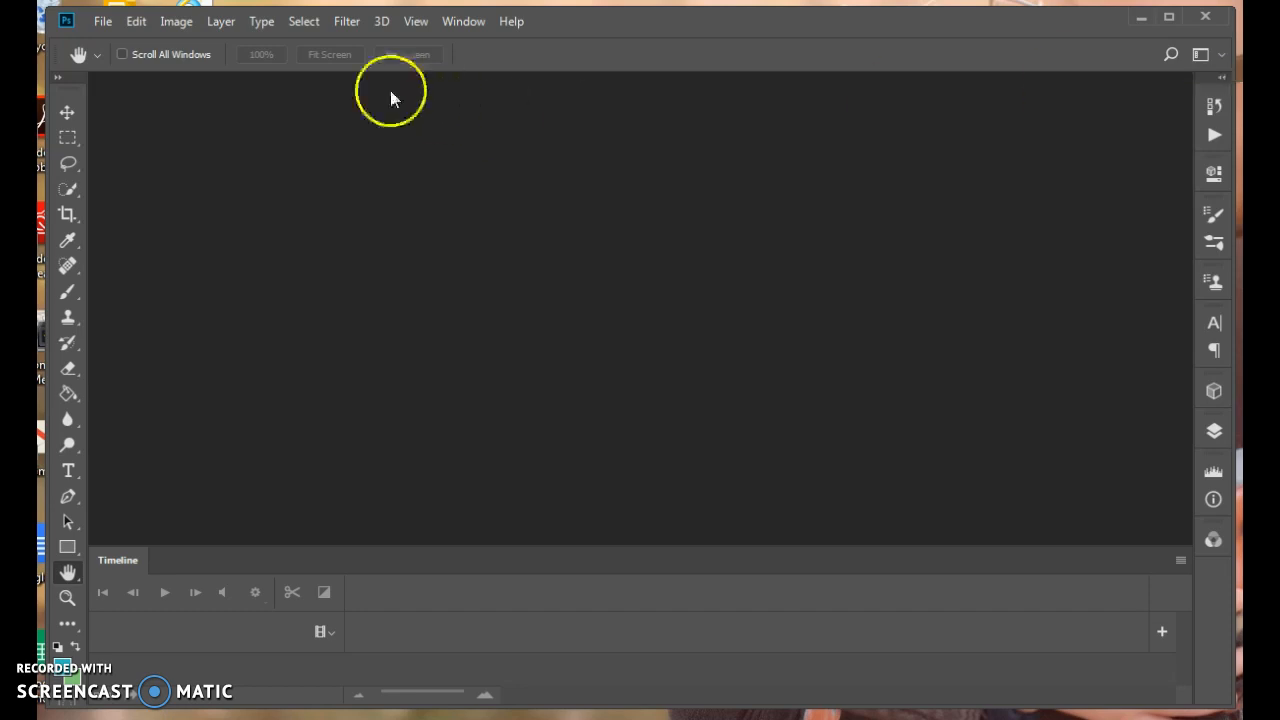
click(102, 21)
click(116, 44)
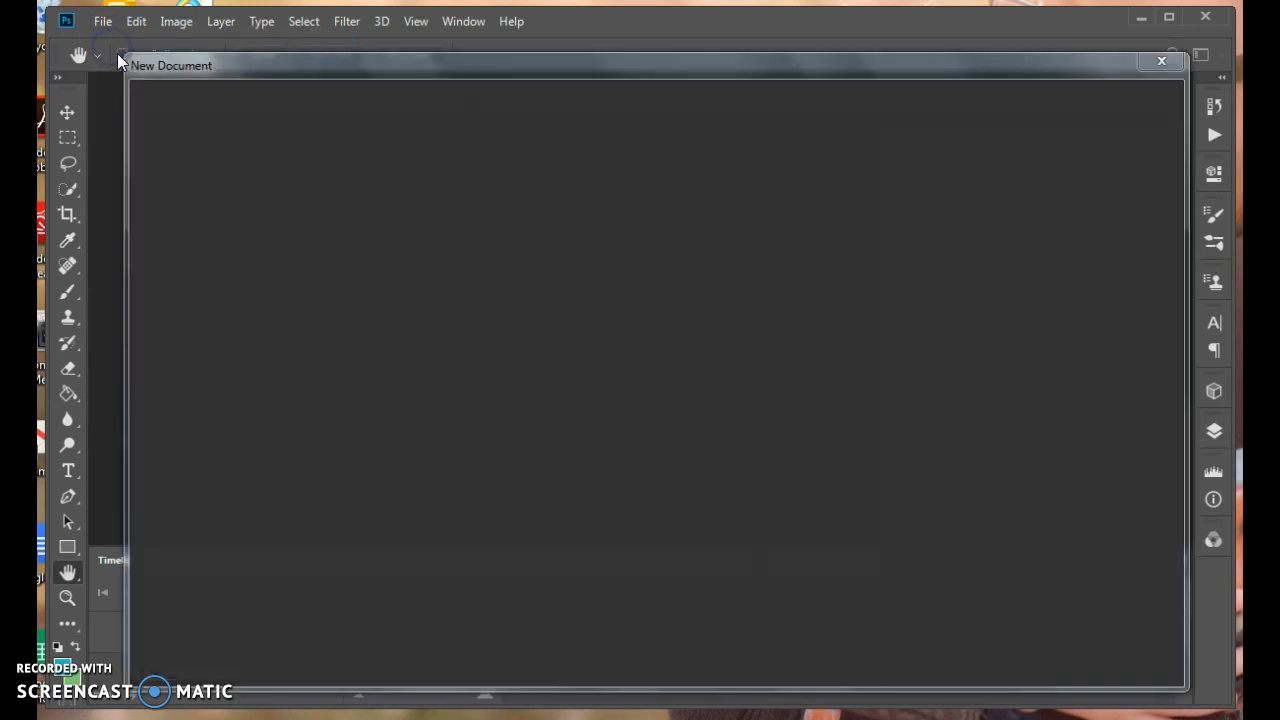
click(978, 106)
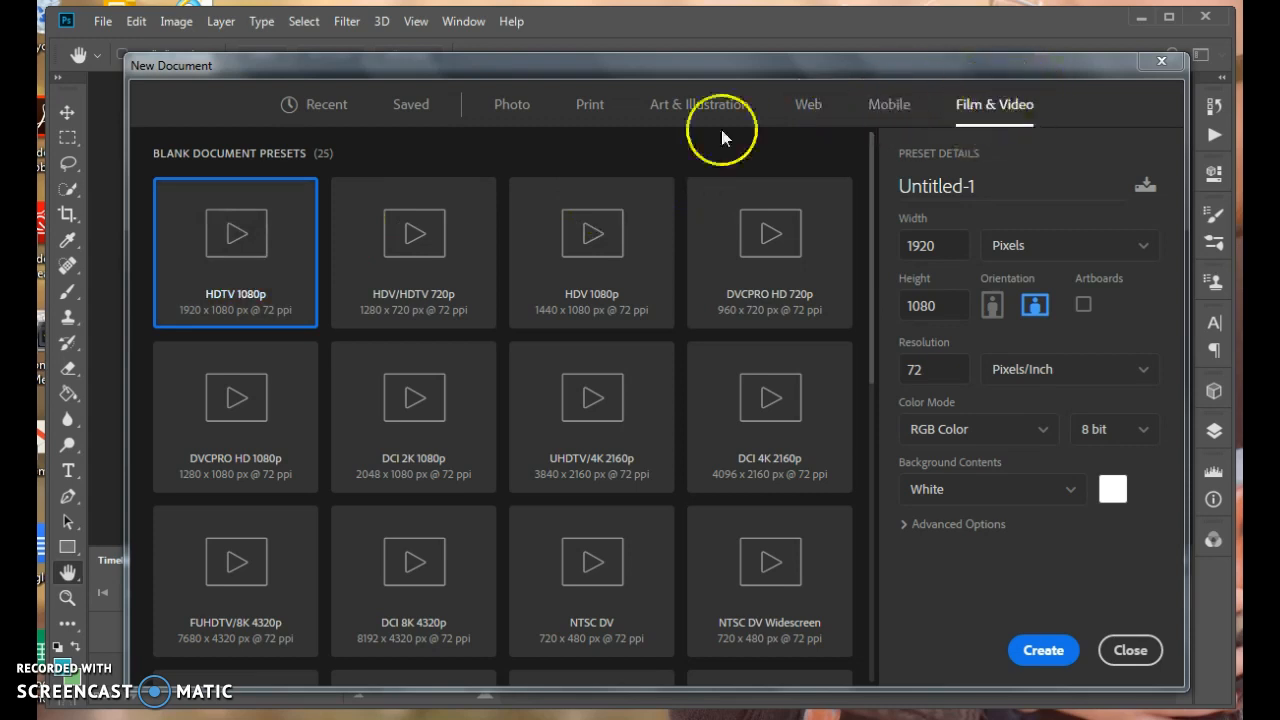
click(955, 187)
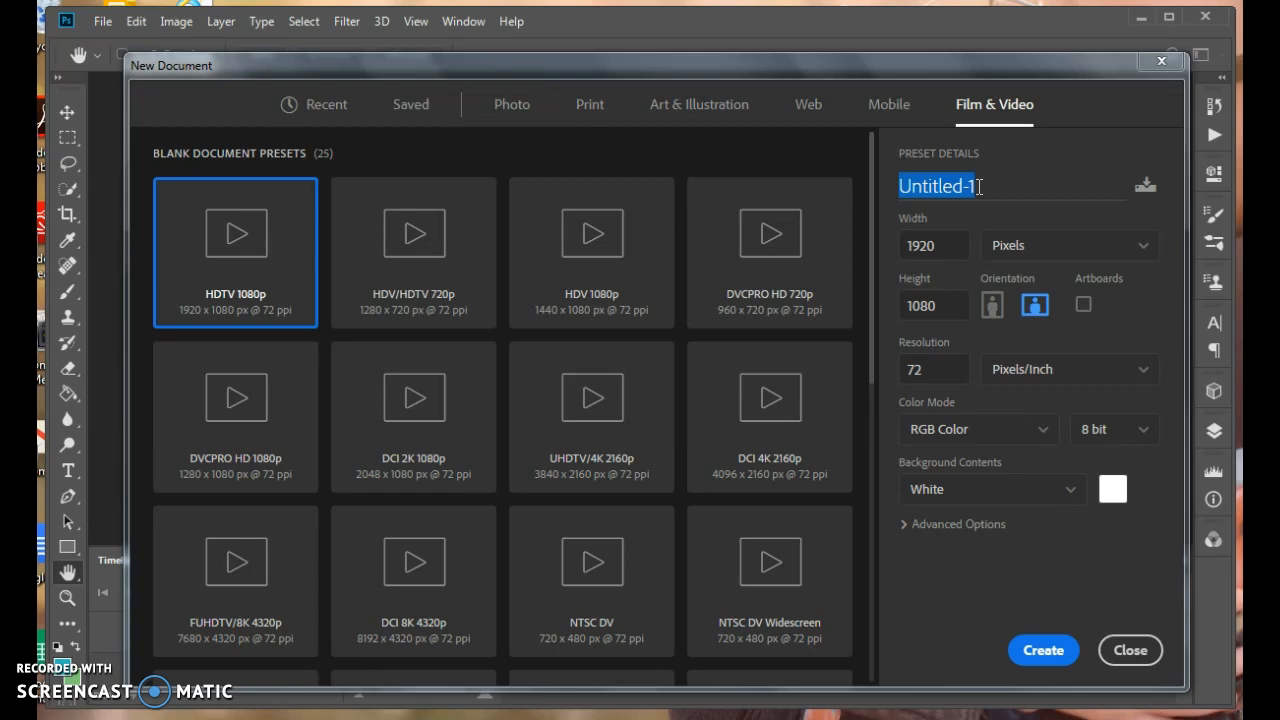
text(Bs)
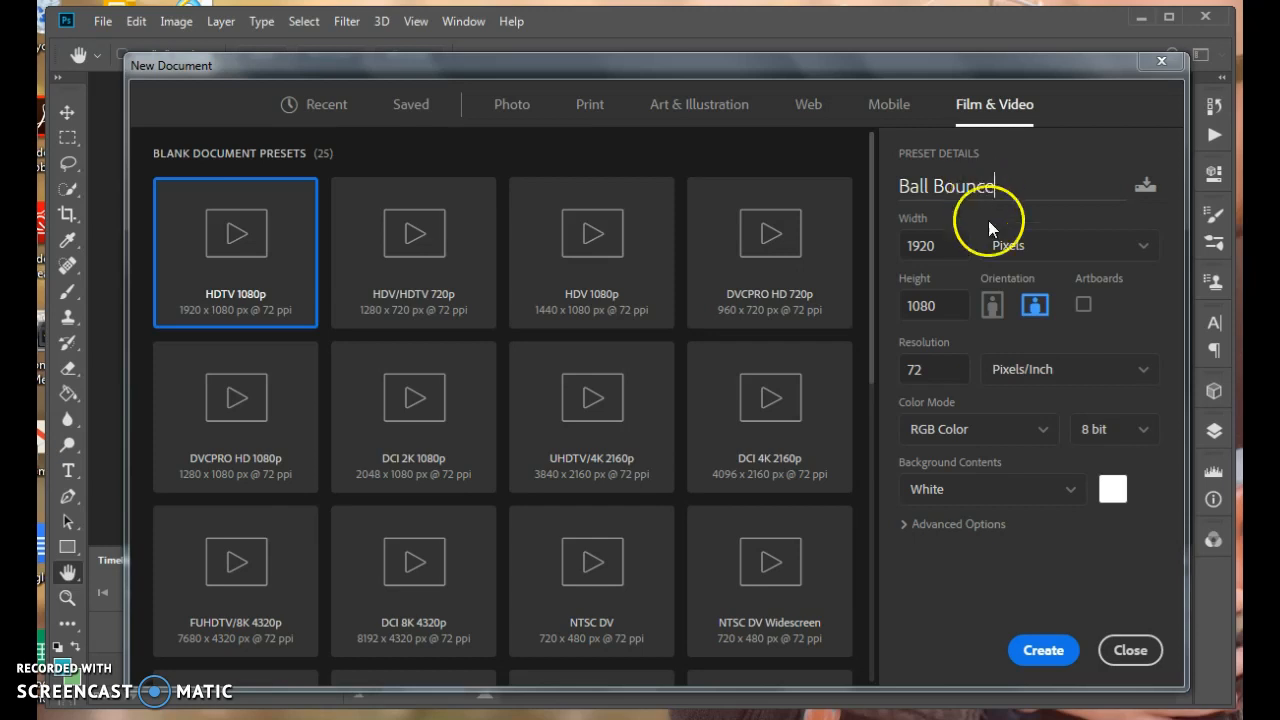
click(1045, 651)
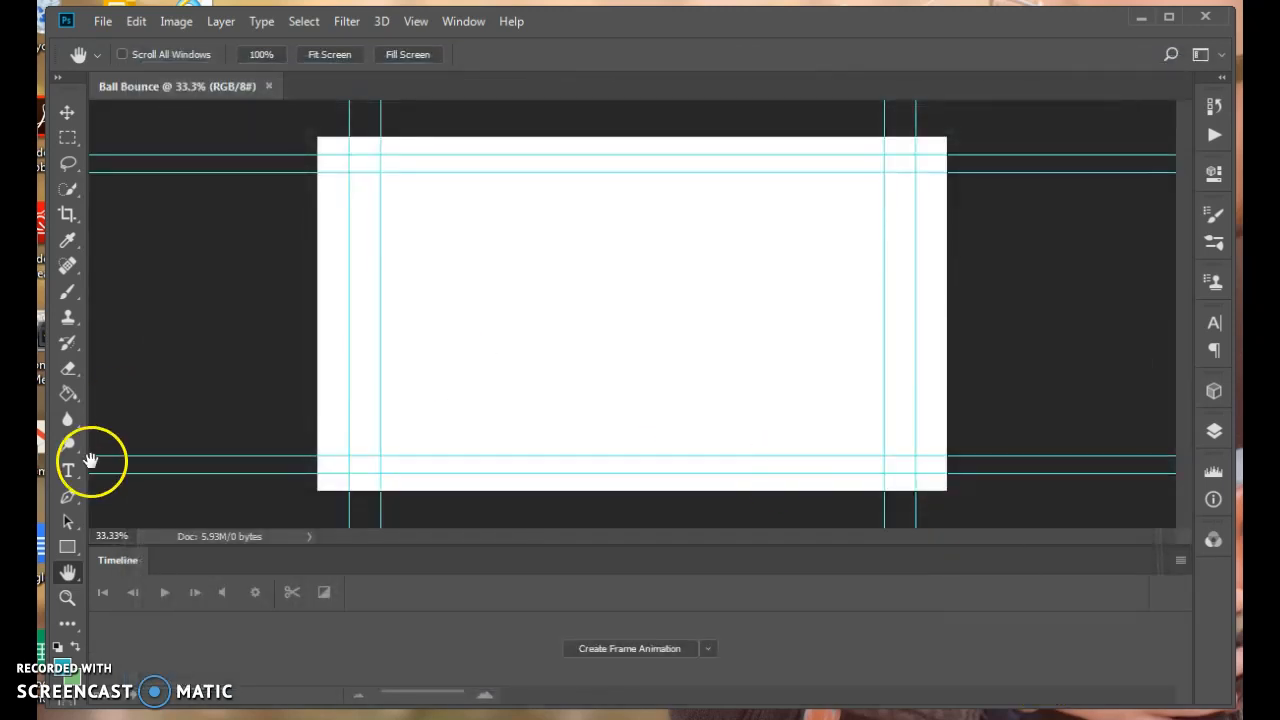
Add a new blank video layer above the Background layer
click(1216, 433)
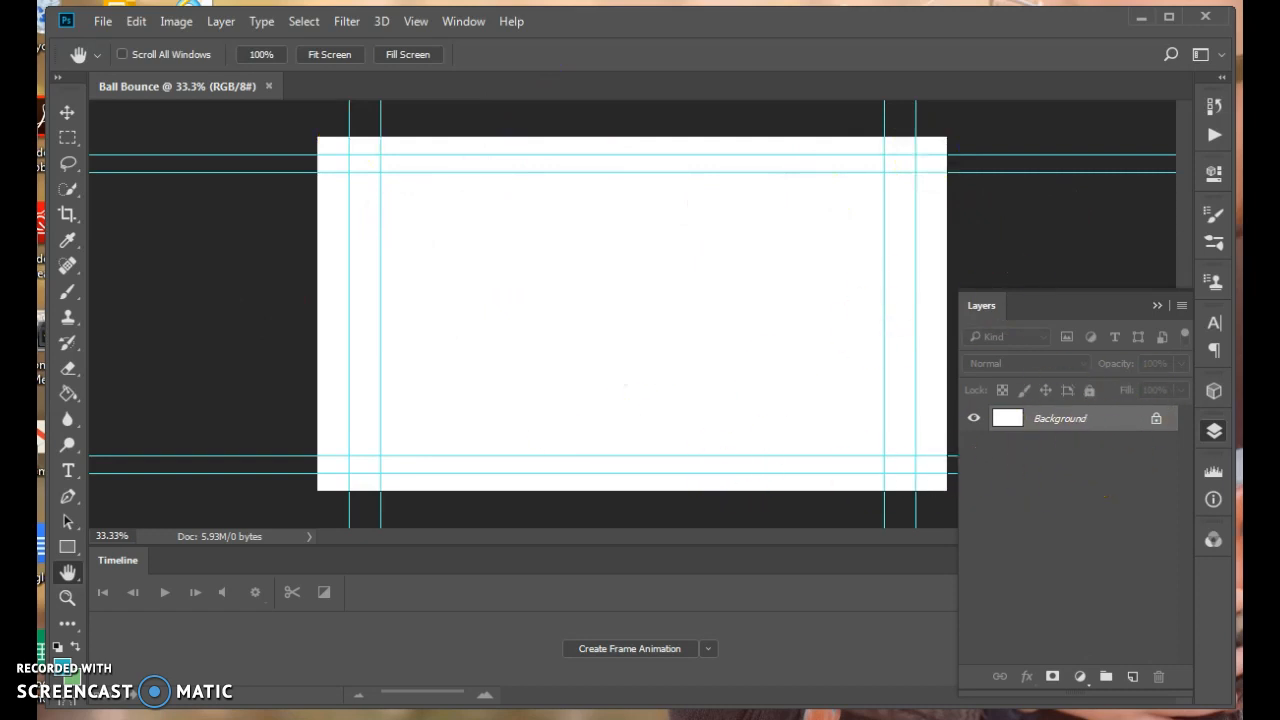
click(222, 21)
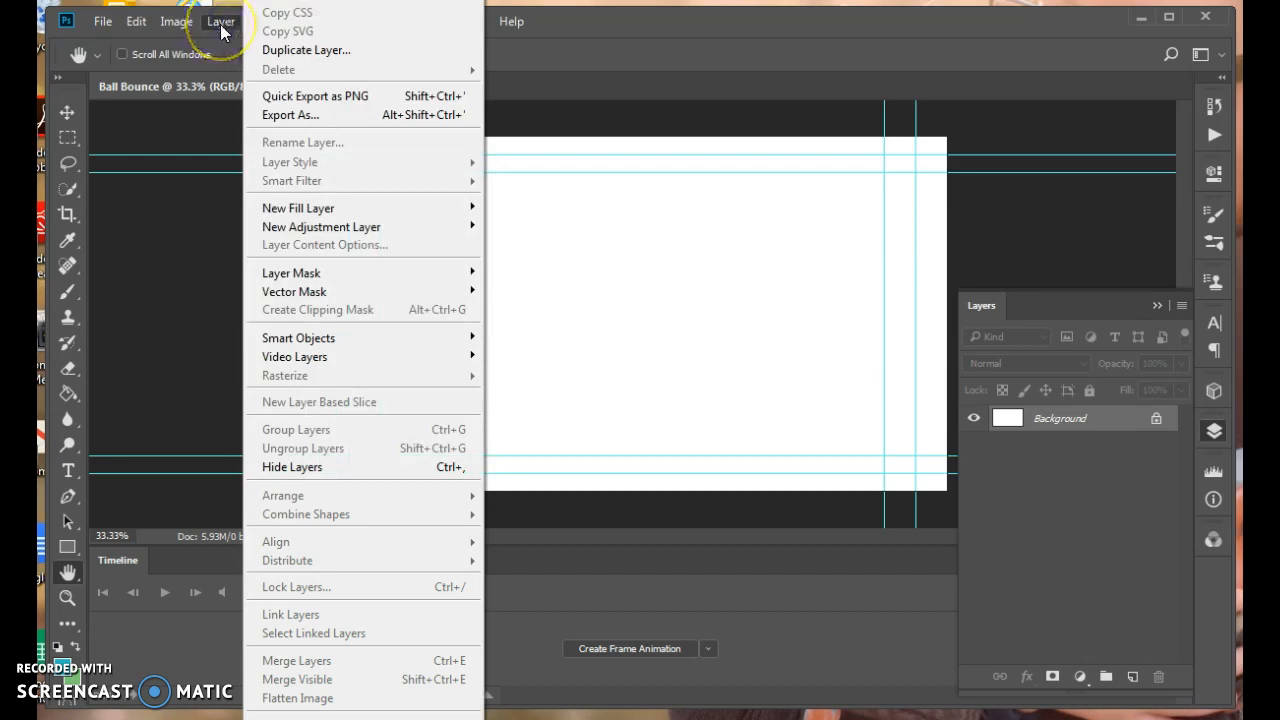
mouse_move(314, 365)
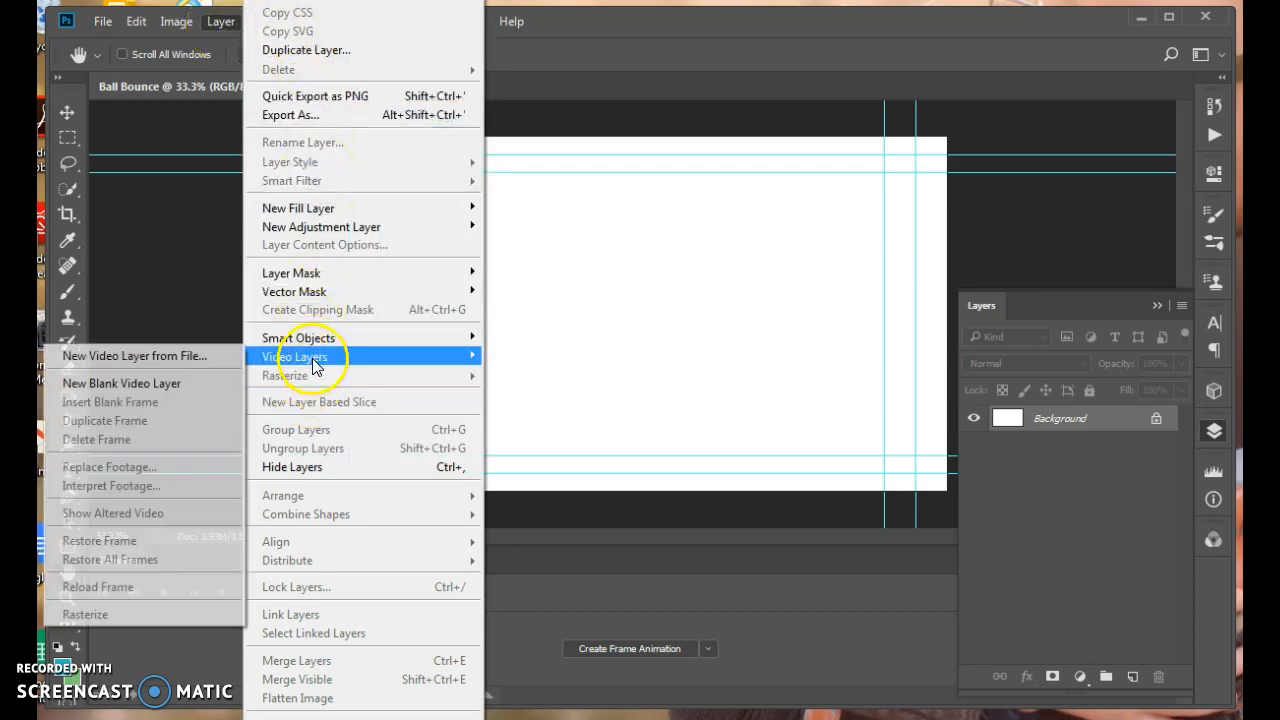
click(147, 384)
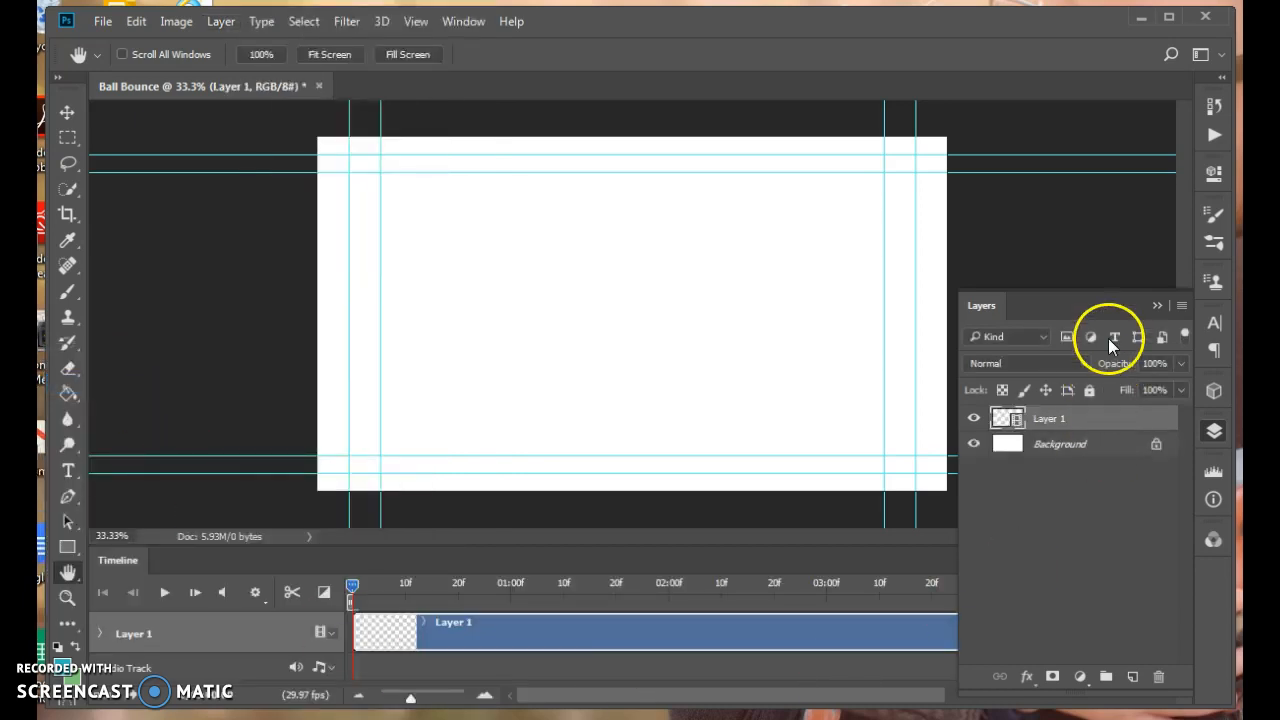
click(1157, 307)
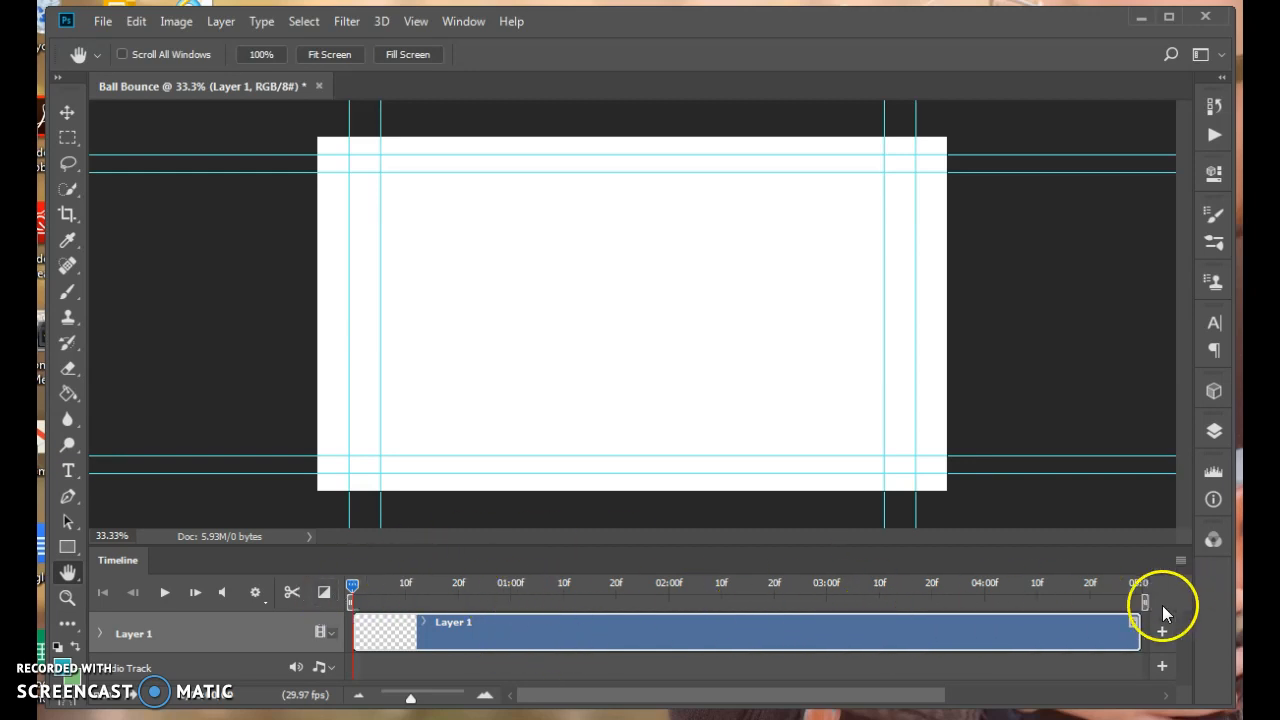
Trim the end of the Layer 1 clip to about 02:10f and enable onion skins for the timeline
drag(1136, 626, 637, 624)
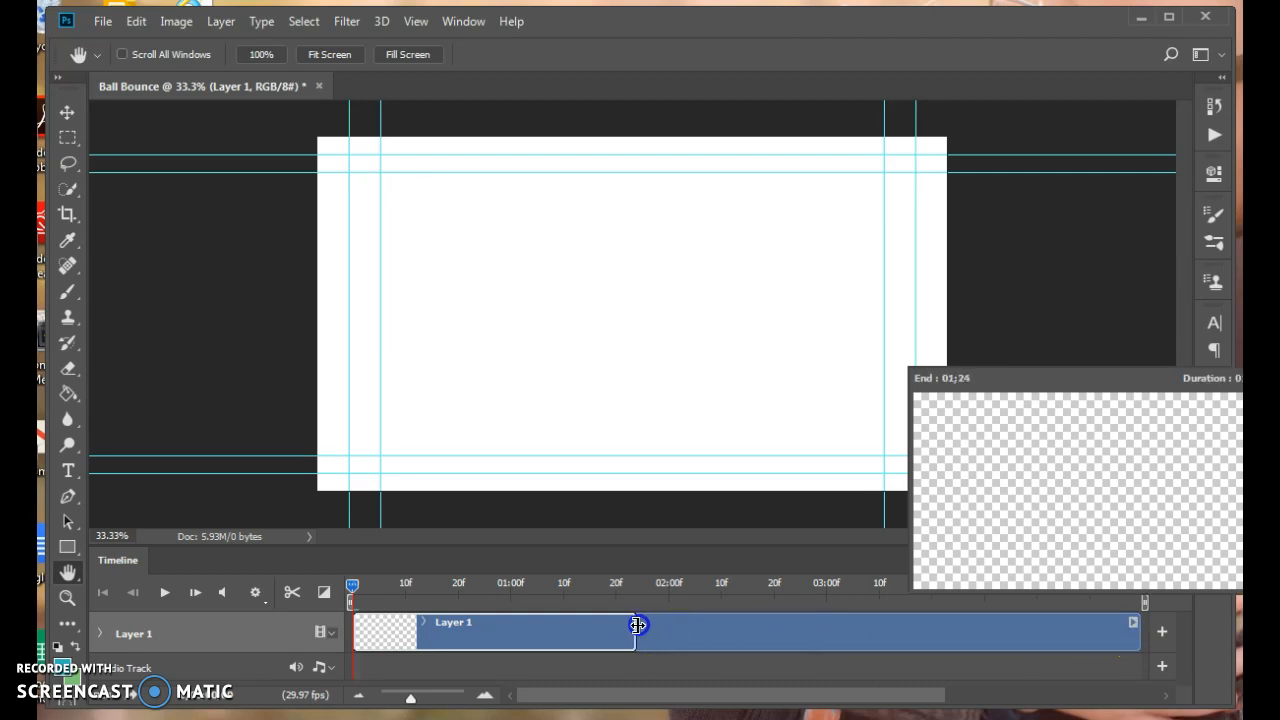
drag(725, 622, 725, 621)
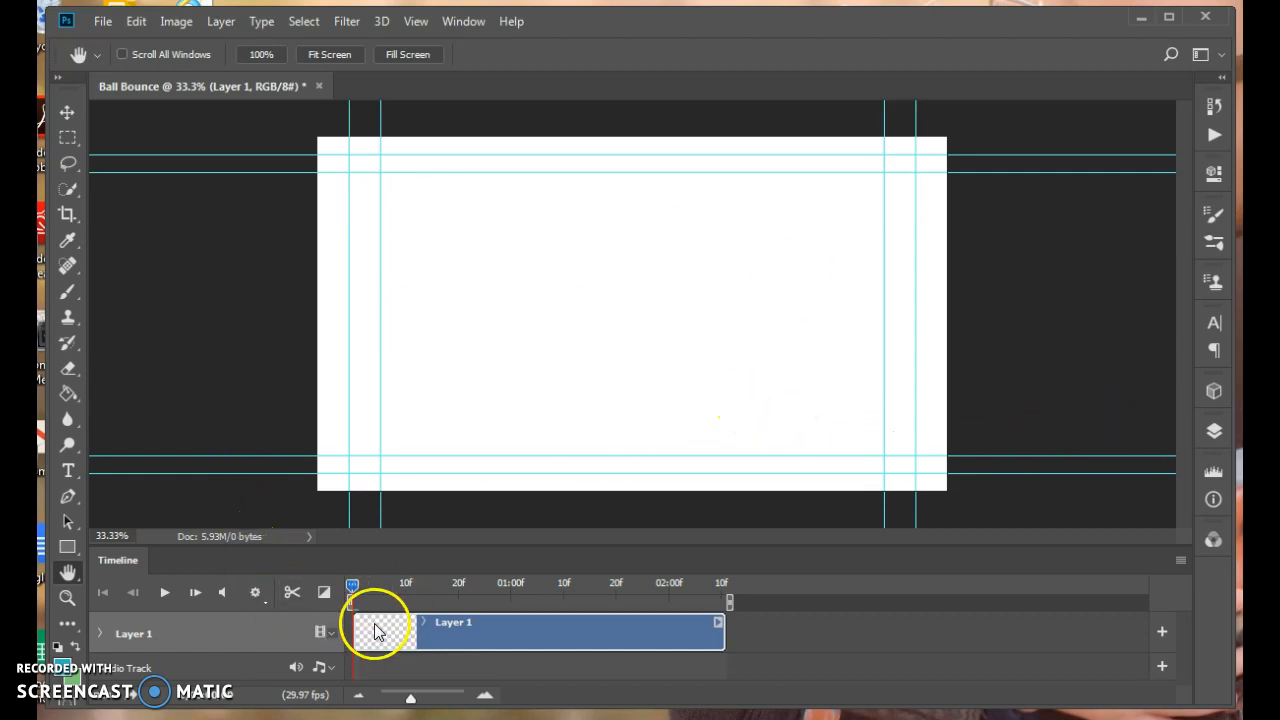
click(1214, 430)
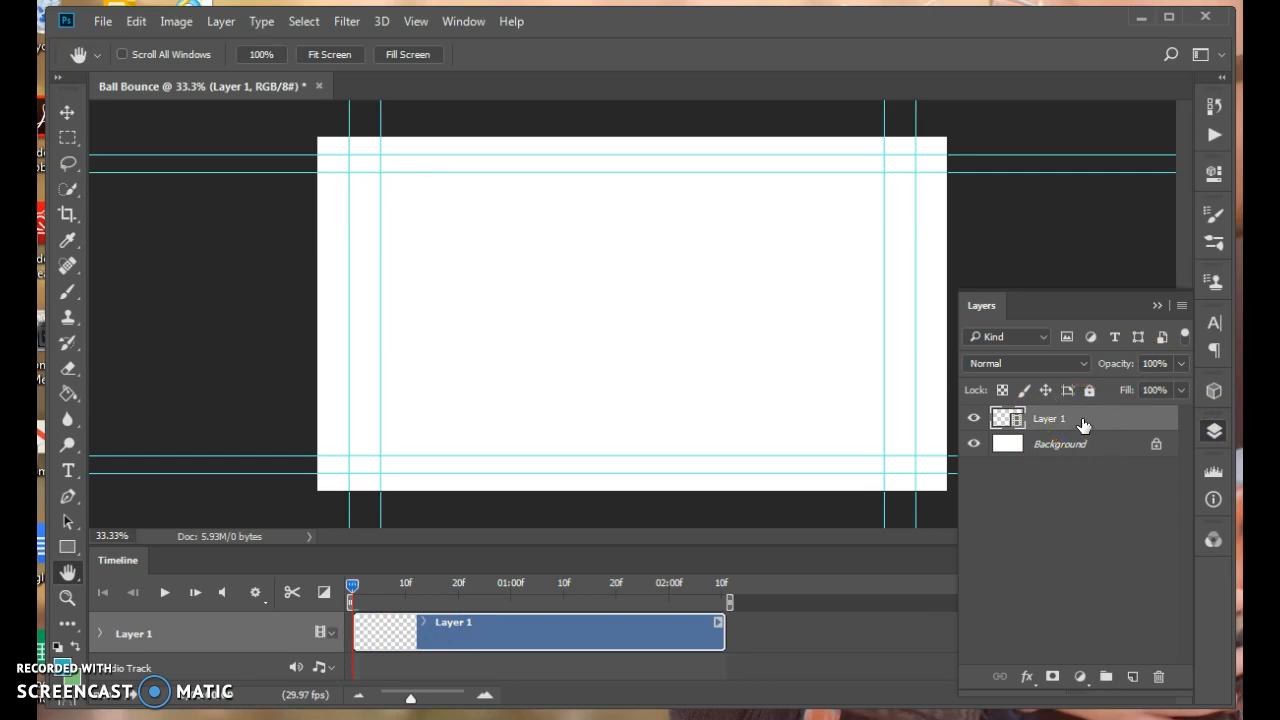
click(1157, 305)
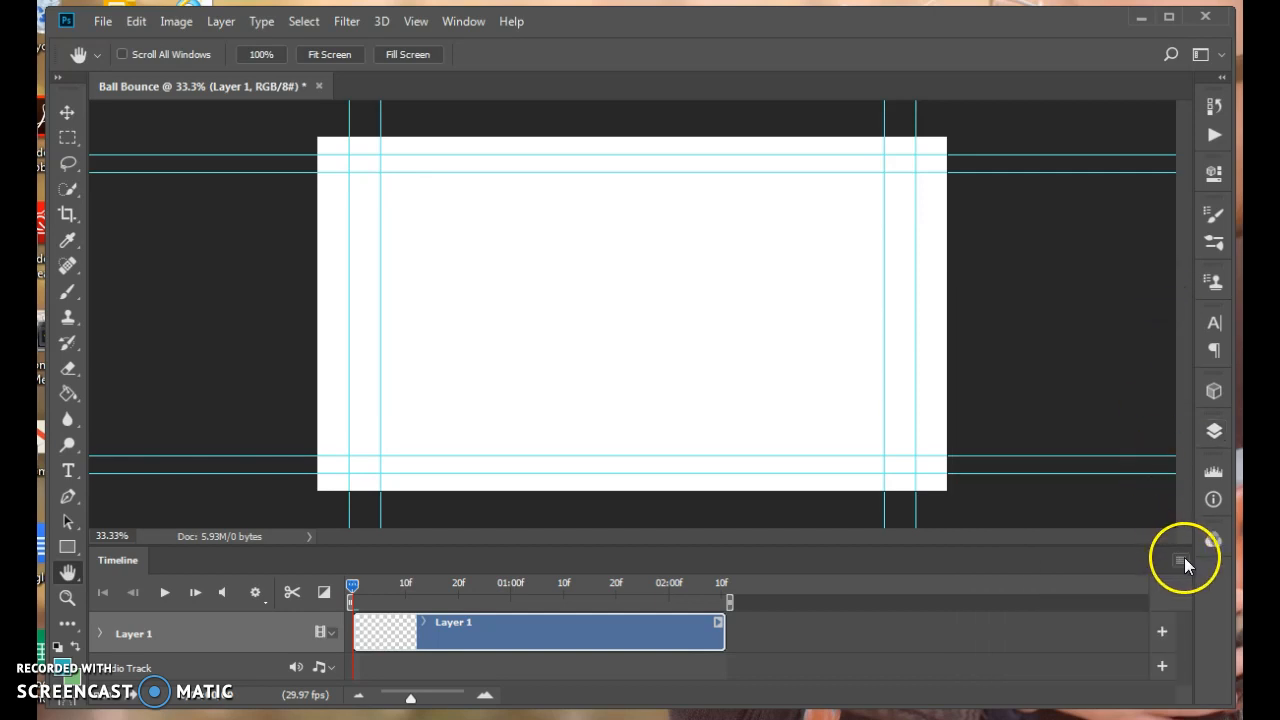
click(1181, 562)
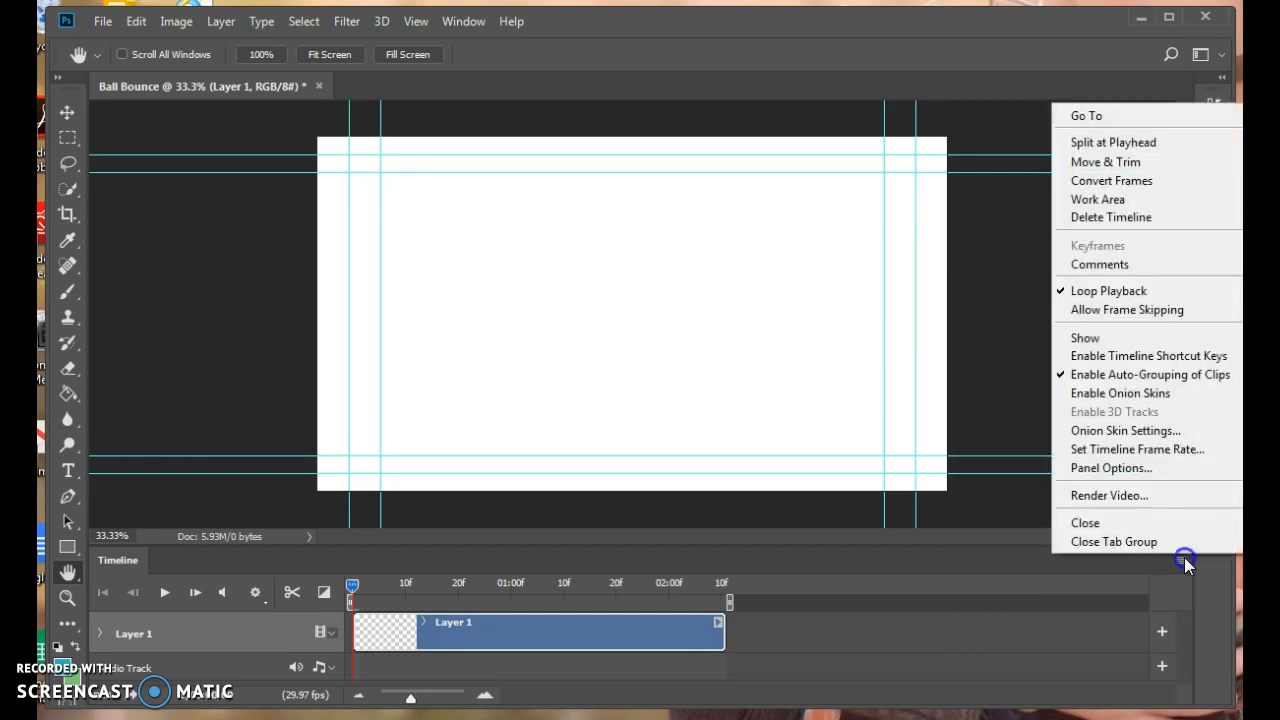
click(1129, 397)
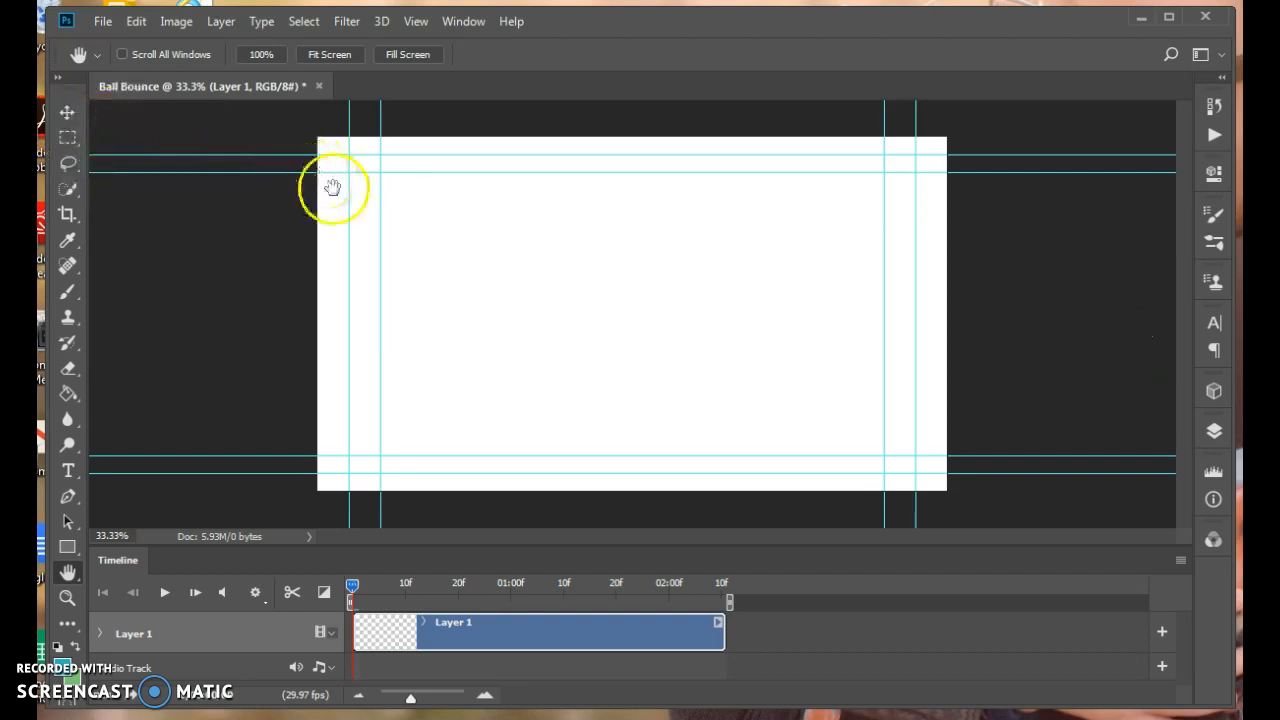
With the Brush, paint the ball outline on the first five frames, starting near the canvas's upper-left guides and descending slightly rightward each frame
click(67, 291)
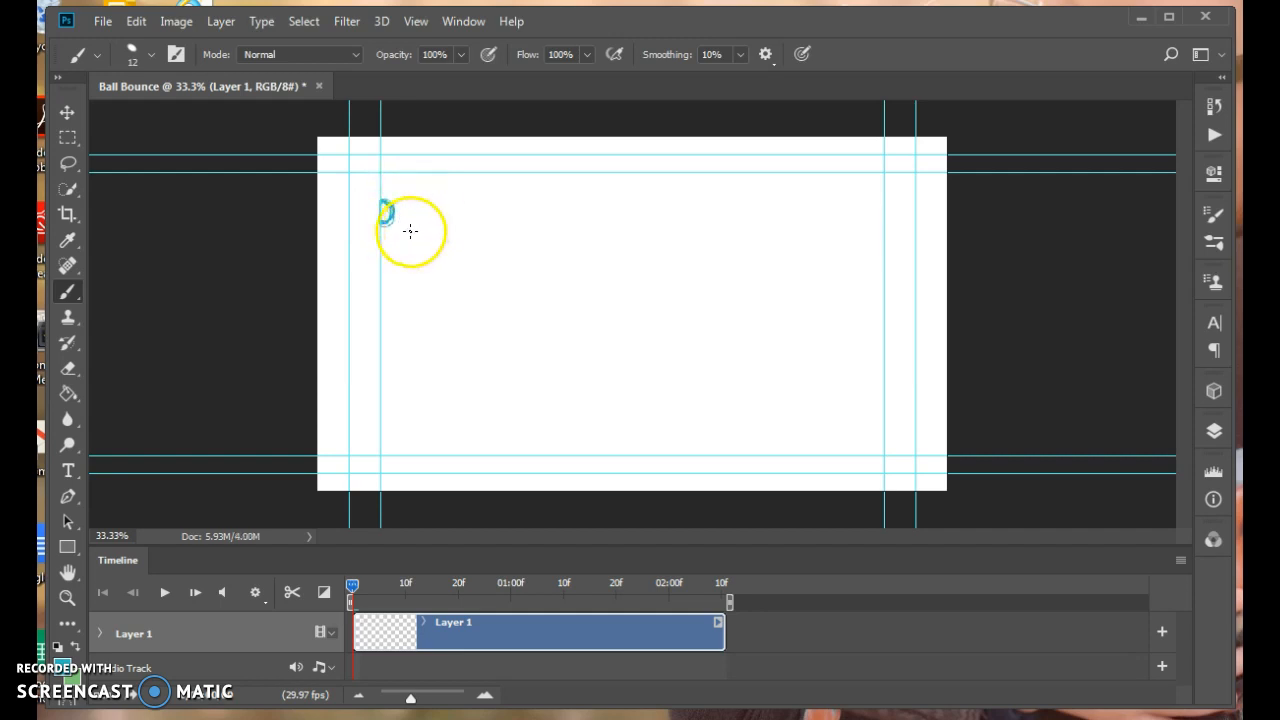
click(193, 596)
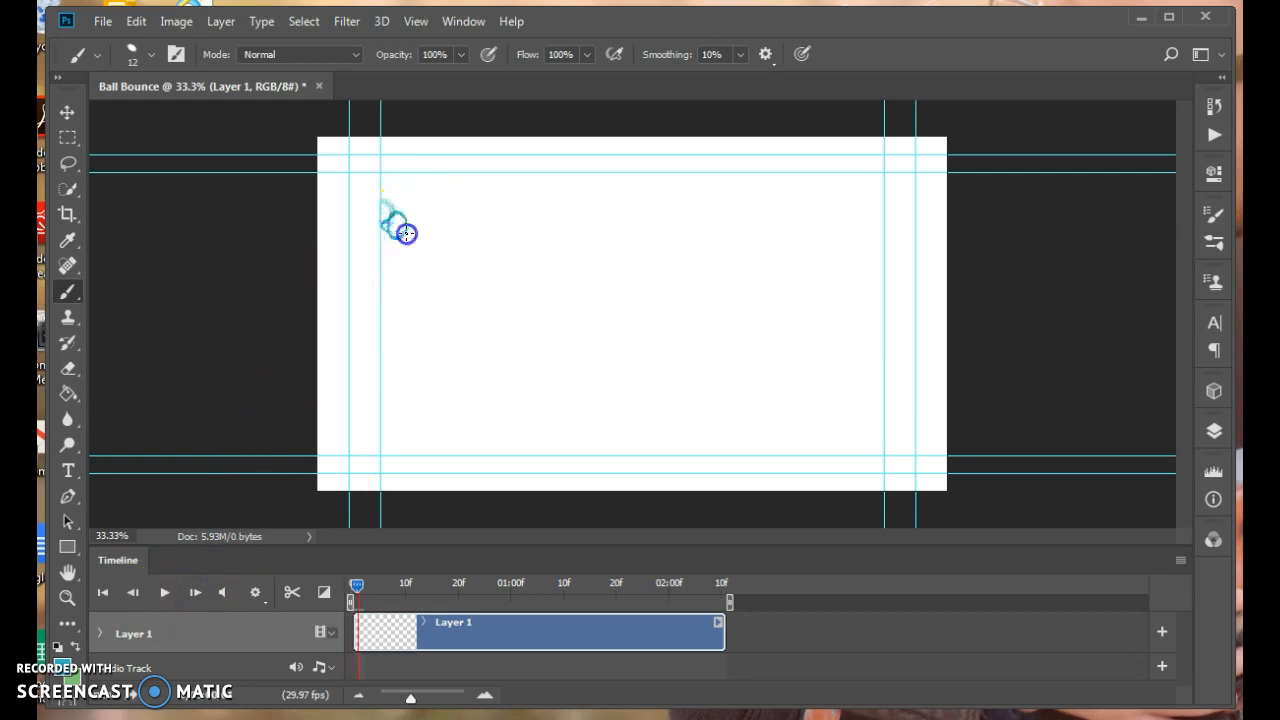
click(195, 592)
click(411, 227)
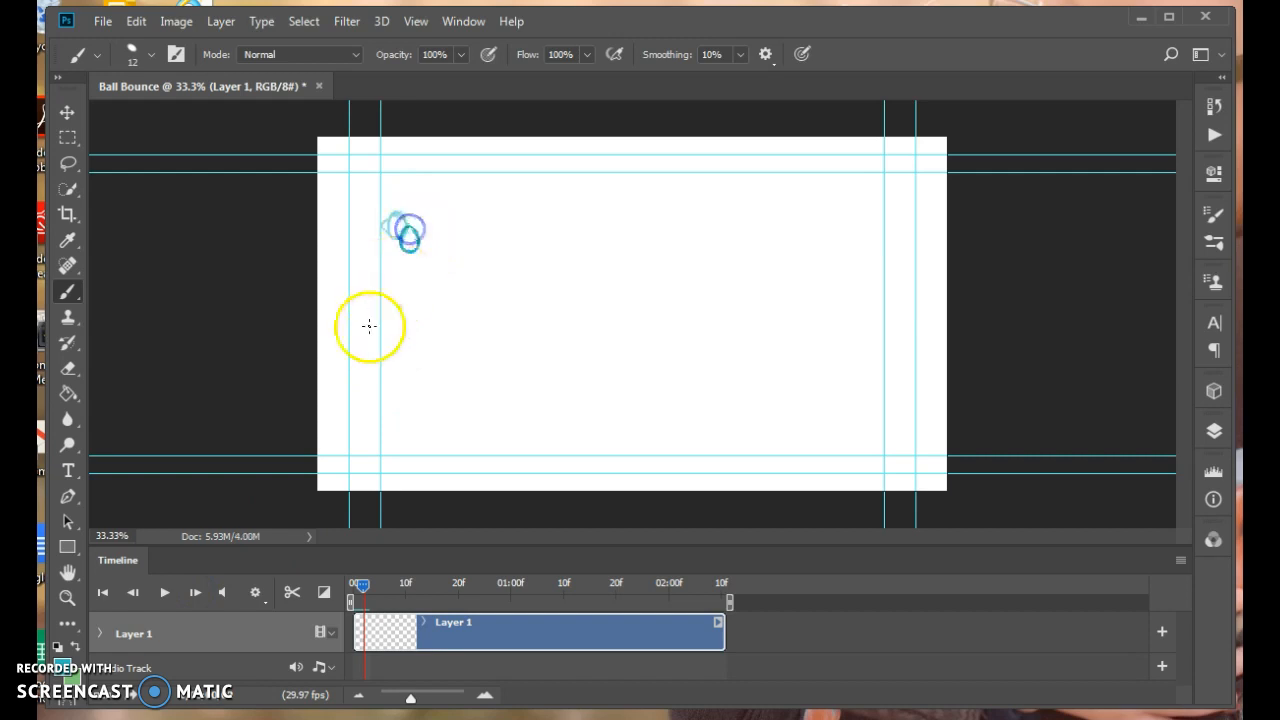
click(197, 594)
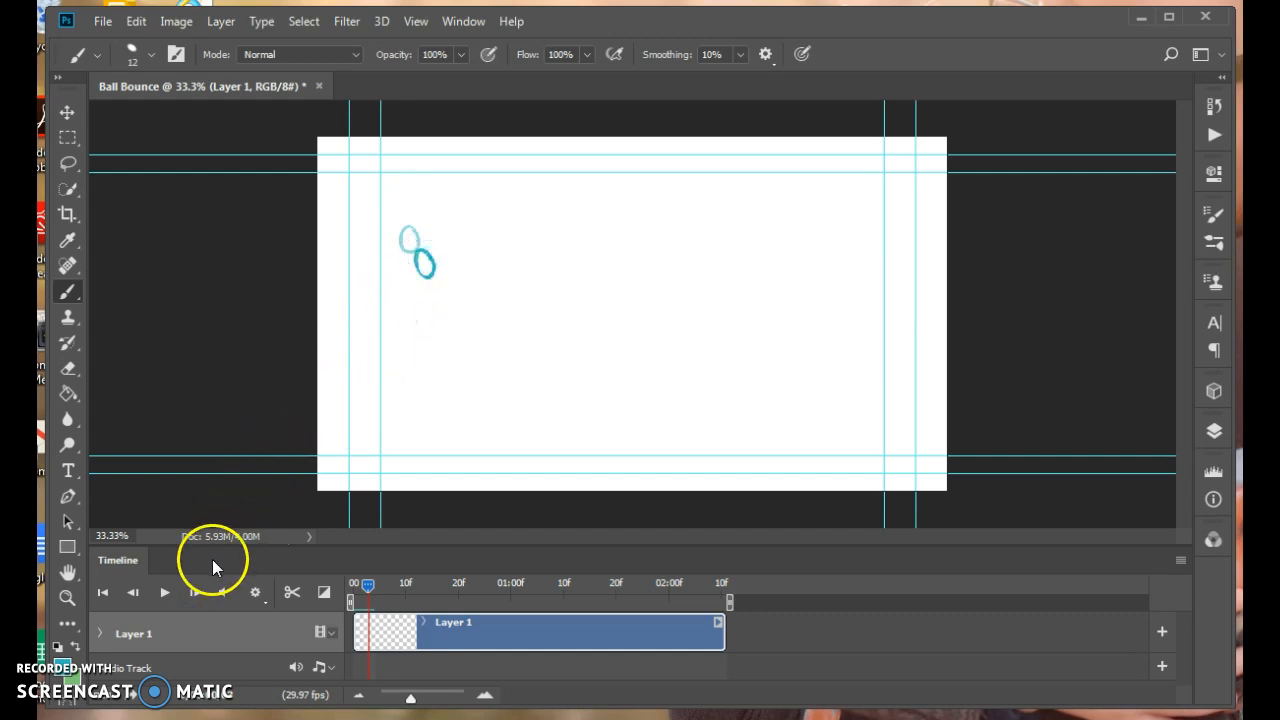
click(197, 592)
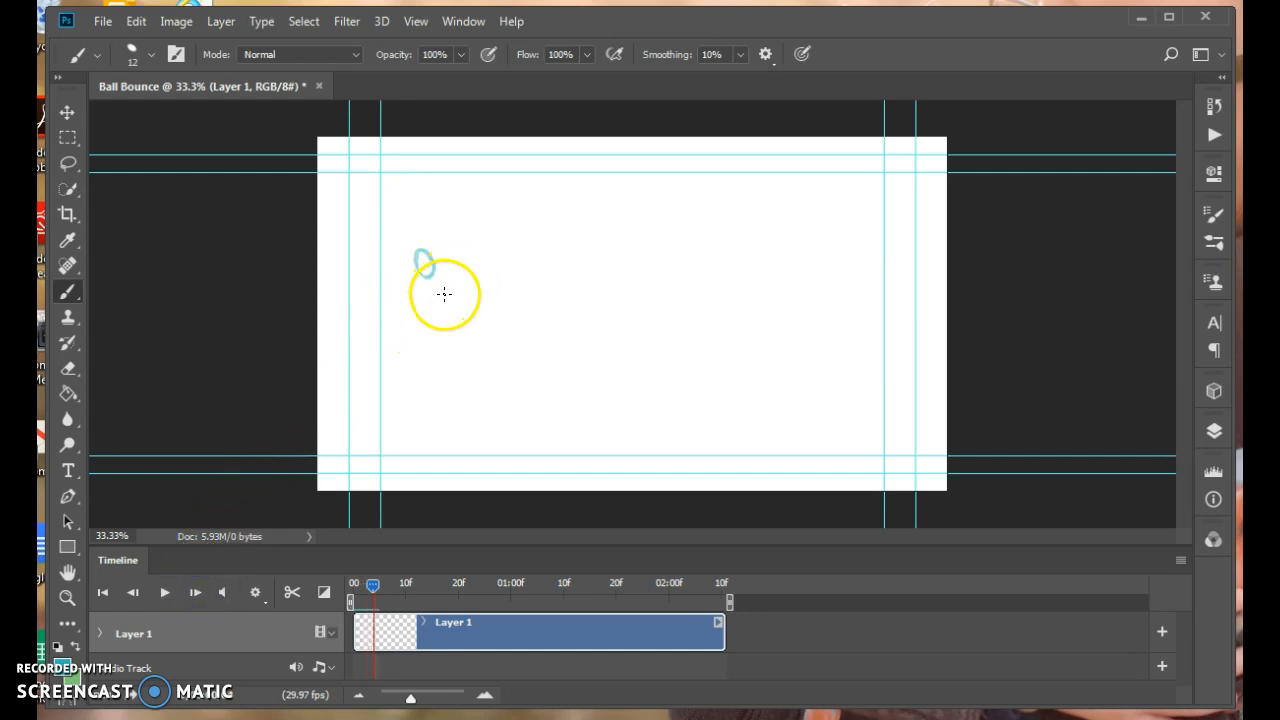
drag(446, 295, 443, 306)
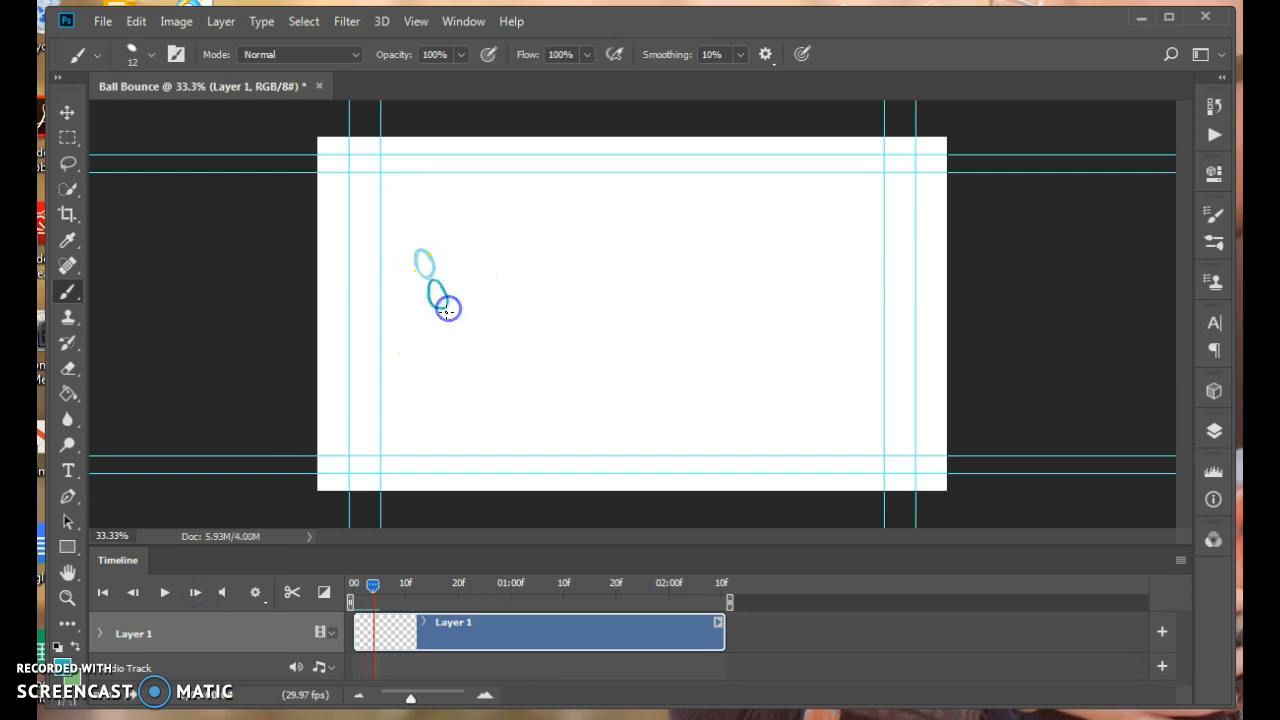
Paint the falling ball on the next four frames, stretching it increasingly and ending with a squashed half-oval on the upper of the two bottom guides
click(197, 592)
drag(459, 320, 463, 345)
click(196, 592)
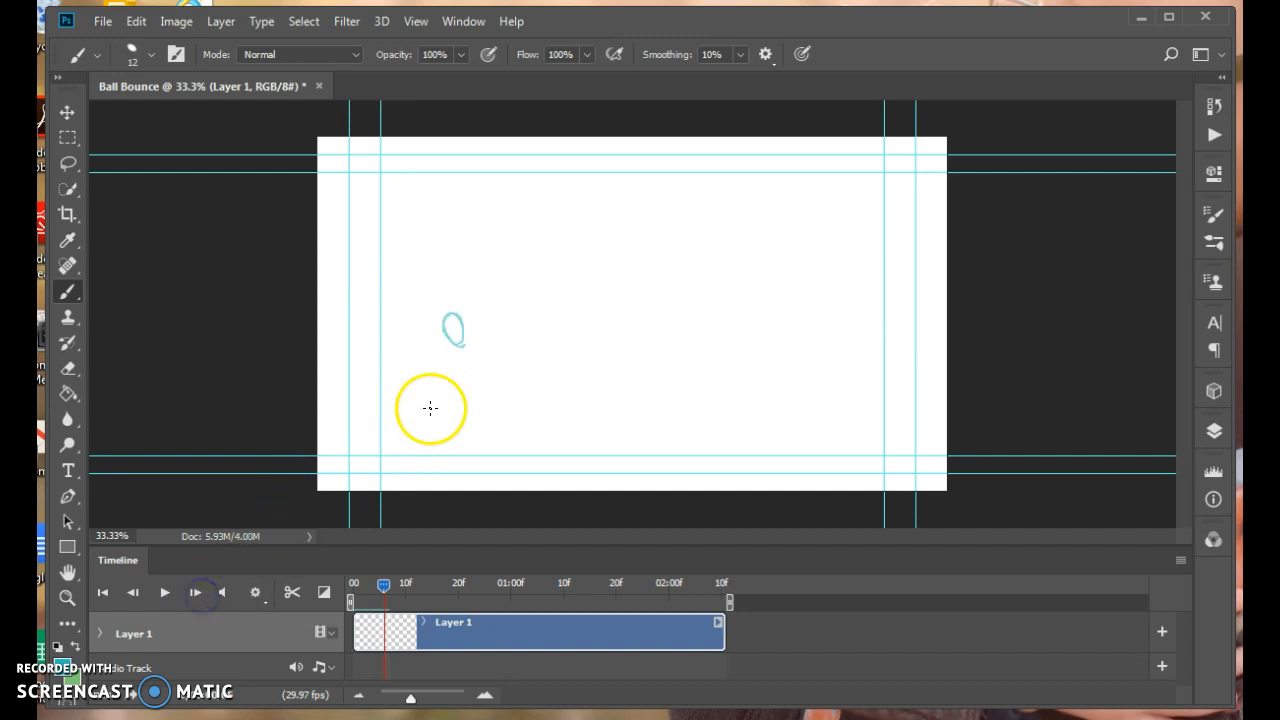
drag(478, 378, 467, 365)
click(196, 592)
drag(494, 422, 486, 413)
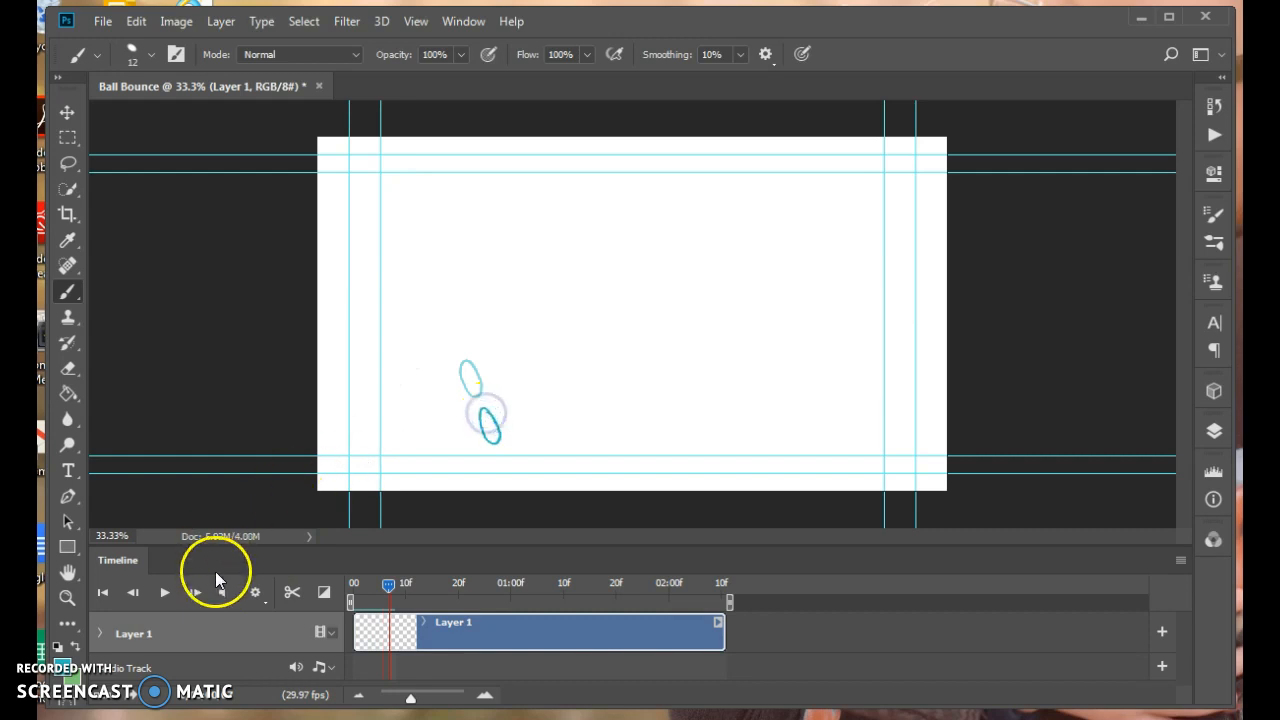
click(196, 592)
drag(499, 457, 509, 455)
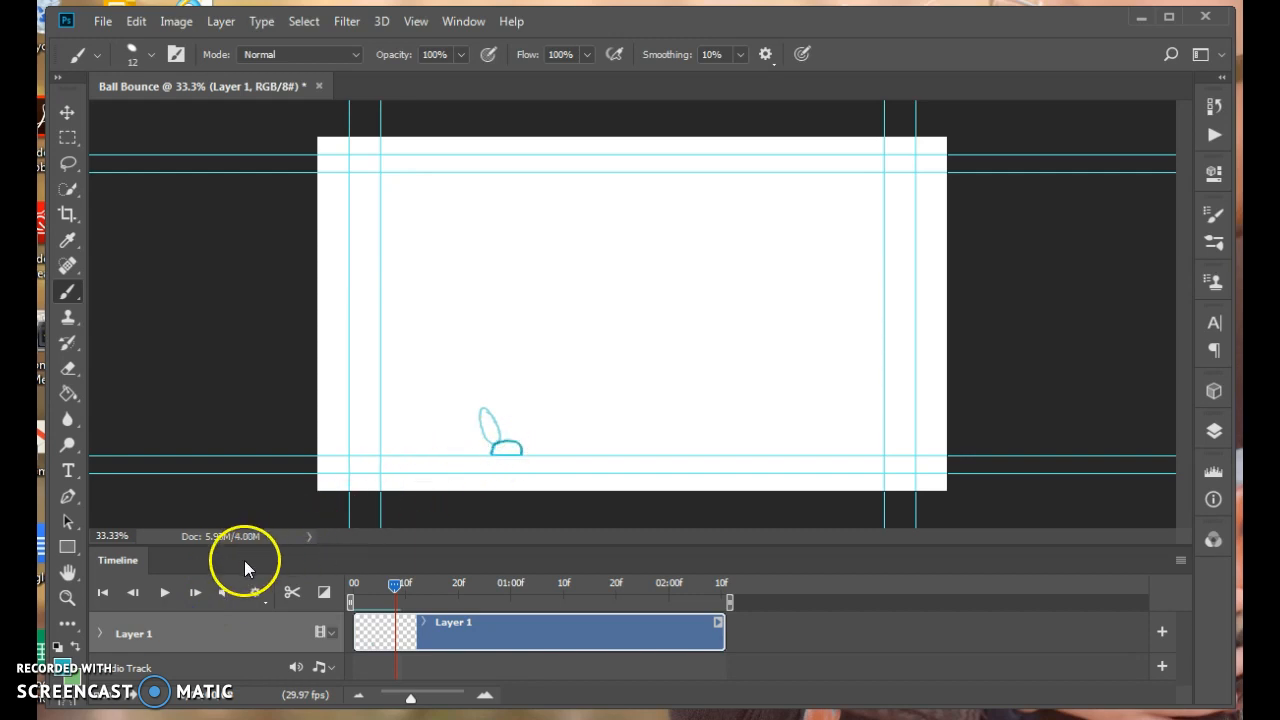
Paint the ball rebounding up and to the right over the next five frames, from a stretched oval back to a rounder shape, and advance one frame
click(196, 592)
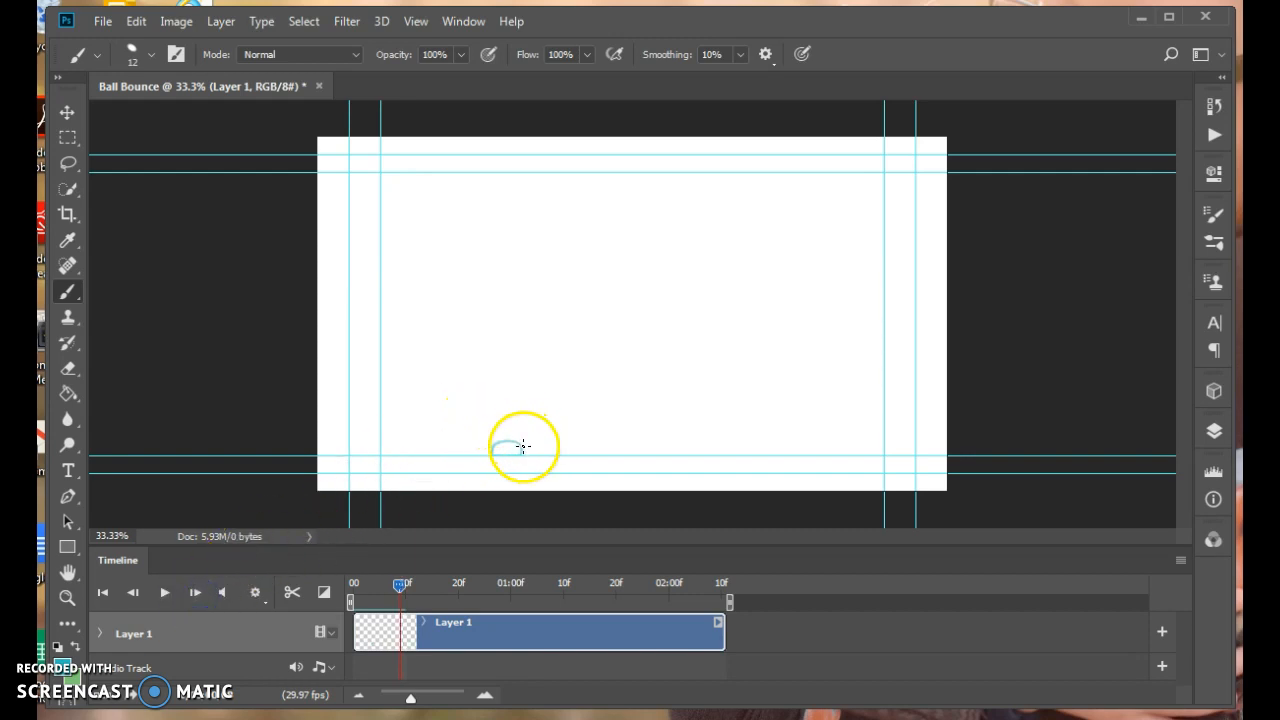
click(527, 412)
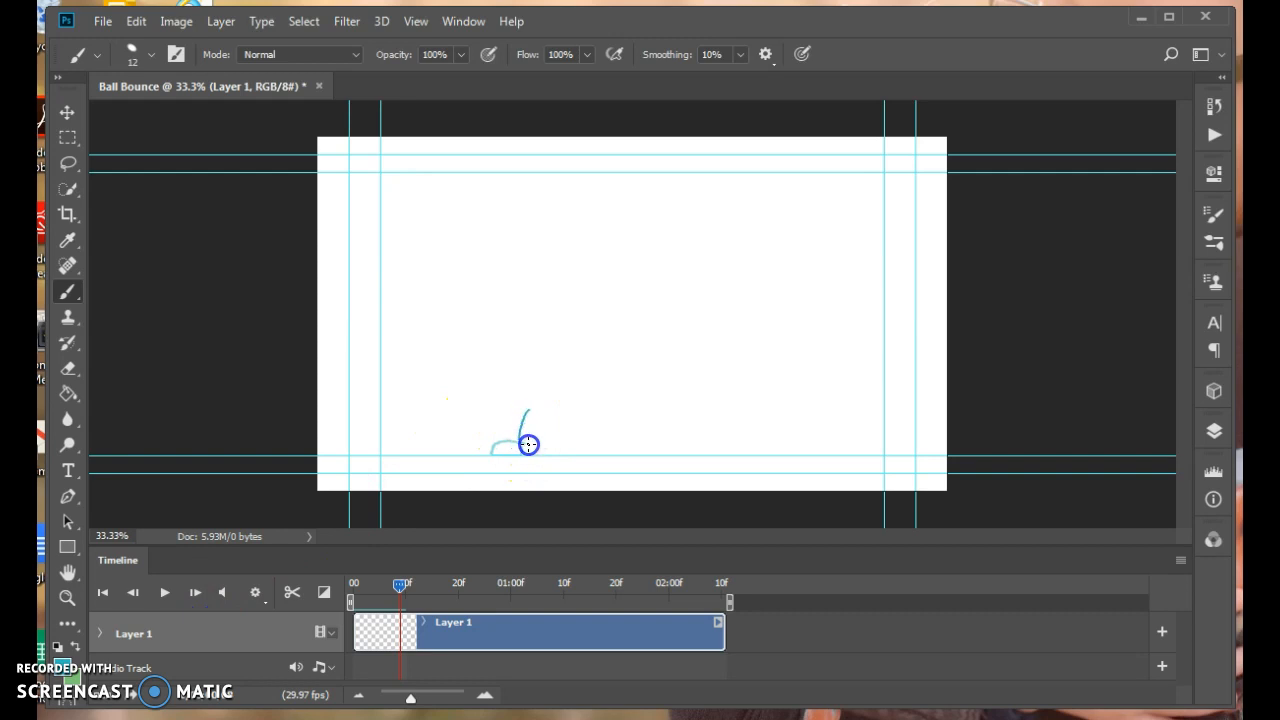
click(198, 592)
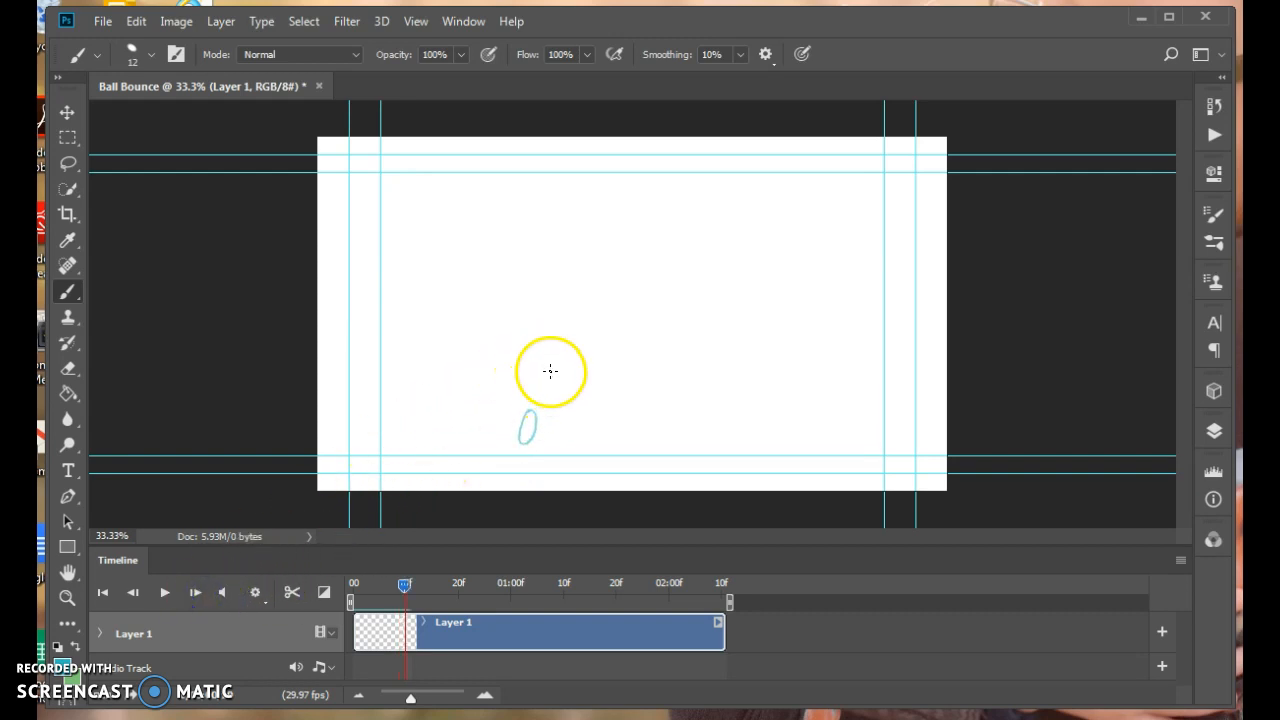
drag(542, 366, 530, 388)
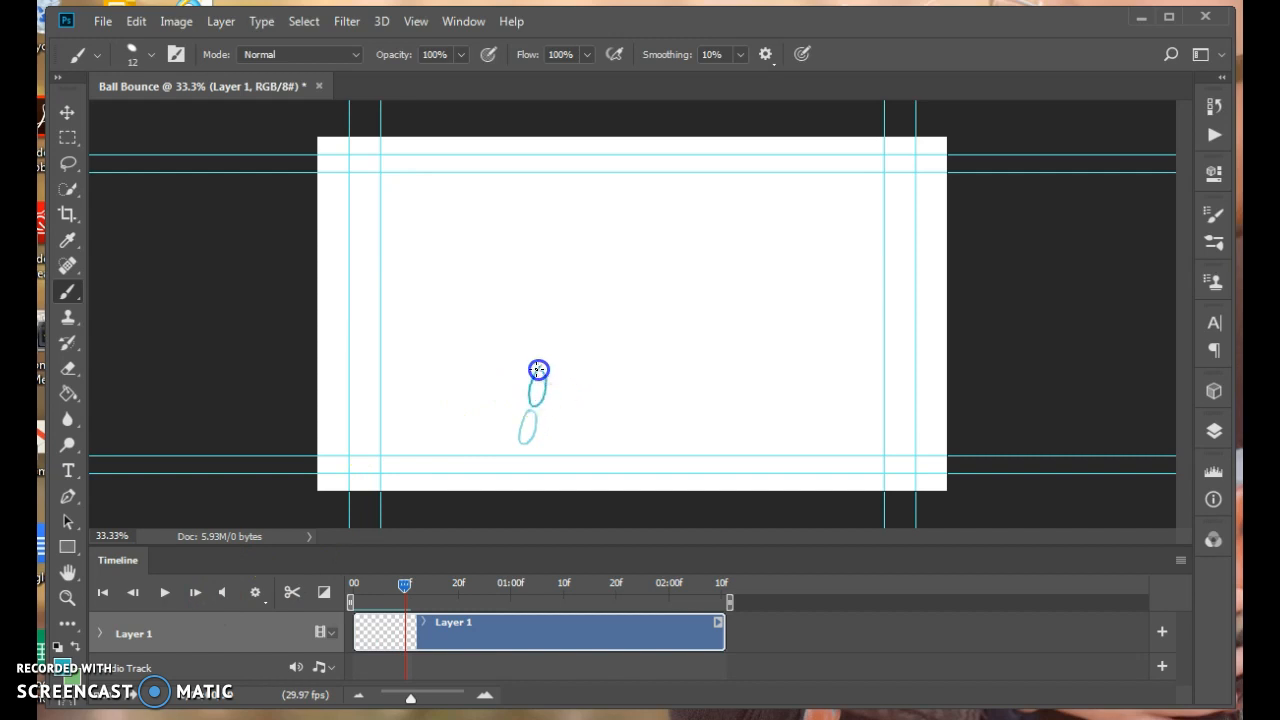
click(195, 592)
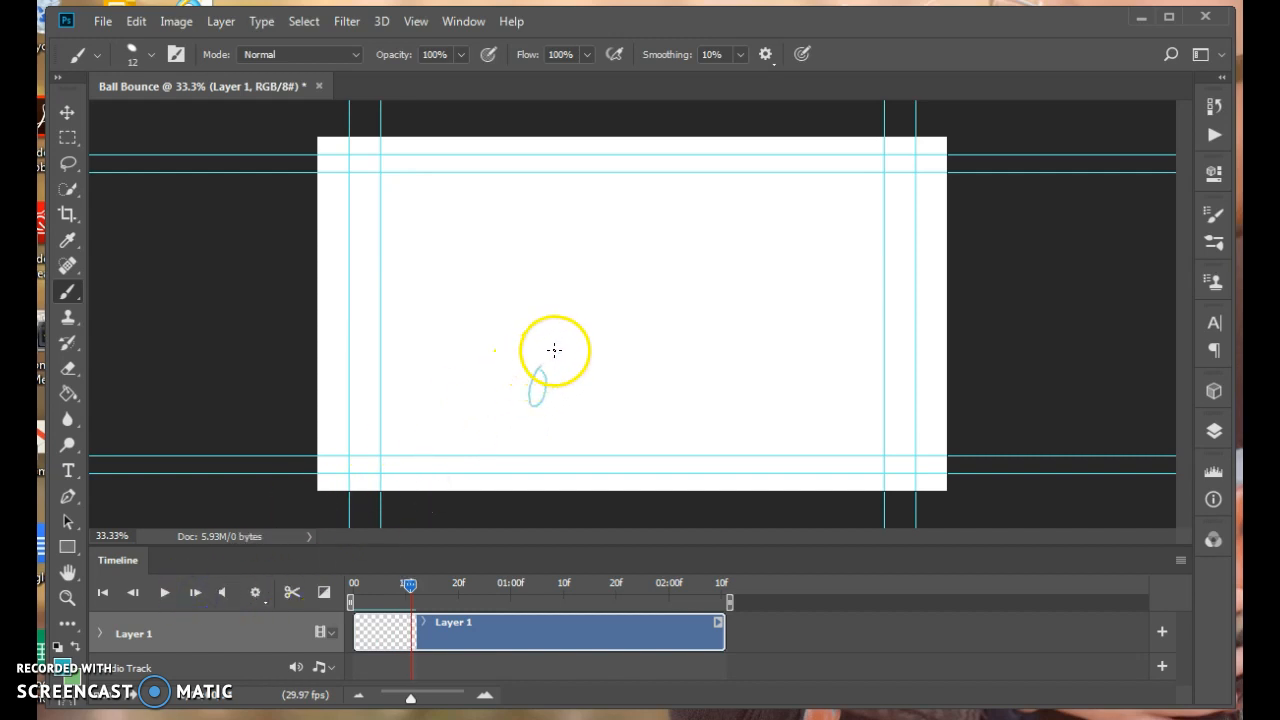
drag(552, 332, 555, 323)
click(195, 592)
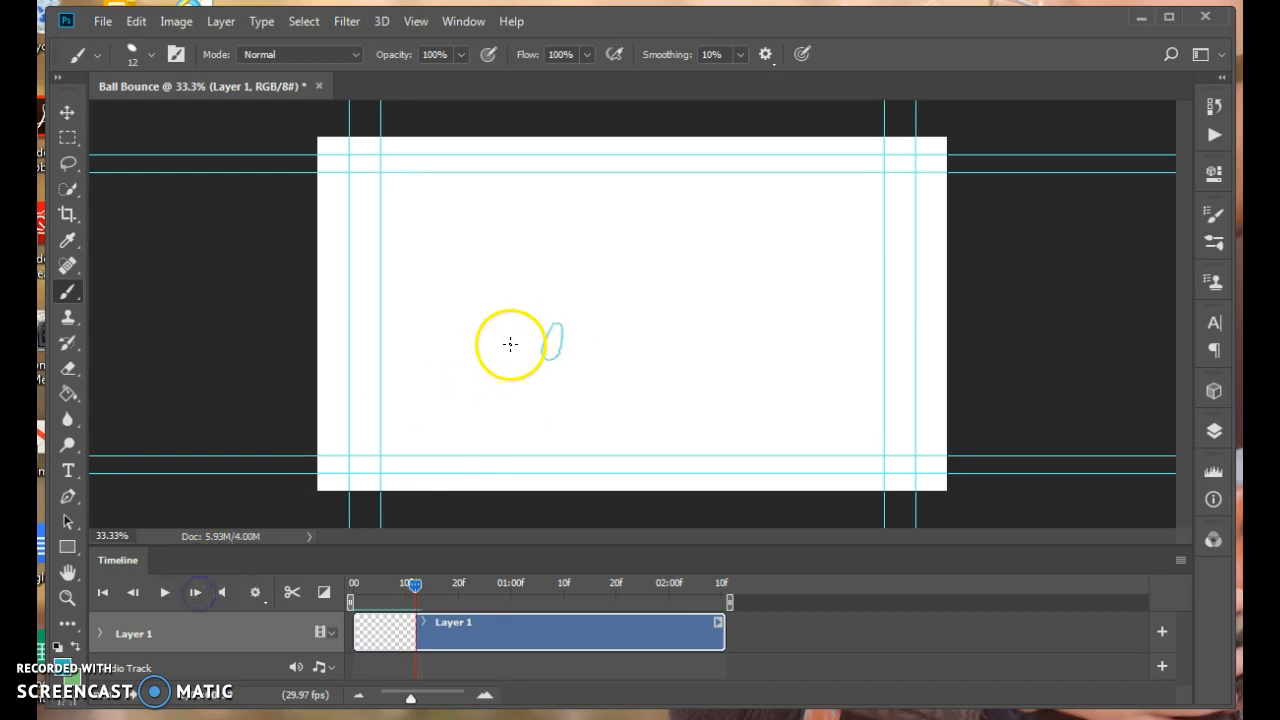
click(566, 293)
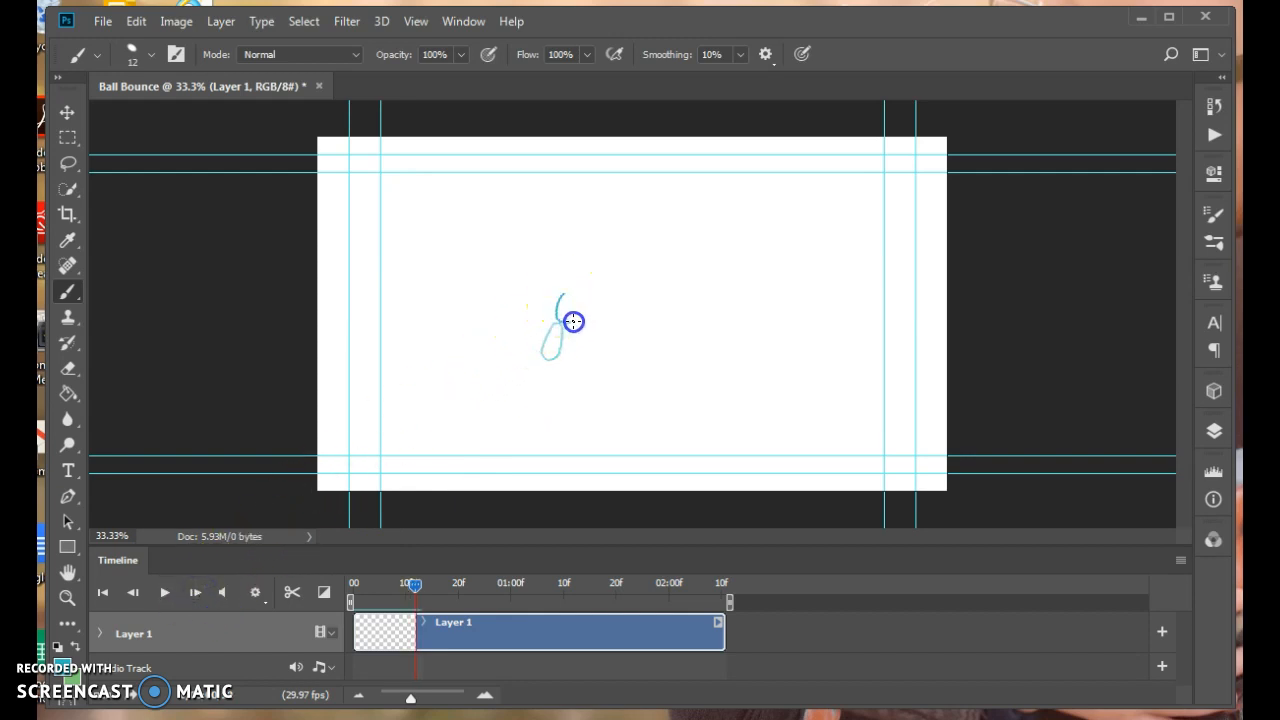
click(198, 592)
click(573, 283)
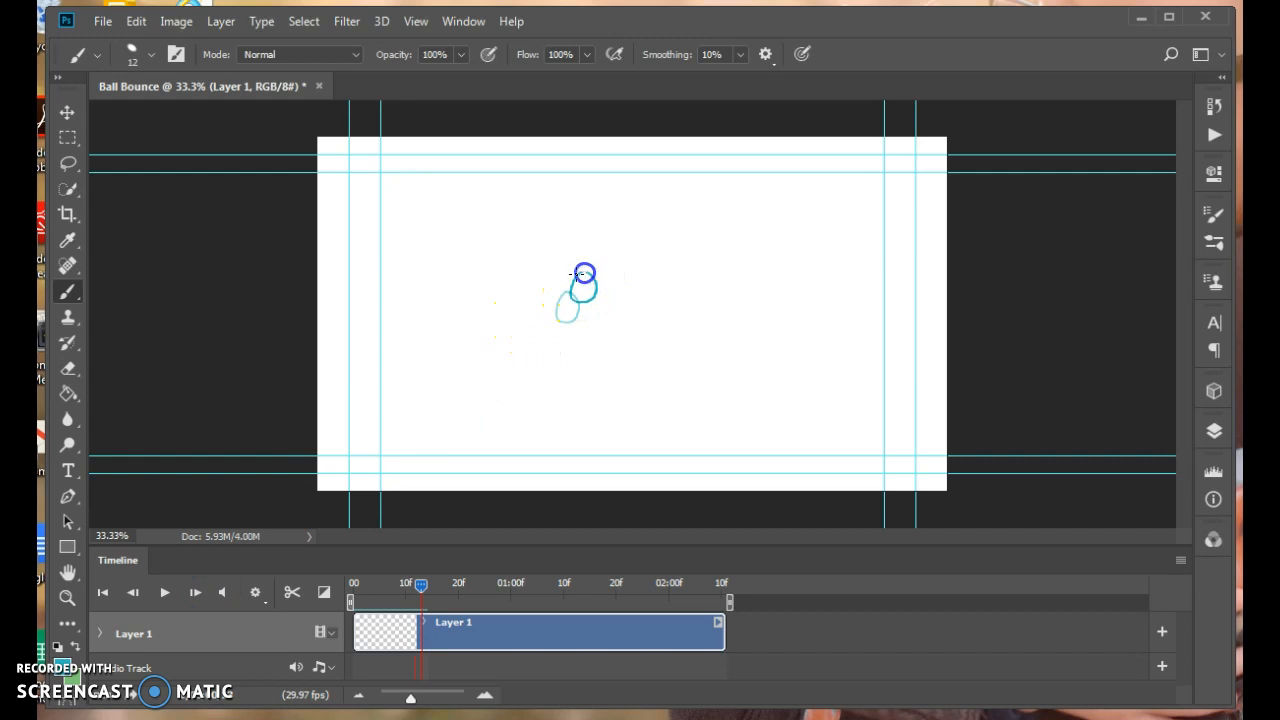
click(198, 592)
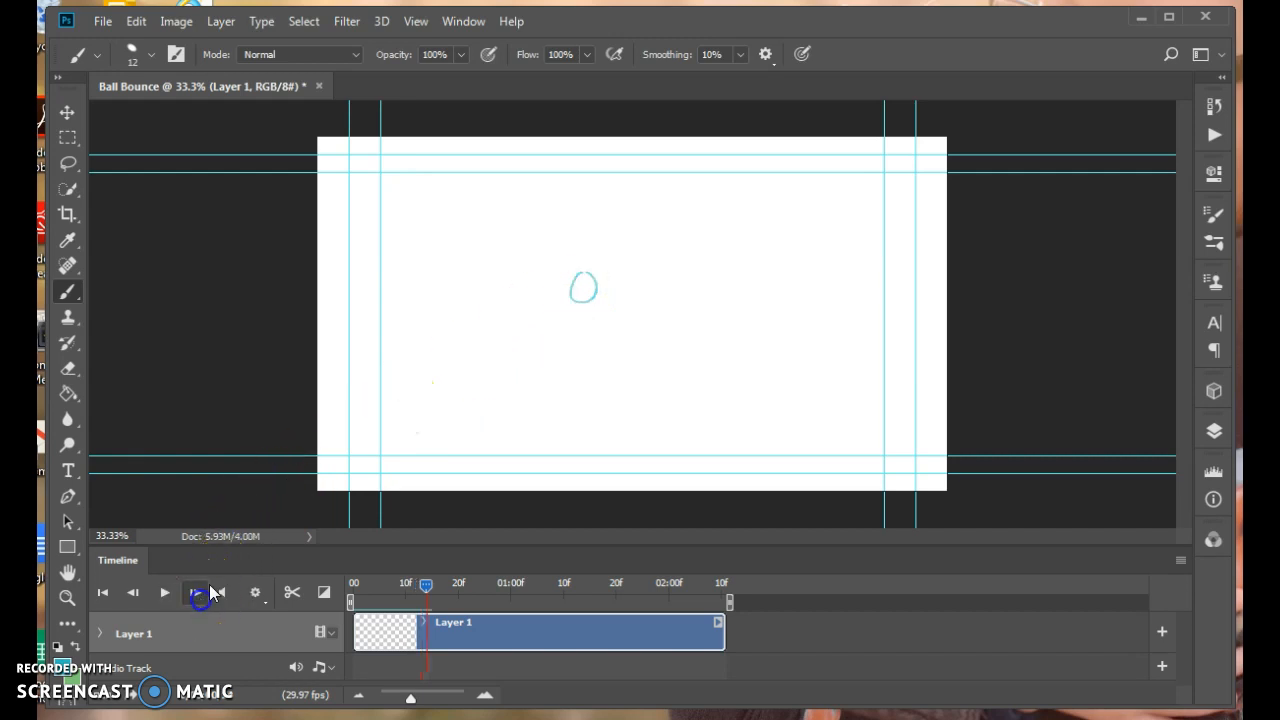
Paint the ball on the next three frames, first at the peak of its bounce, and then descending to the right
click(603, 264)
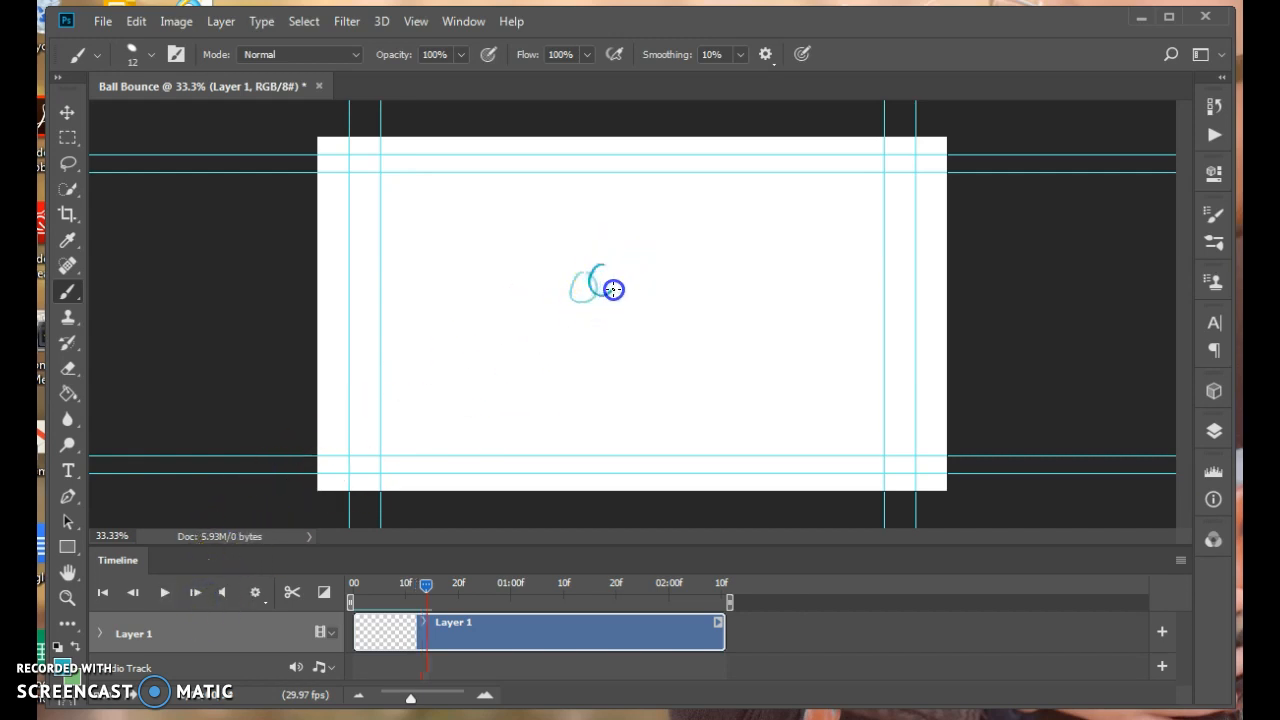
click(197, 593)
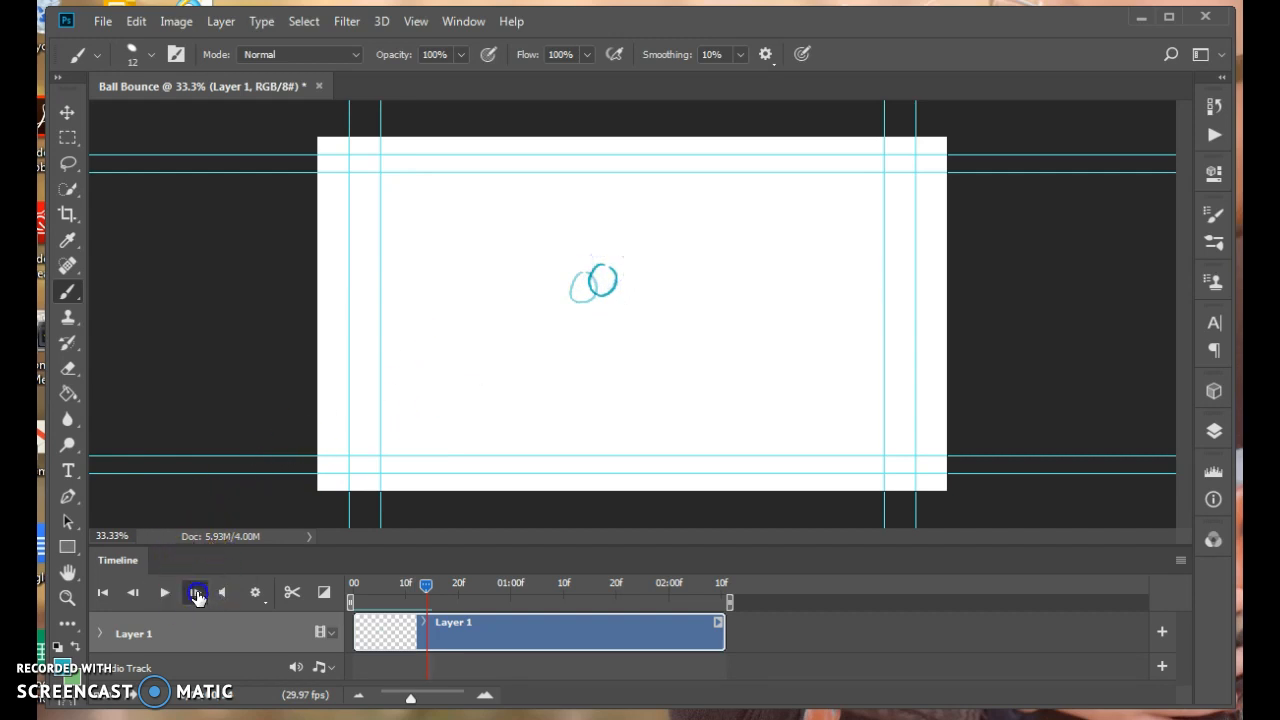
click(617, 282)
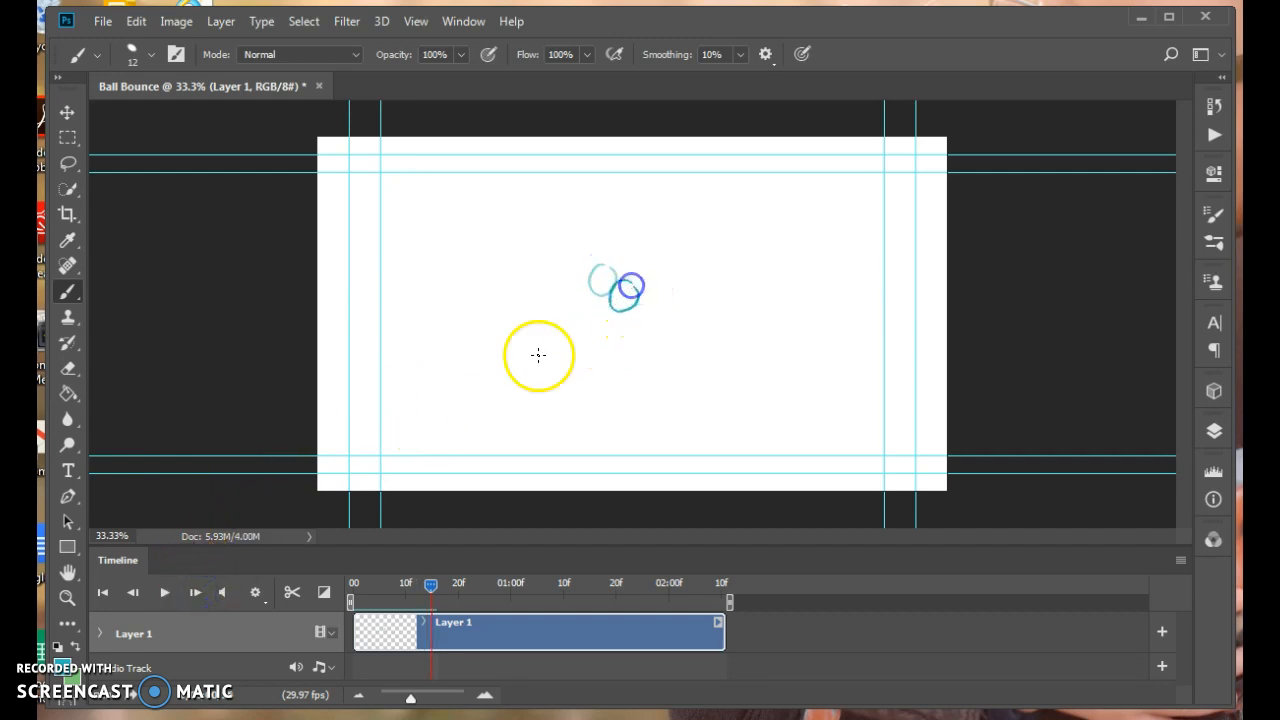
click(196, 593)
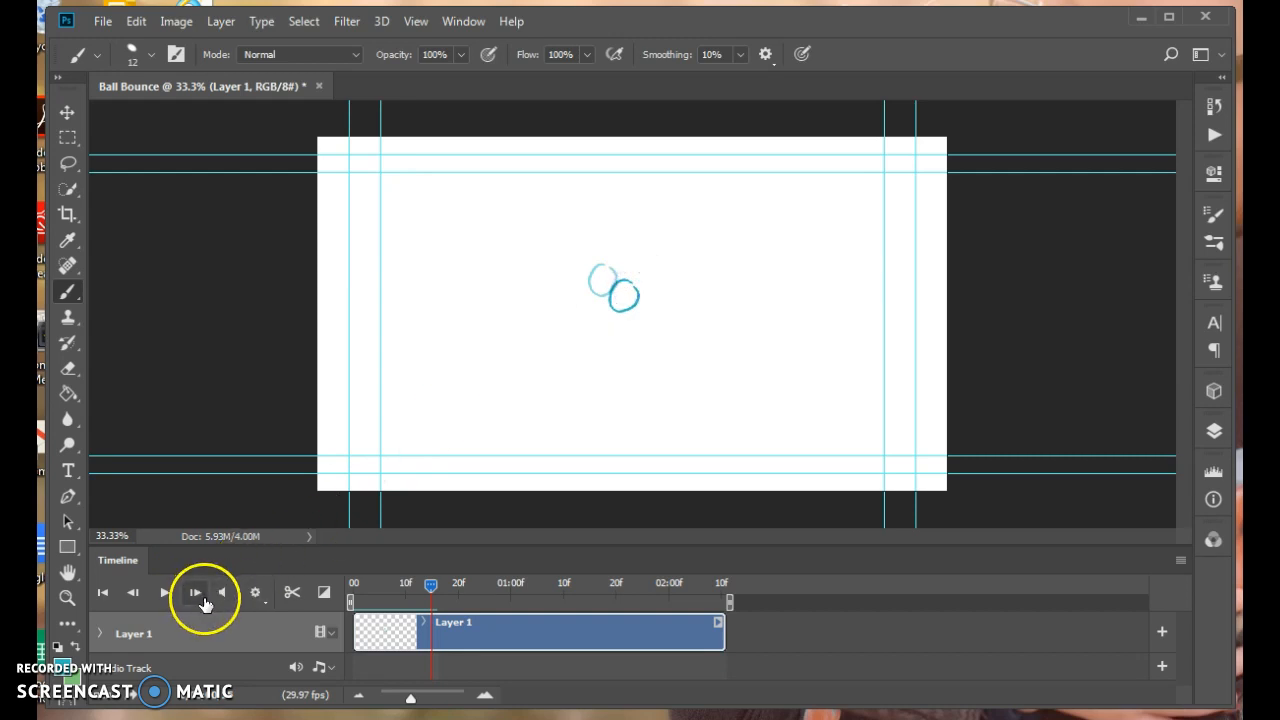
click(652, 317)
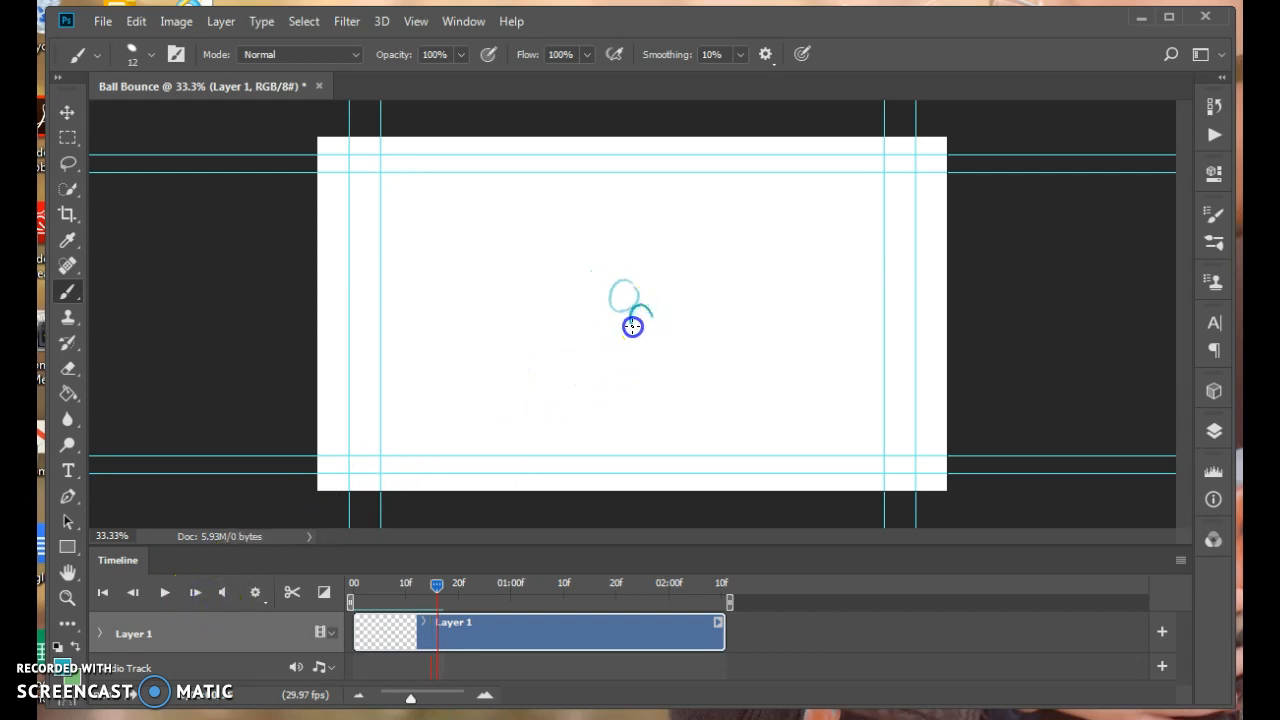
click(195, 592)
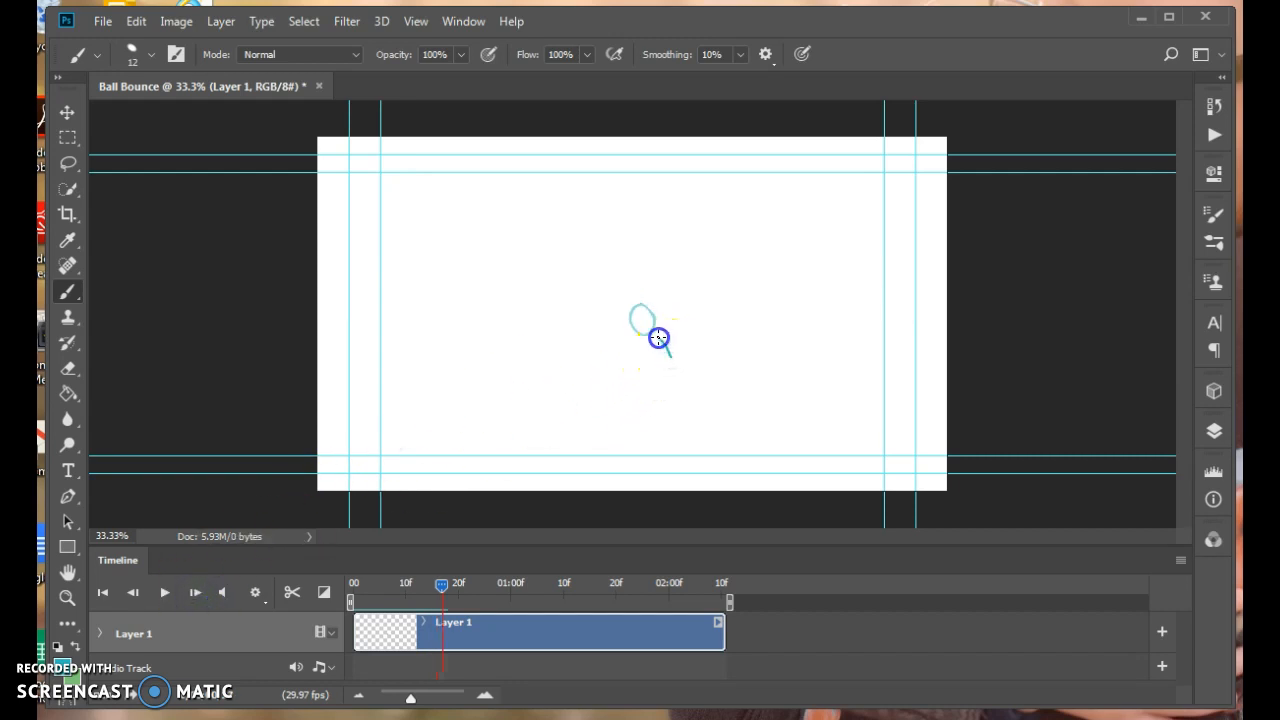
Paint the ball falling down and to the right as a stretched oval, ending squashed flat on the upper of the two bottom guides
drag(667, 370, 668, 352)
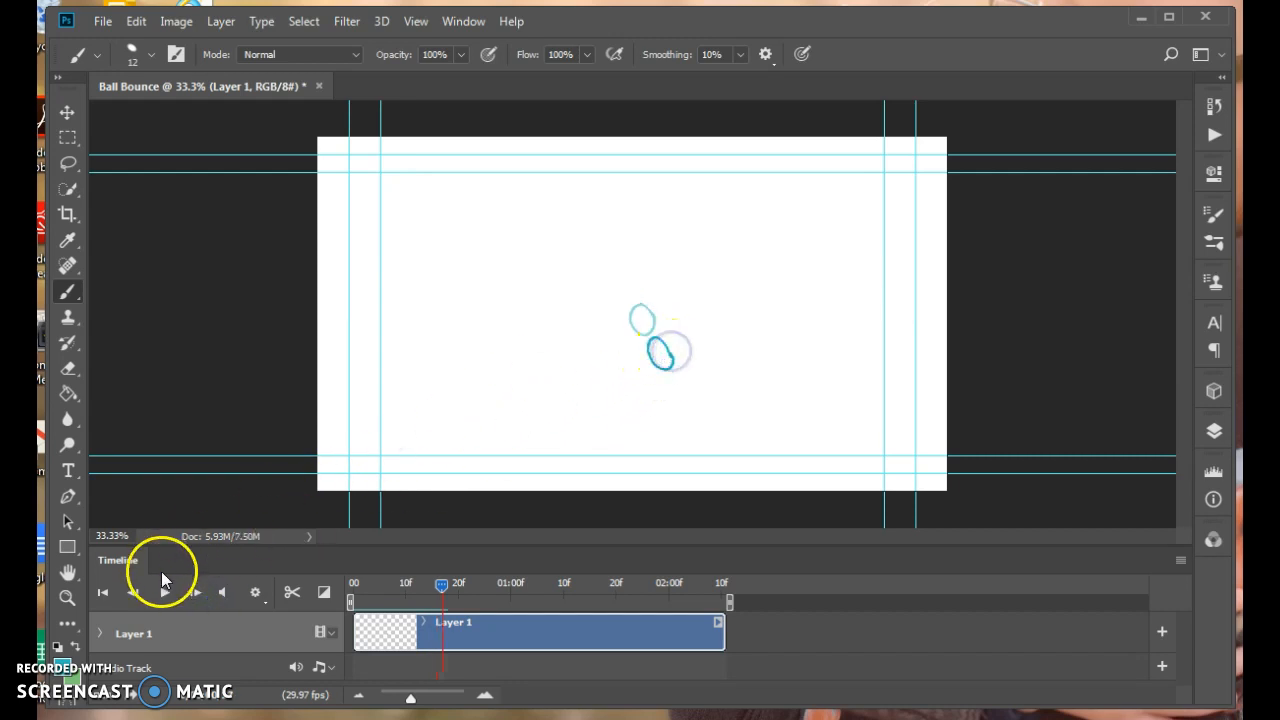
click(197, 592)
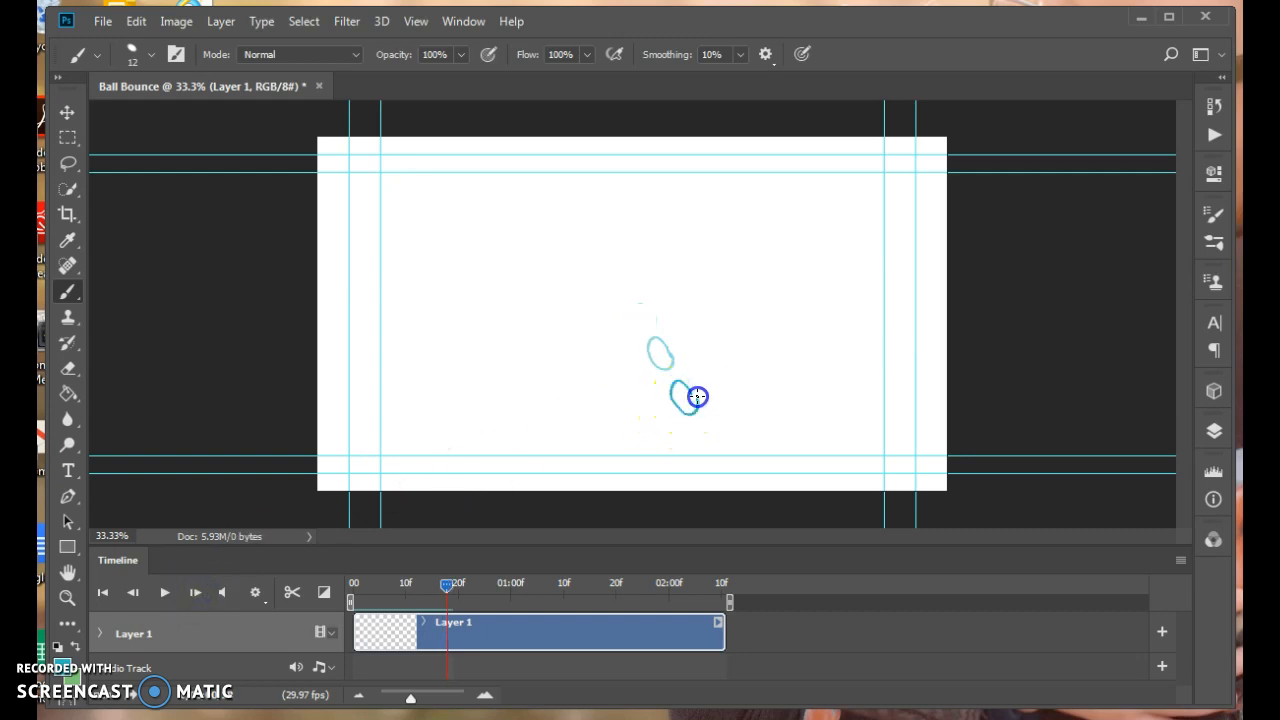
click(199, 592)
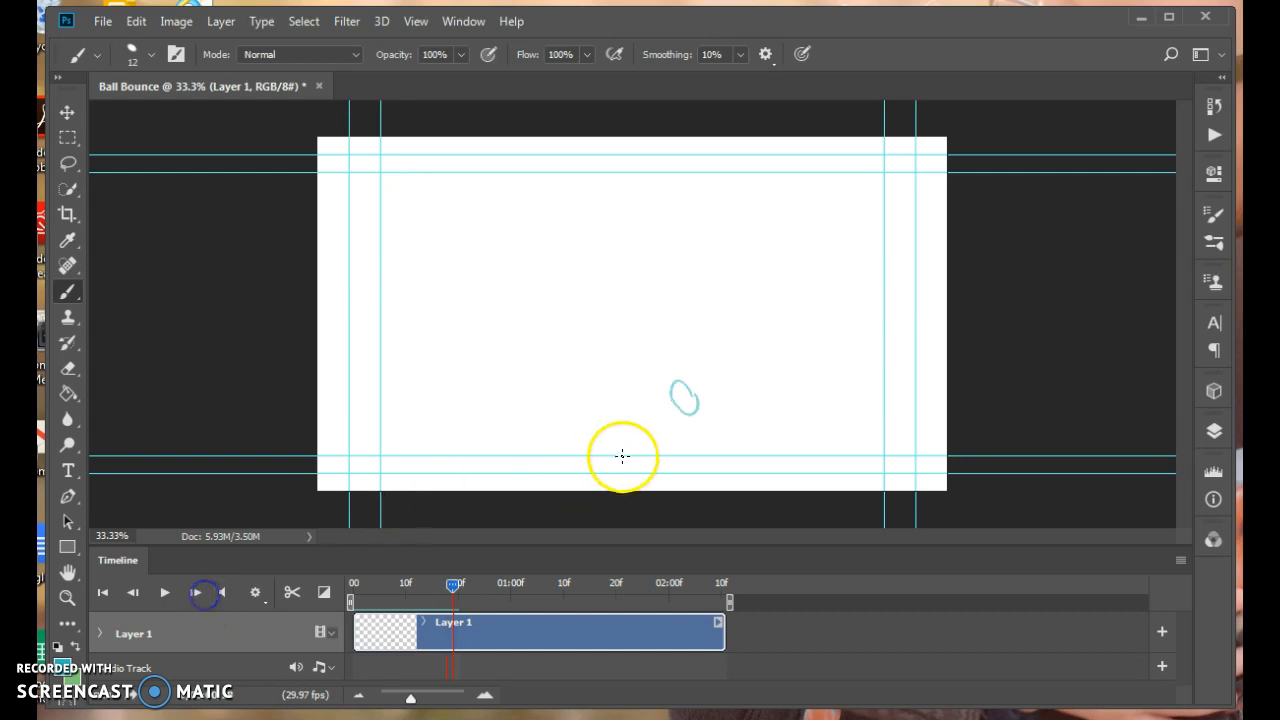
mouse_move(714, 436)
mouse_down()
mouse_move(723, 456)
mouse_move(714, 451)
mouse_up()
click(195, 592)
click(195, 592)
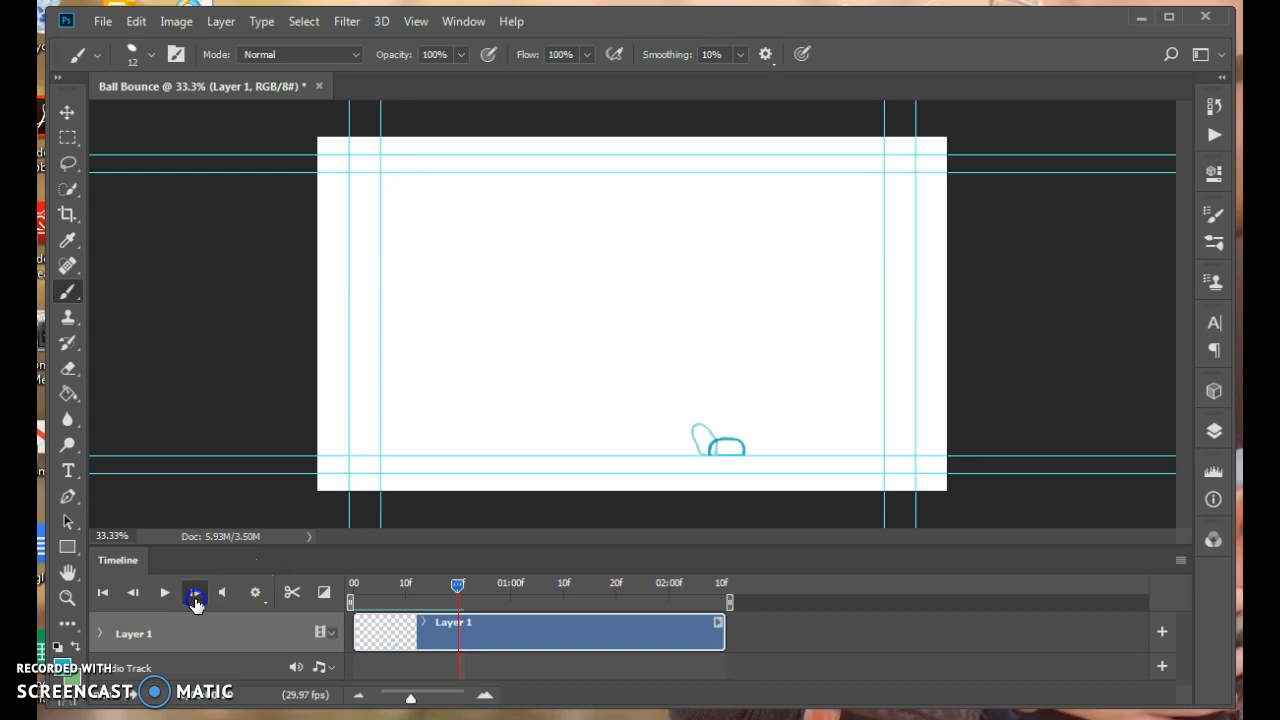
Paint the ball's smaller second rebound up and to the right over four frames, and advance to the next frame
mouse_move(752, 405)
mouse_down()
mouse_move(765, 408)
mouse_move(751, 431)
mouse_move(752, 420)
mouse_up()
click(195, 592)
mouse_move(780, 367)
mouse_down()
mouse_move(761, 392)
mouse_move(777, 368)
mouse_up()
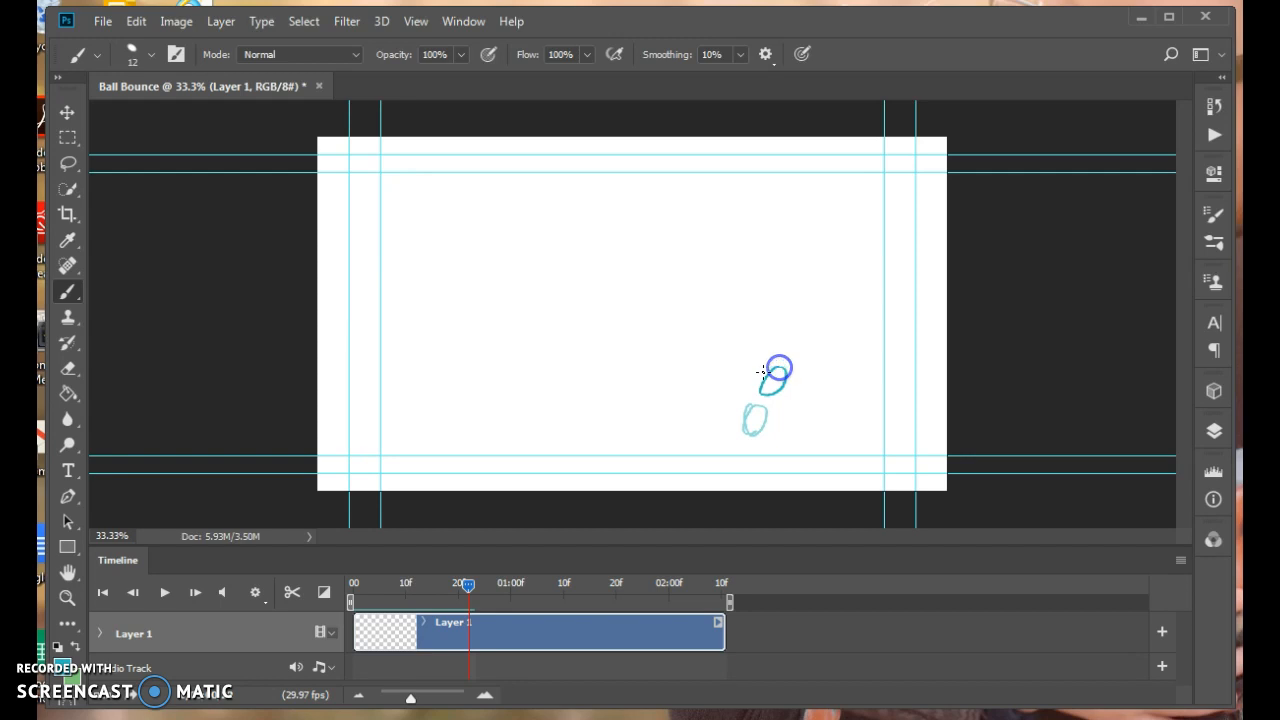
click(195, 593)
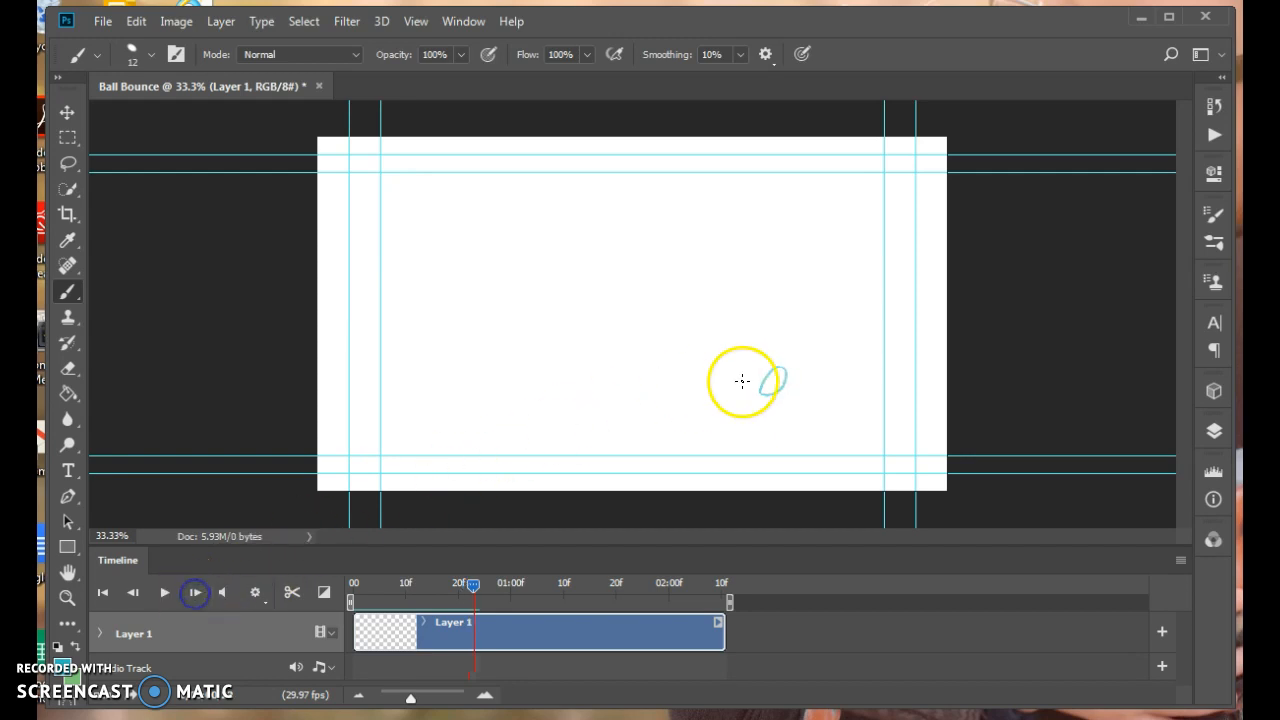
mouse_move(798, 347)
mouse_down()
mouse_move(786, 363)
mouse_move(800, 352)
mouse_up()
click(195, 592)
mouse_move(829, 334)
mouse_down()
mouse_move(813, 357)
mouse_move(837, 359)
mouse_move(828, 334)
mouse_up()
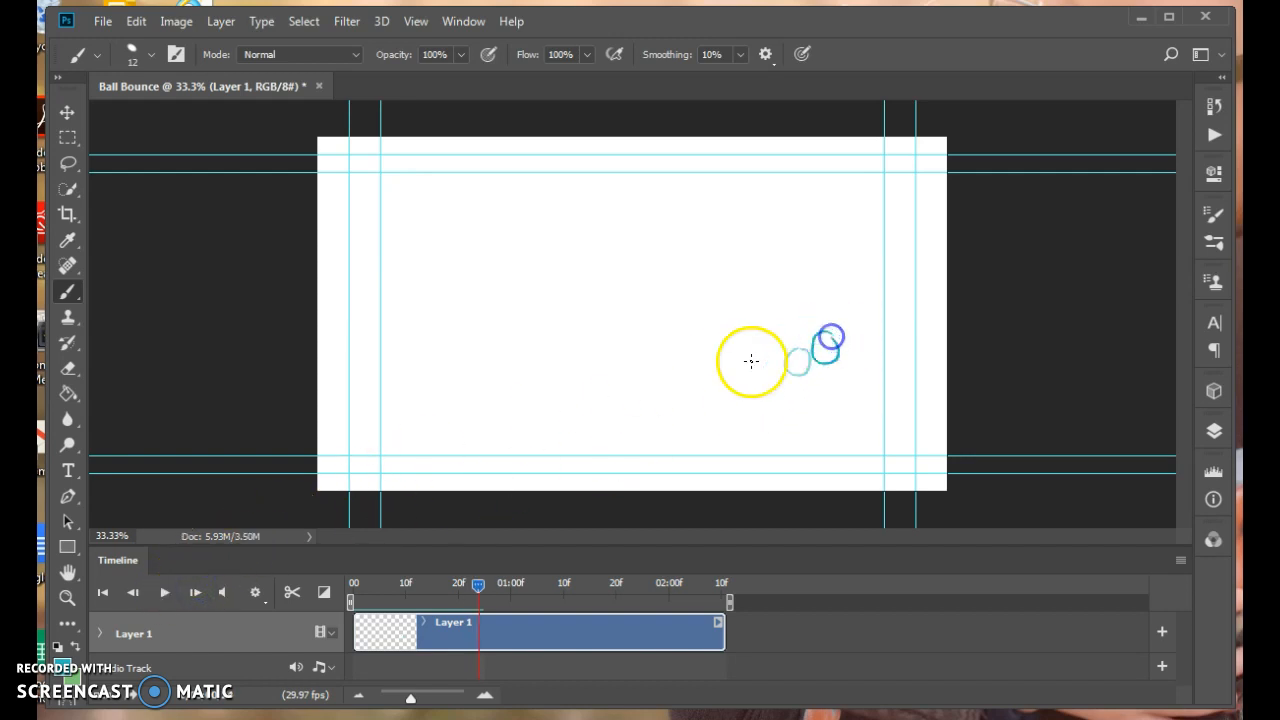
click(197, 592)
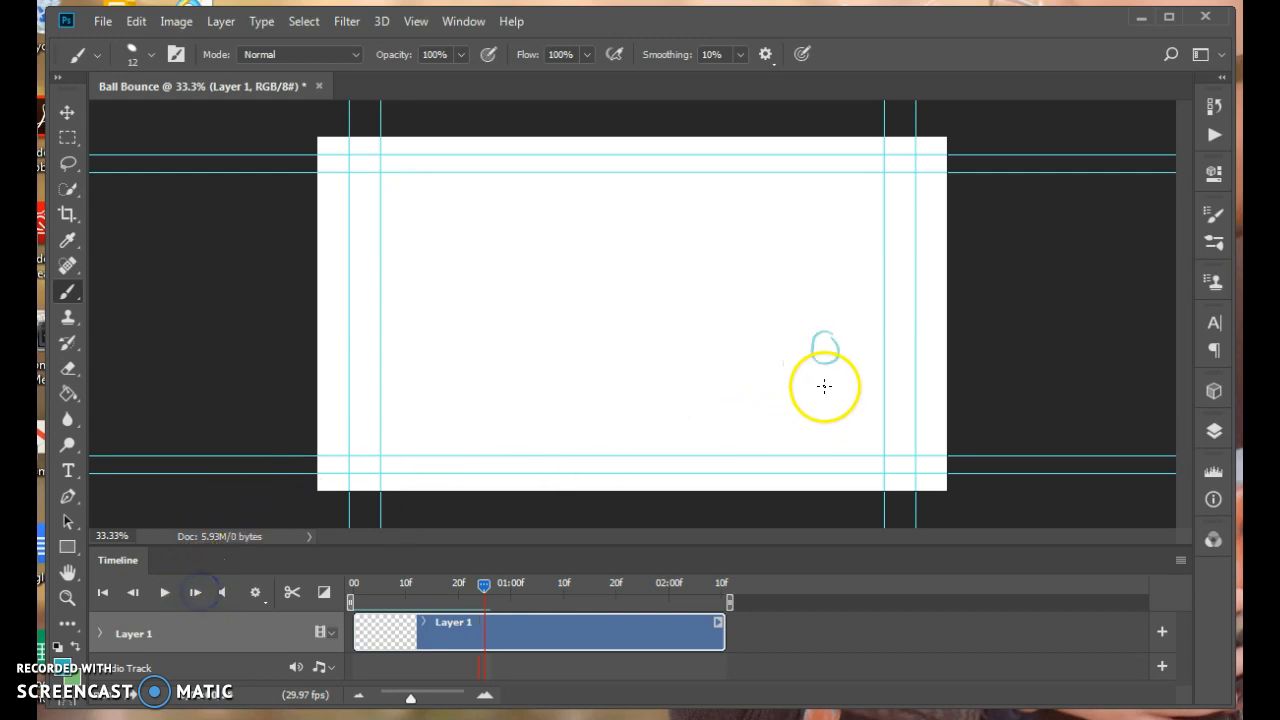
Paint the ball descending against the inner right guide over the next frames, ending with a short vertical stroke along that guide
mouse_move(843, 347)
mouse_down()
mouse_move(848, 385)
mouse_move(857, 373)
mouse_move(852, 352)
mouse_move(873, 381)
mouse_move(853, 390)
mouse_move(870, 402)
mouse_move(871, 379)
mouse_move(886, 429)
mouse_up()
click(195, 592)
click(195, 592)
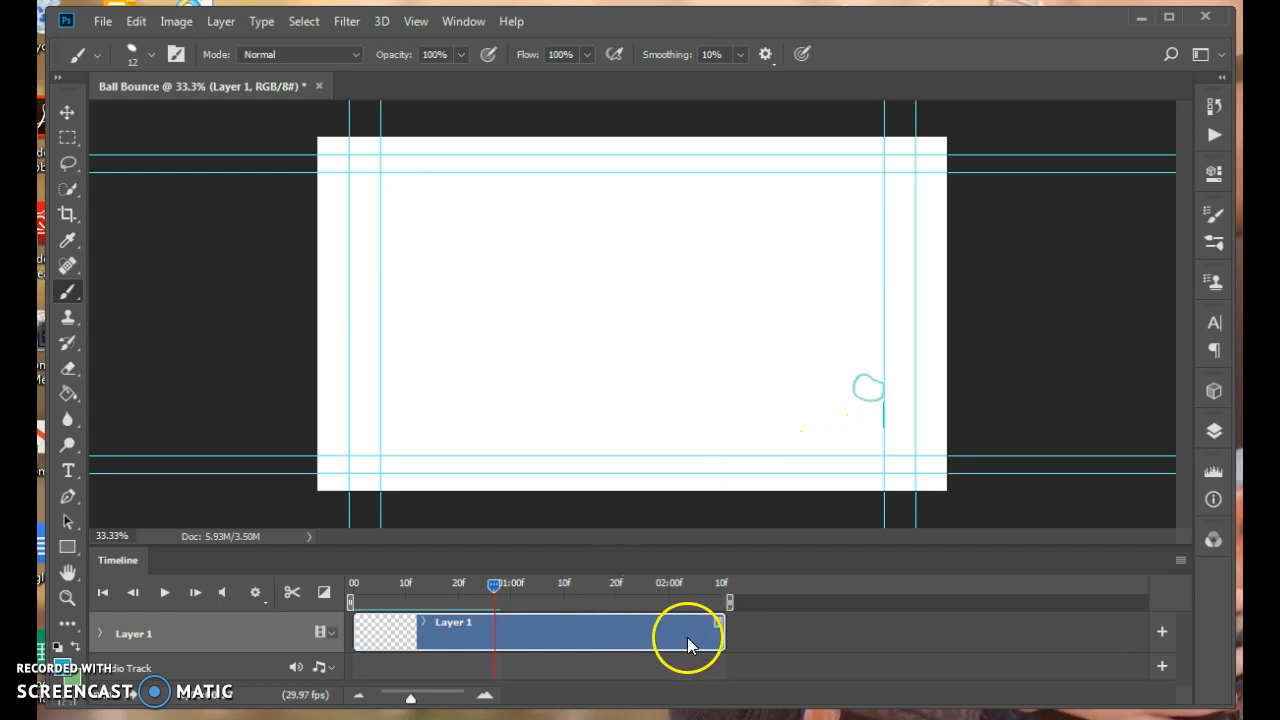
Review the Layer 1 clip settings and the playback options, and play the animation through
right_click(540, 641)
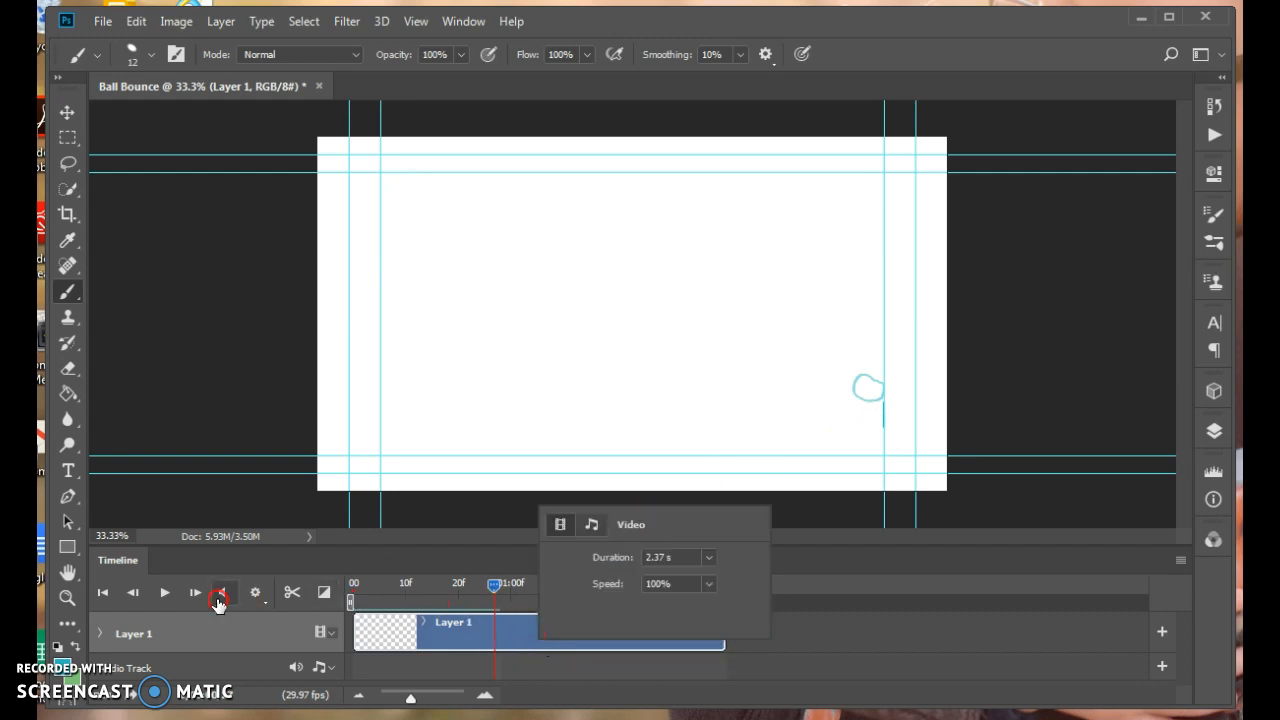
click(252, 594)
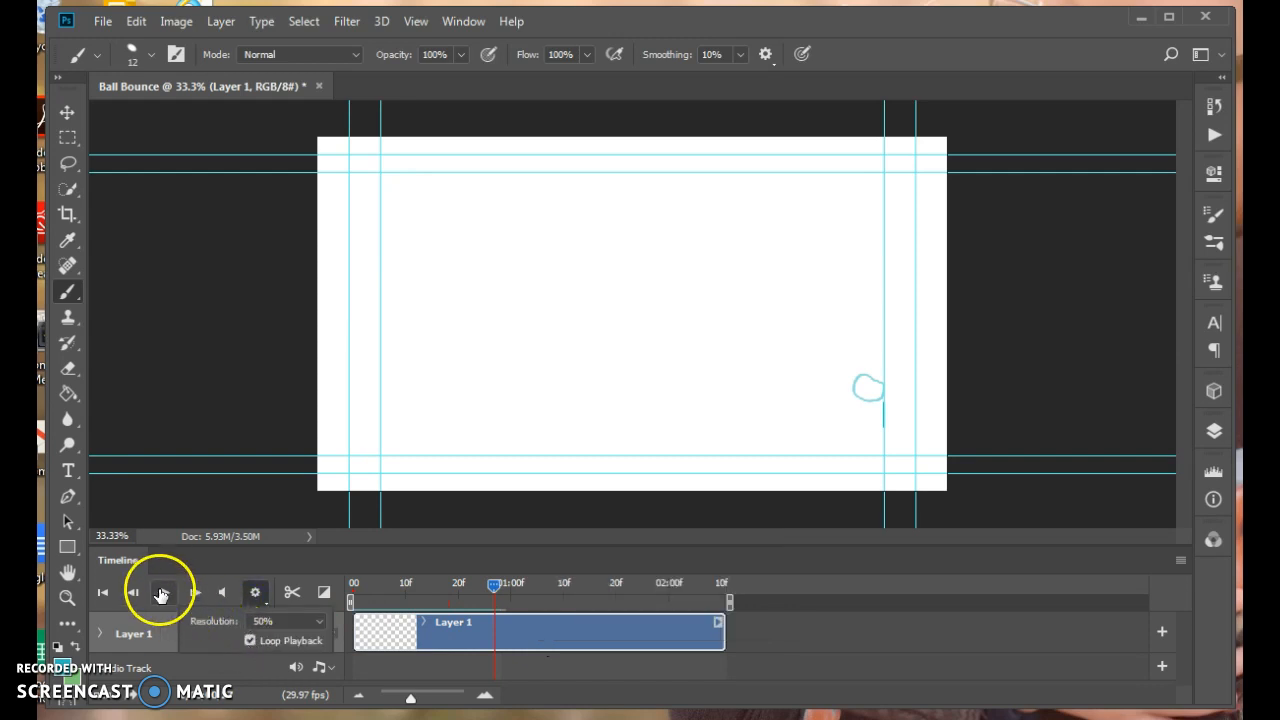
click(256, 597)
click(256, 597)
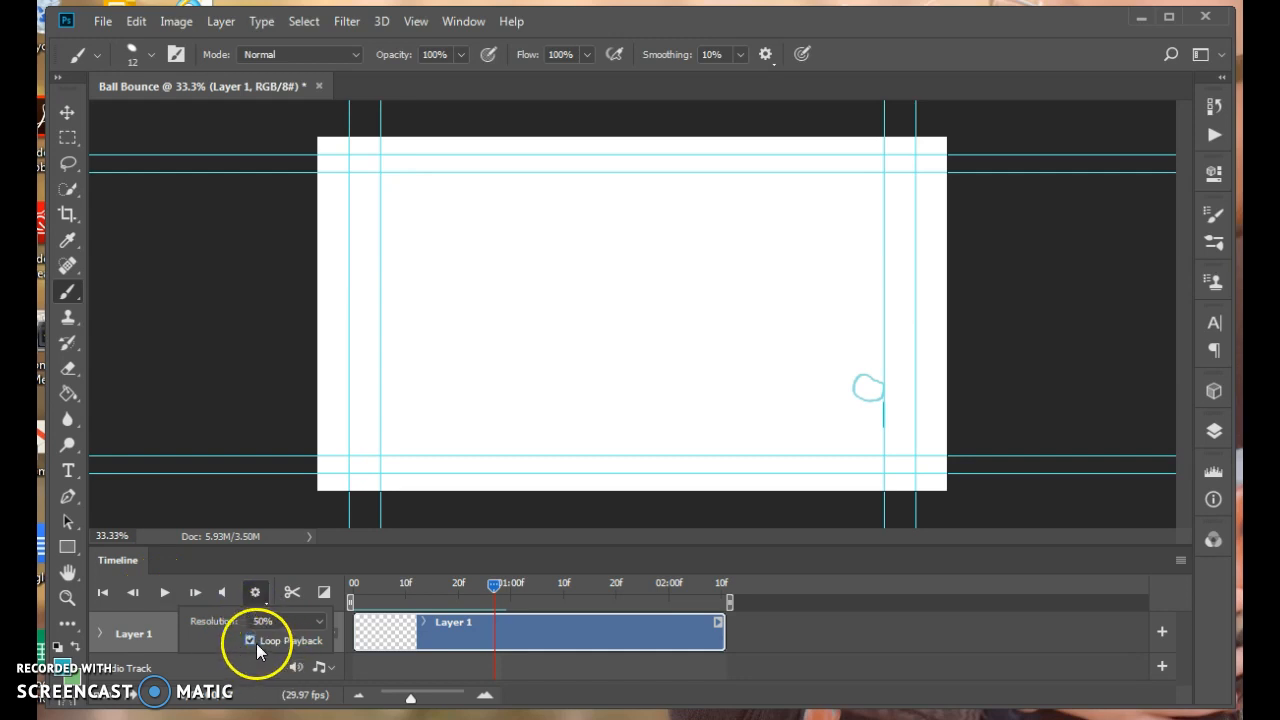
click(166, 593)
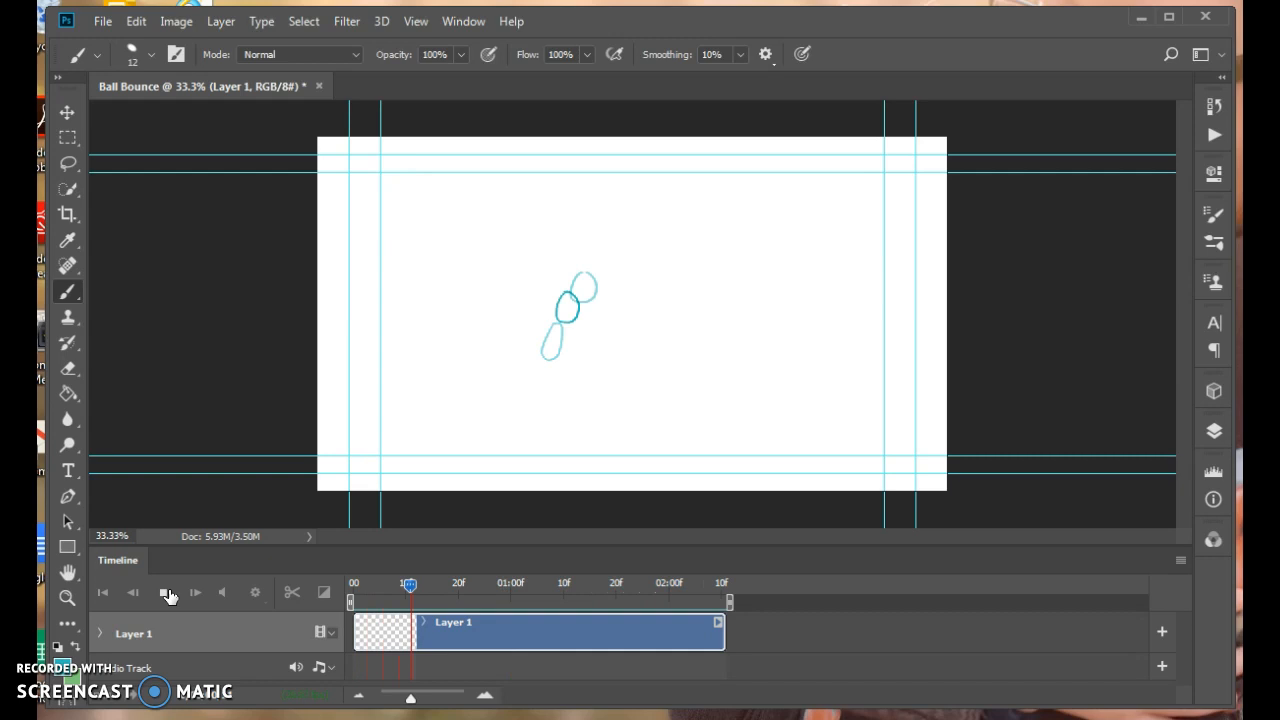
click(143, 594)
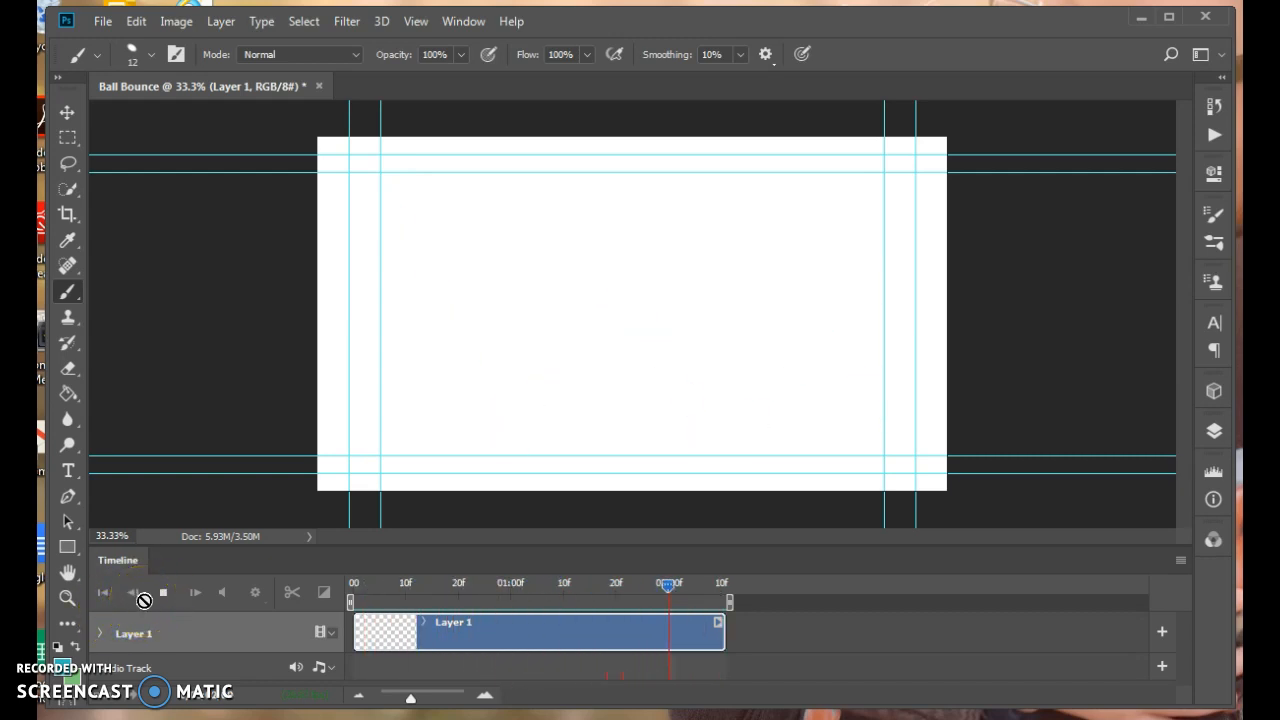
click(163, 594)
Return to the frame where the ball touches the inner right guide and thicken its outline with the Brush
mouse_move(493, 584)
mouse_down()
mouse_move(512, 590)
mouse_move(494, 588)
mouse_up()
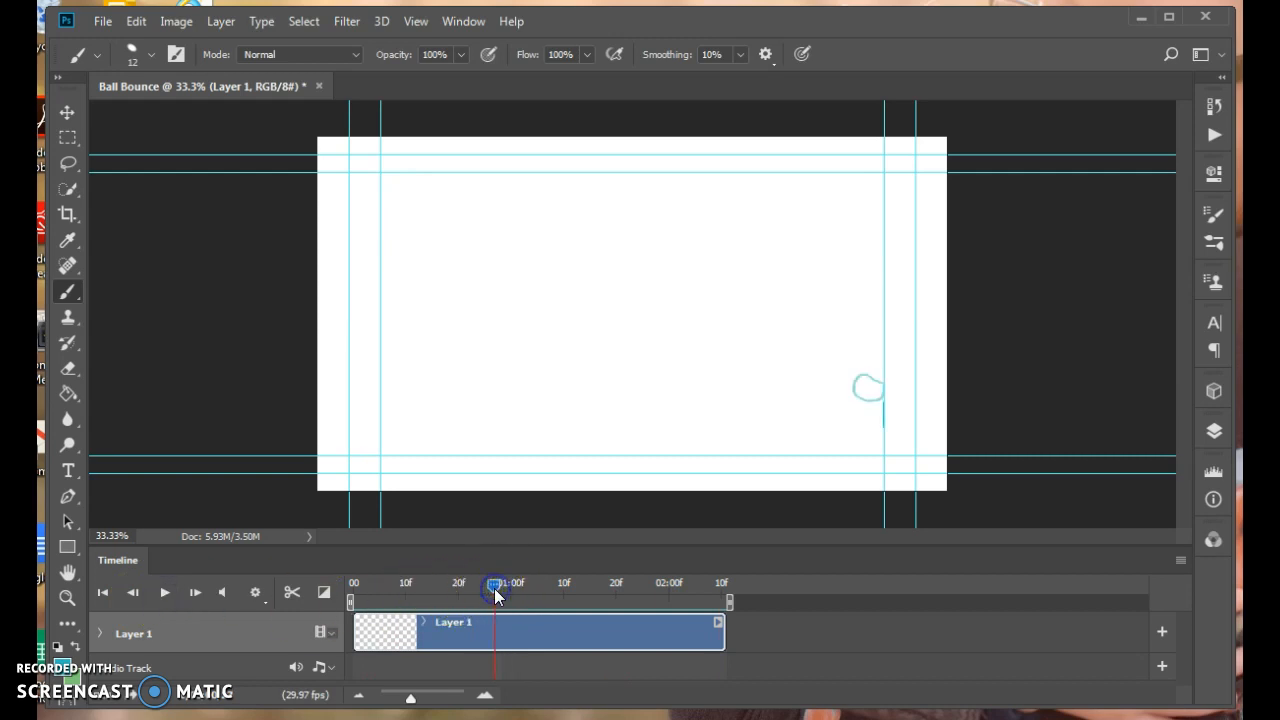
drag(494, 588, 489, 587)
drag(877, 382, 878, 383)
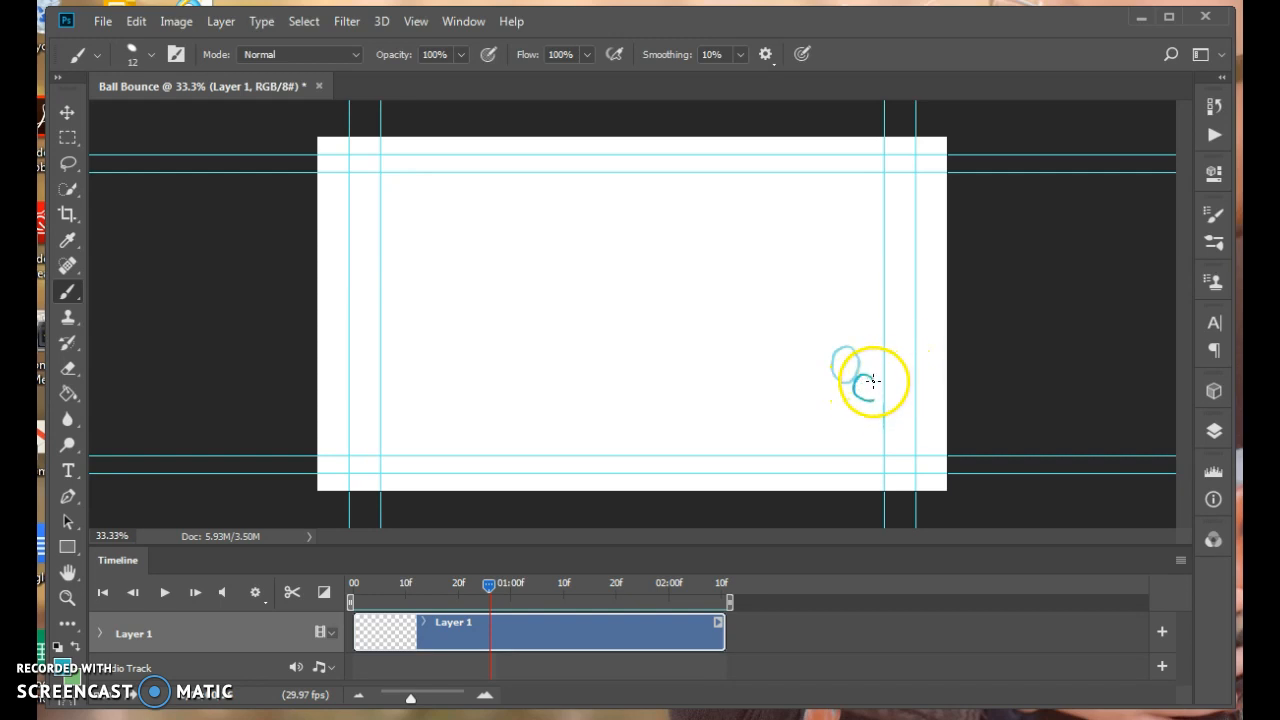
click(872, 380)
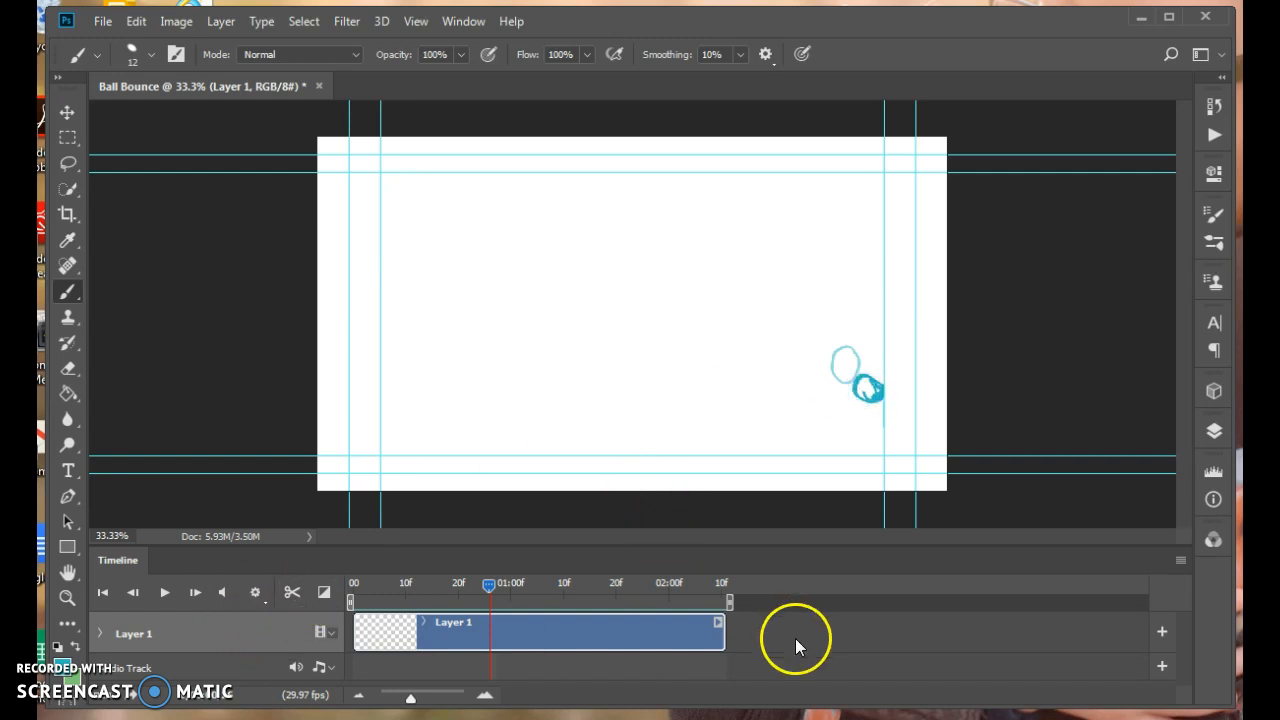
Play the looping animation to check the bounce with onion skins on, and stop playback
click(166, 592)
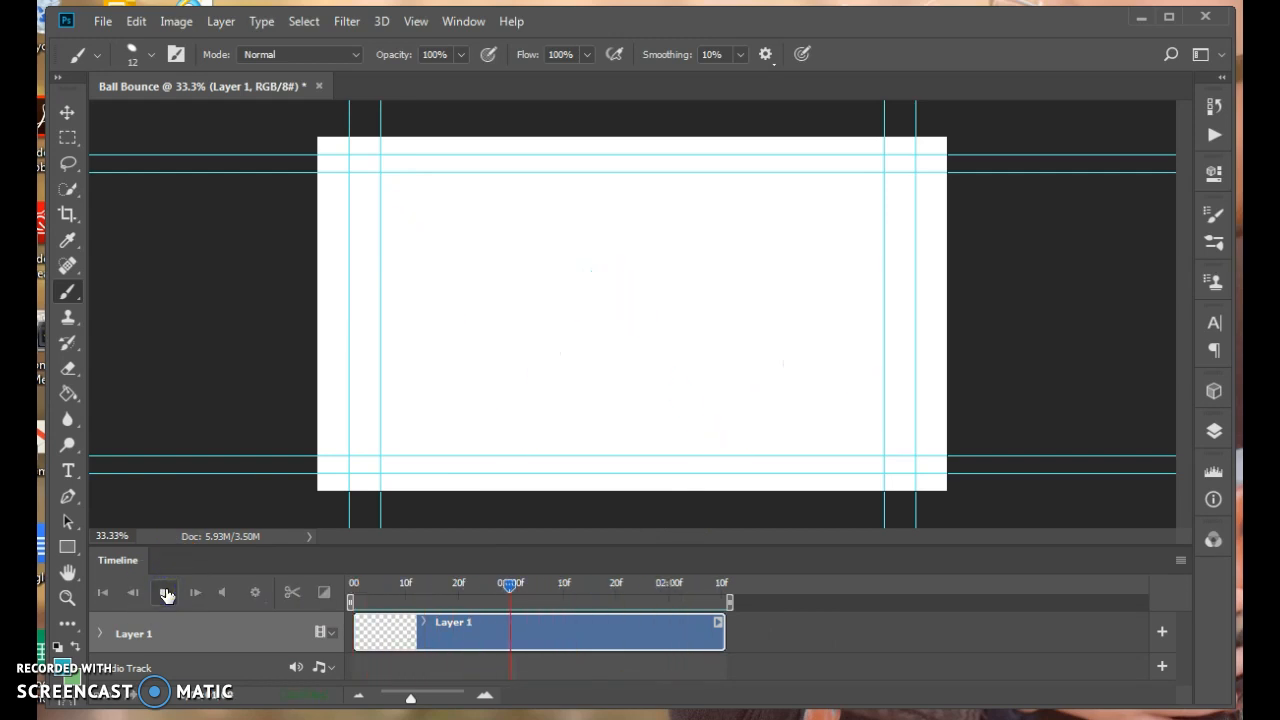
click(166, 592)
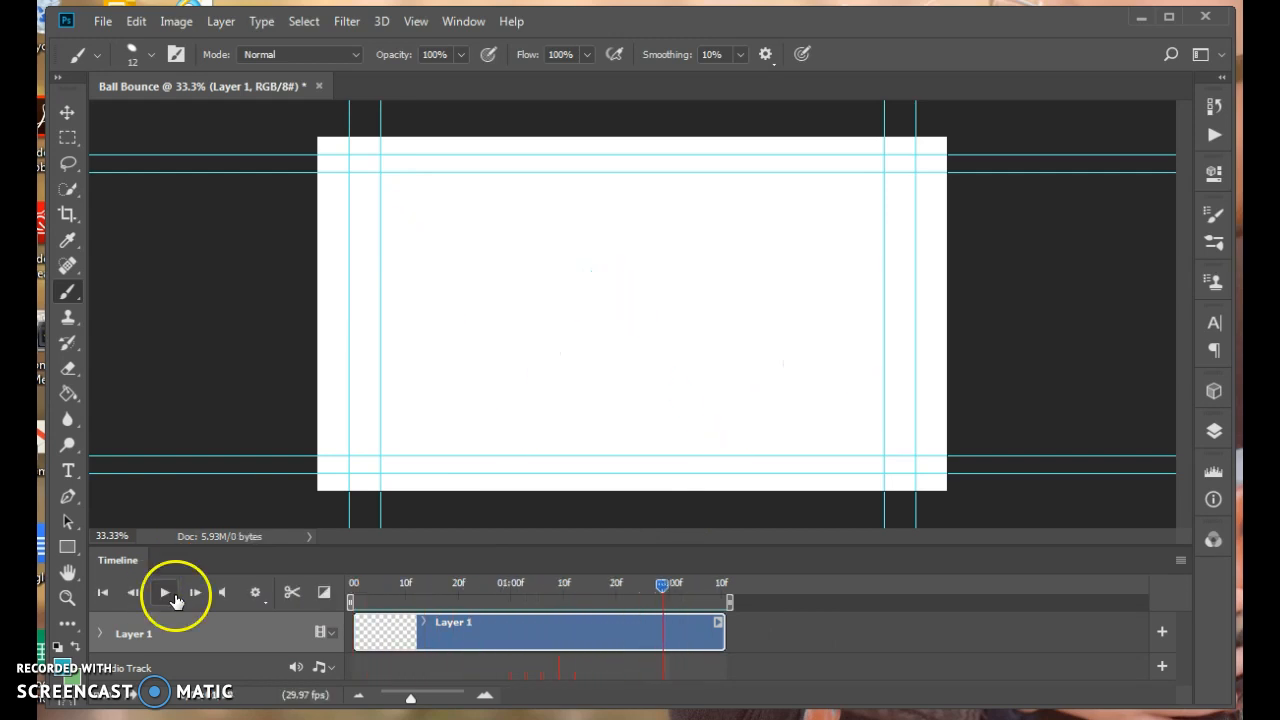
click(168, 593)
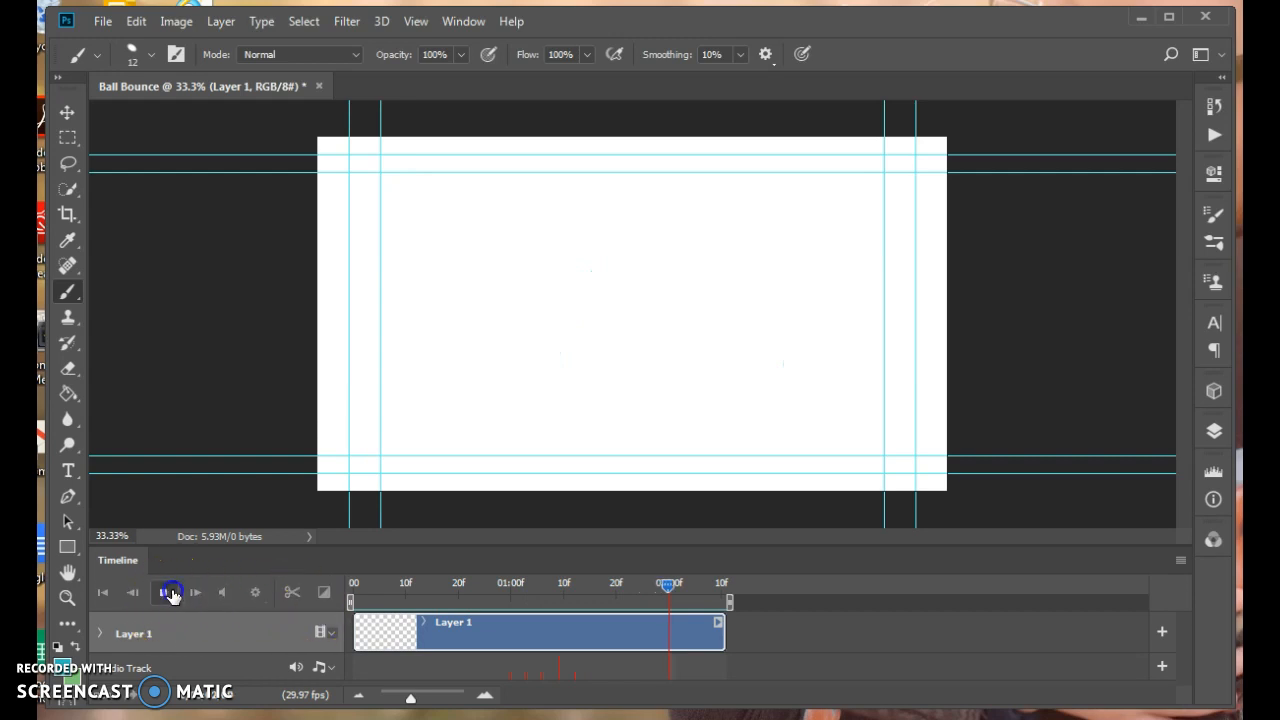
click(166, 592)
click(386, 634)
click(168, 592)
click(620, 460)
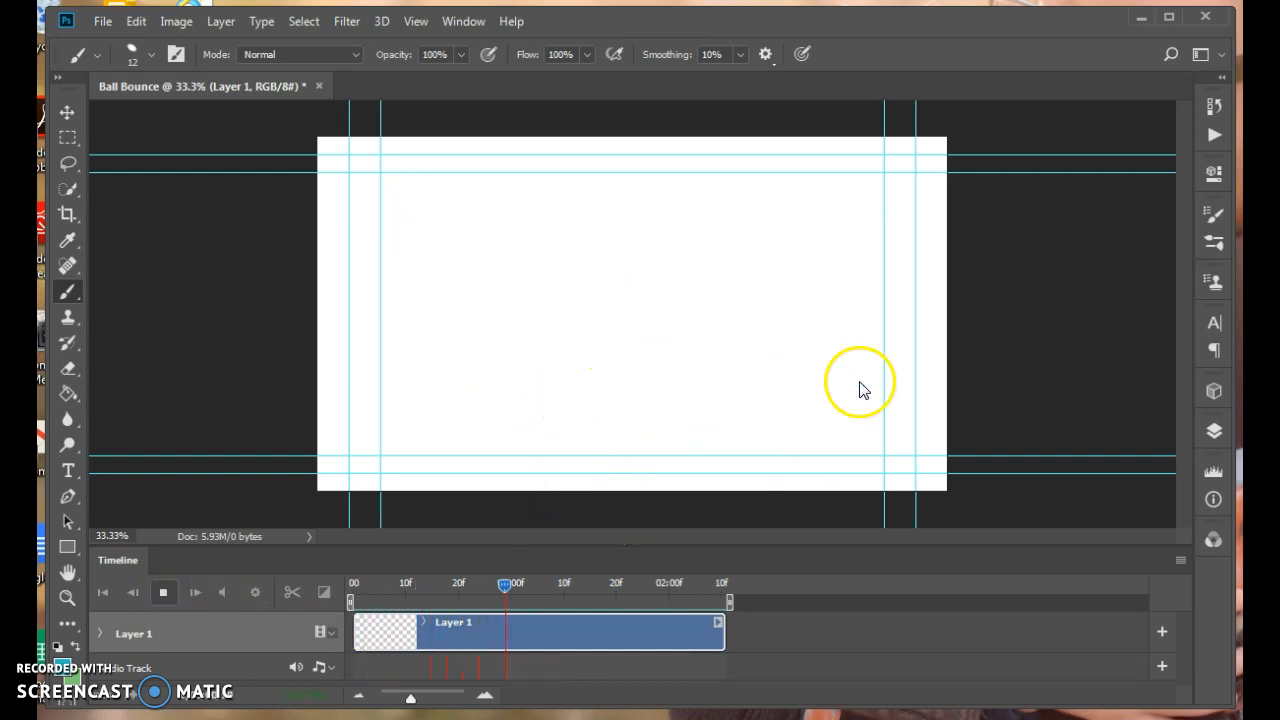
click(163, 594)
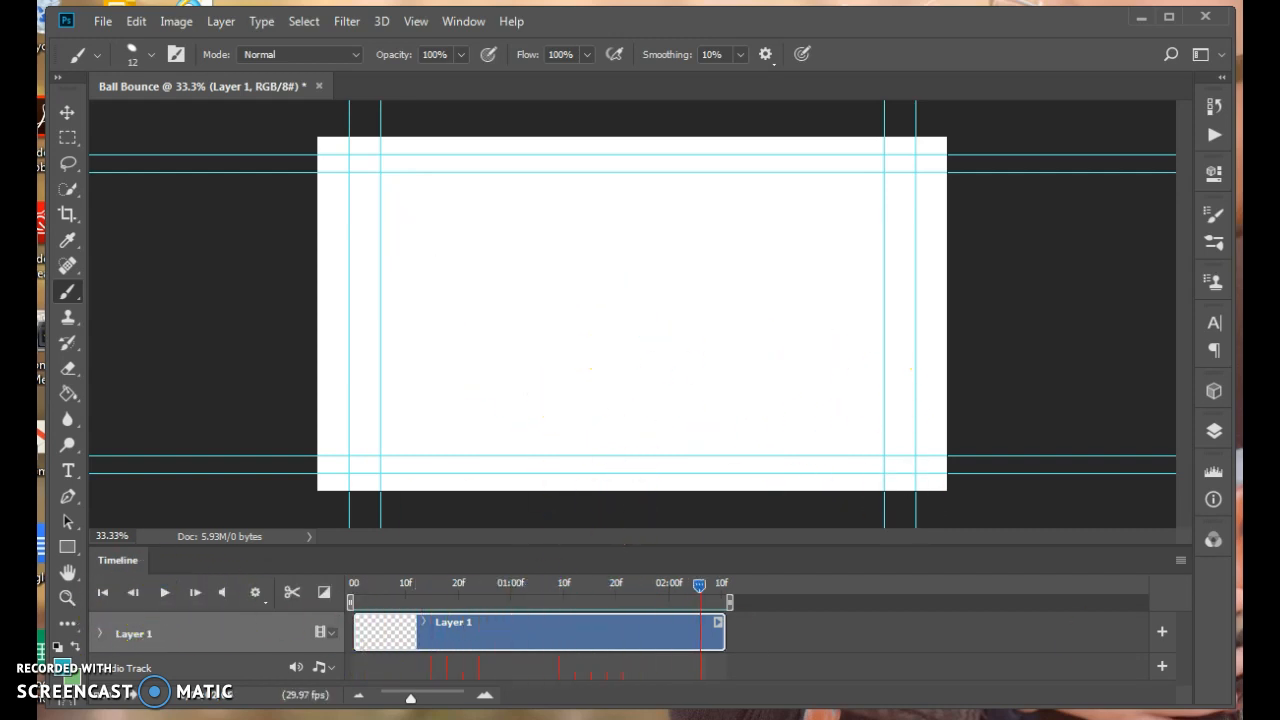
Turn off onion skins for the timeline and preview the animation without them
click(1178, 559)
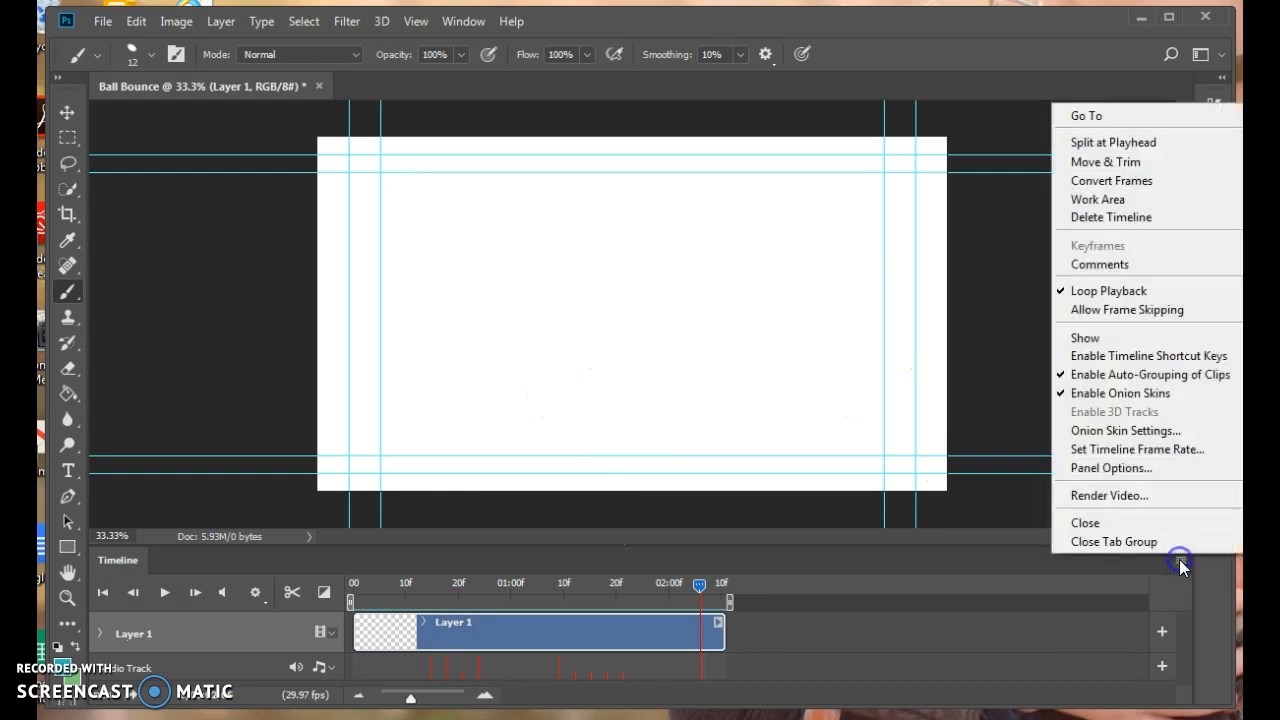
click(1110, 392)
click(163, 593)
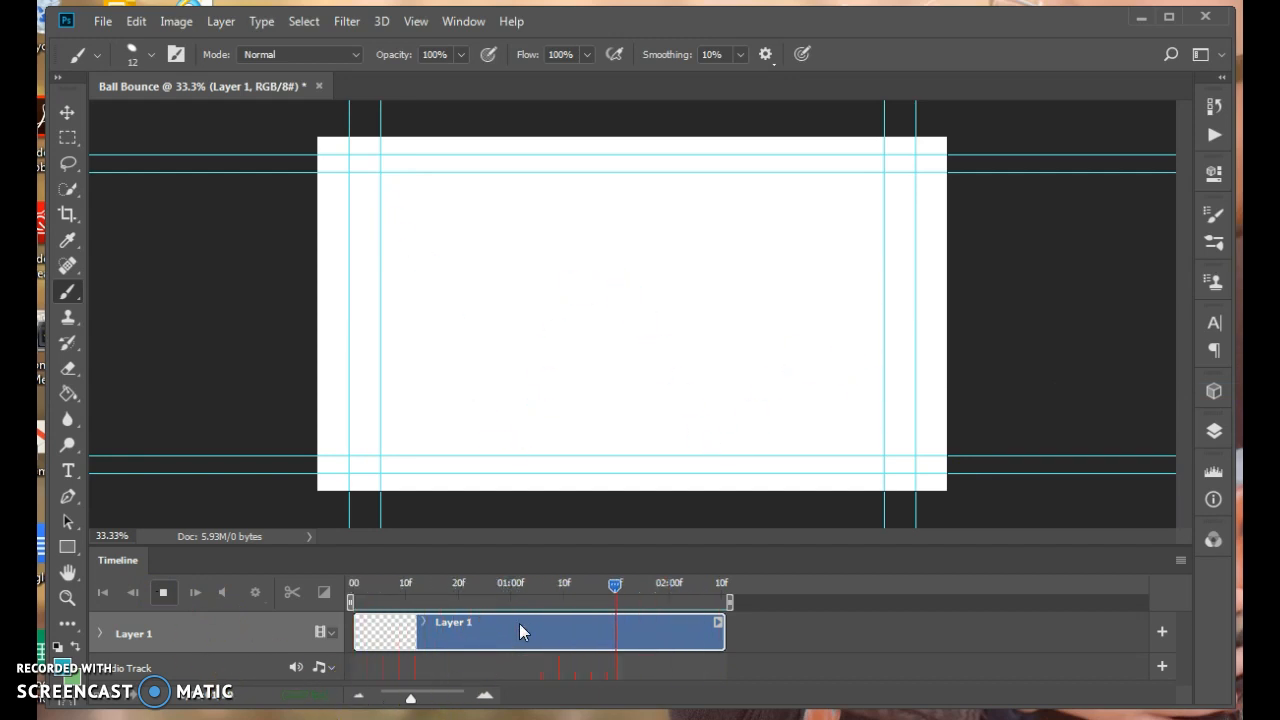
click(165, 595)
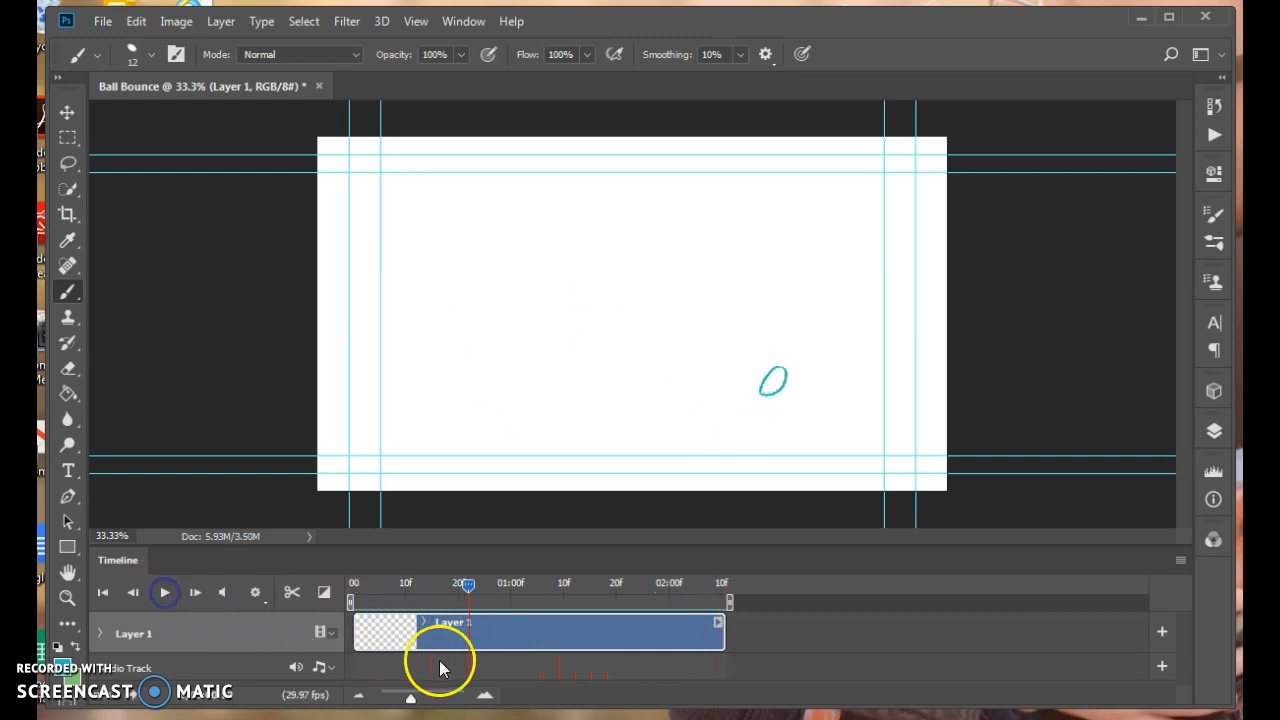
Slow the Layer 1 clip to a speed of 74.45% and play the animation
right_click(507, 636)
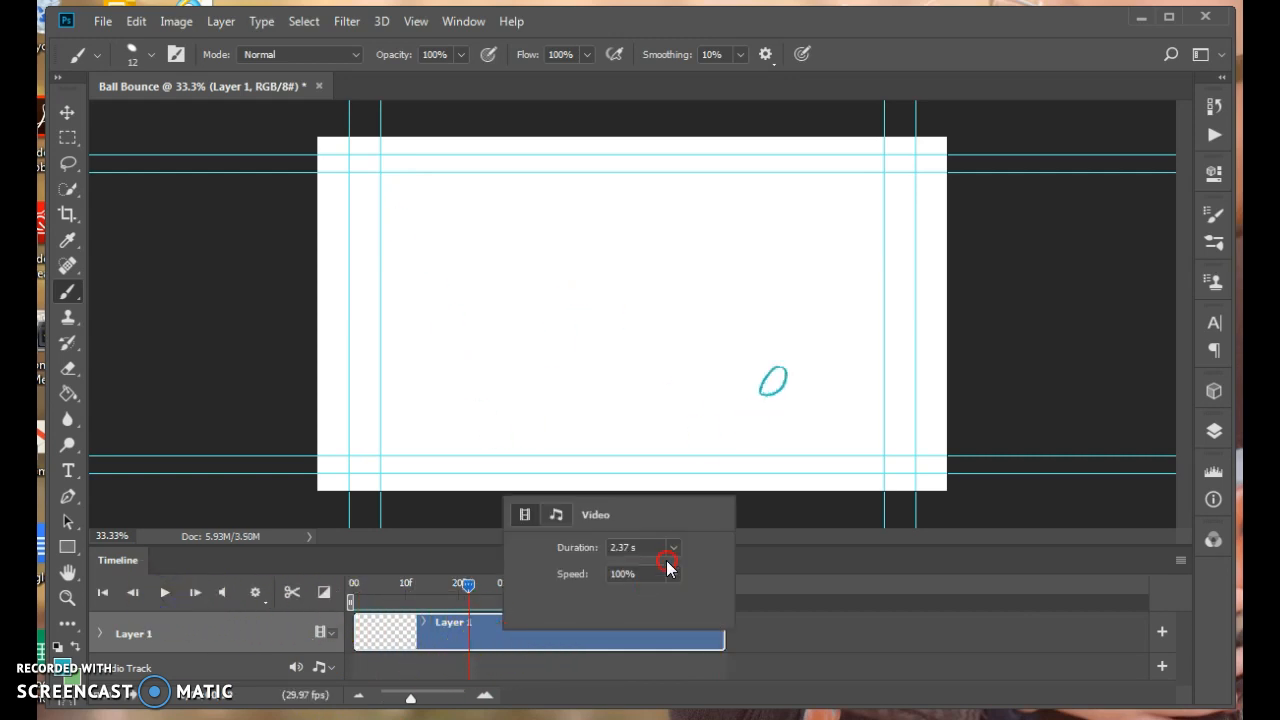
drag(672, 596, 661, 600)
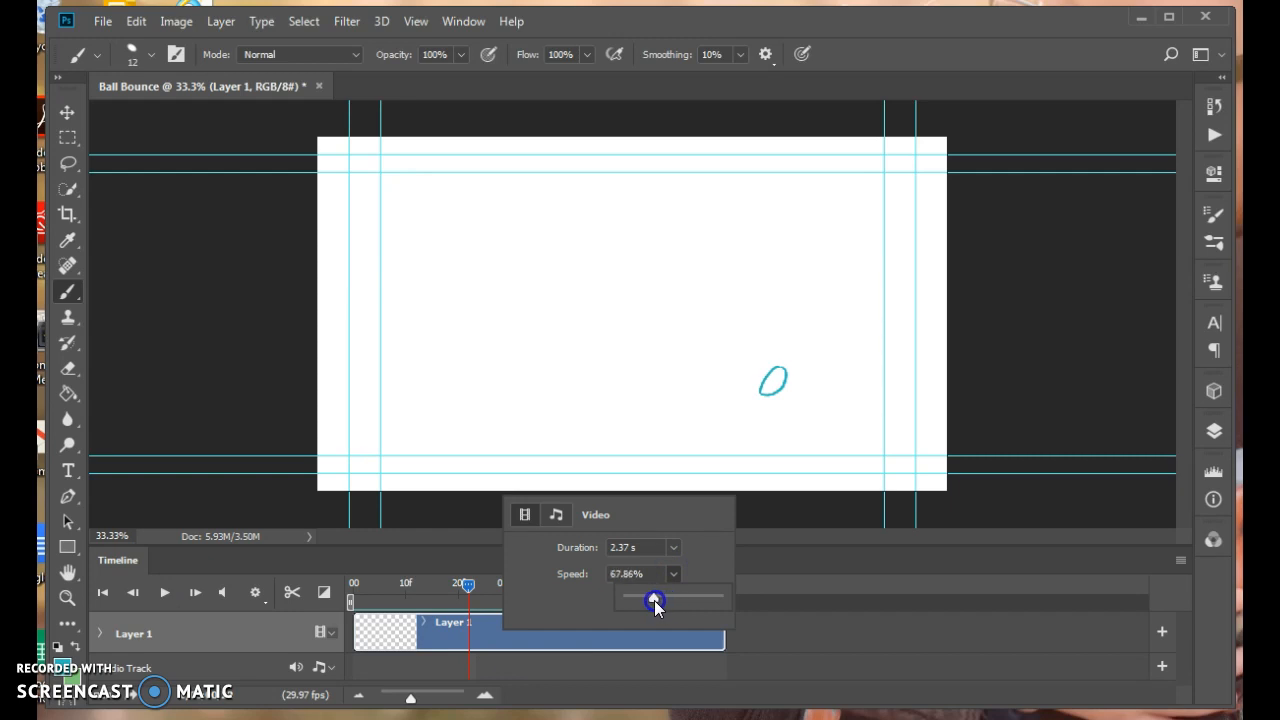
drag(658, 600, 658, 600)
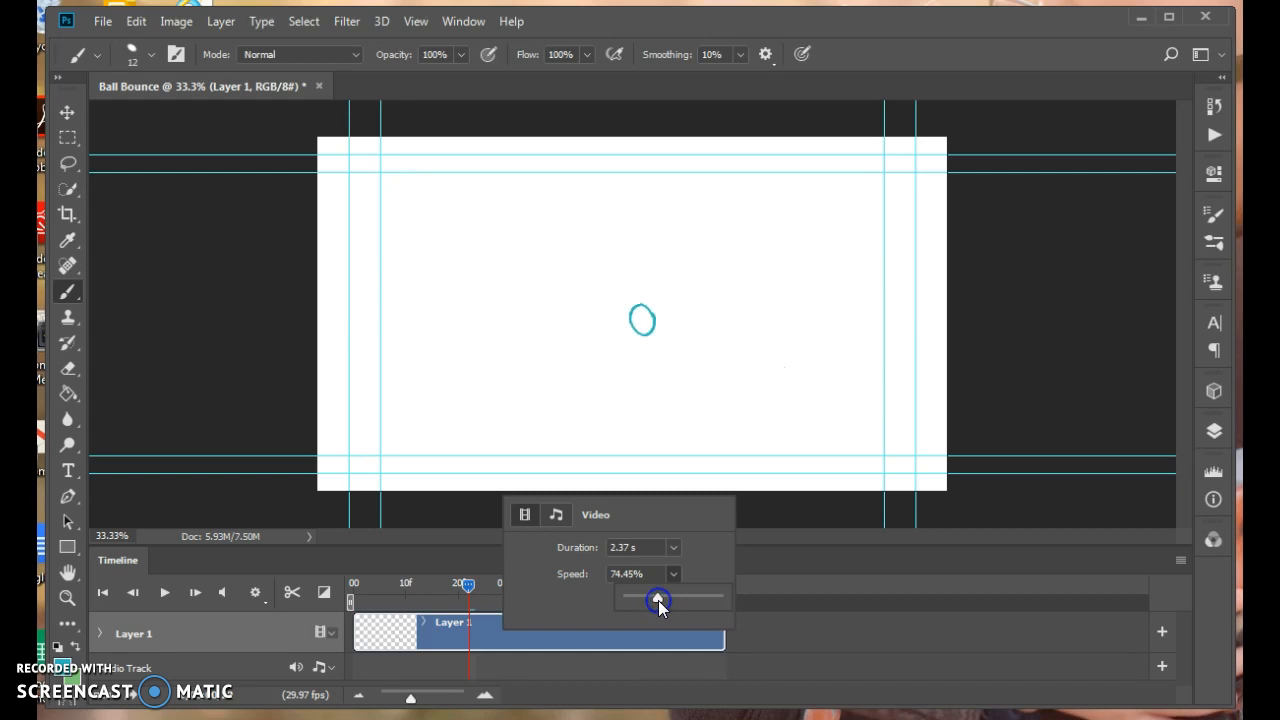
click(161, 595)
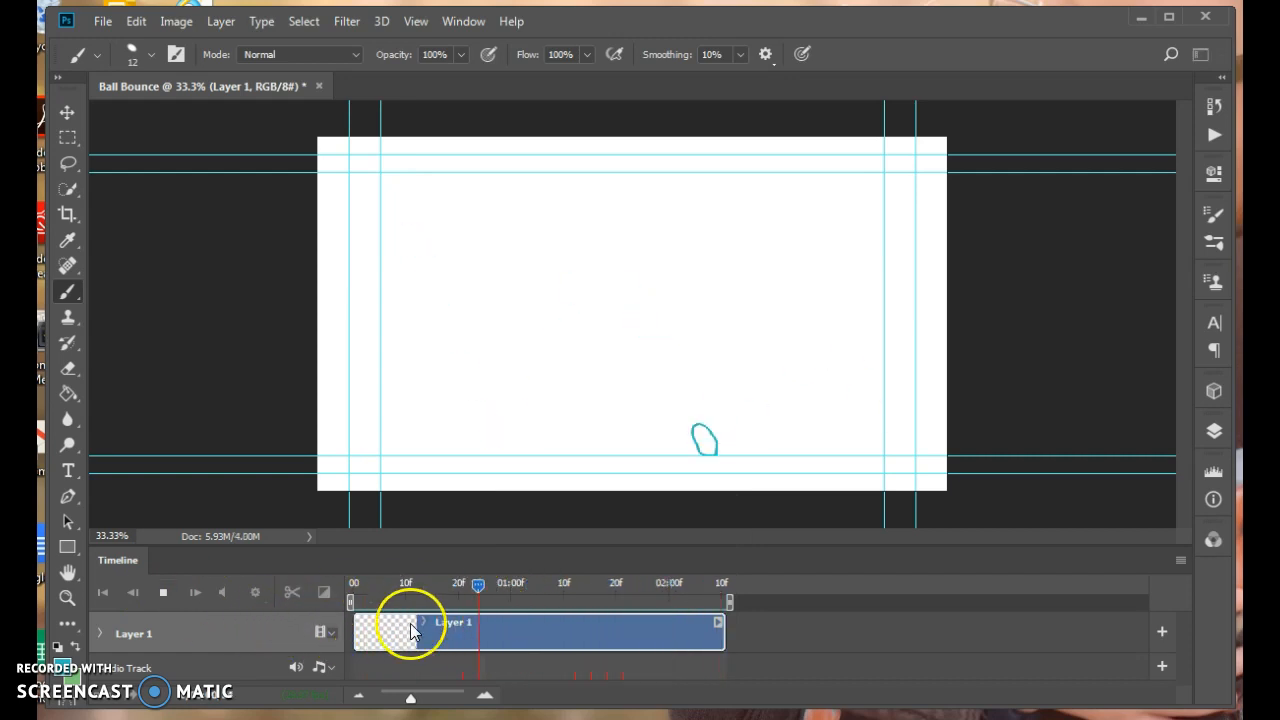
Set the Layer 1 clip's speed to 85% and play the animation to check the new timing
click(163, 592)
right_click(543, 626)
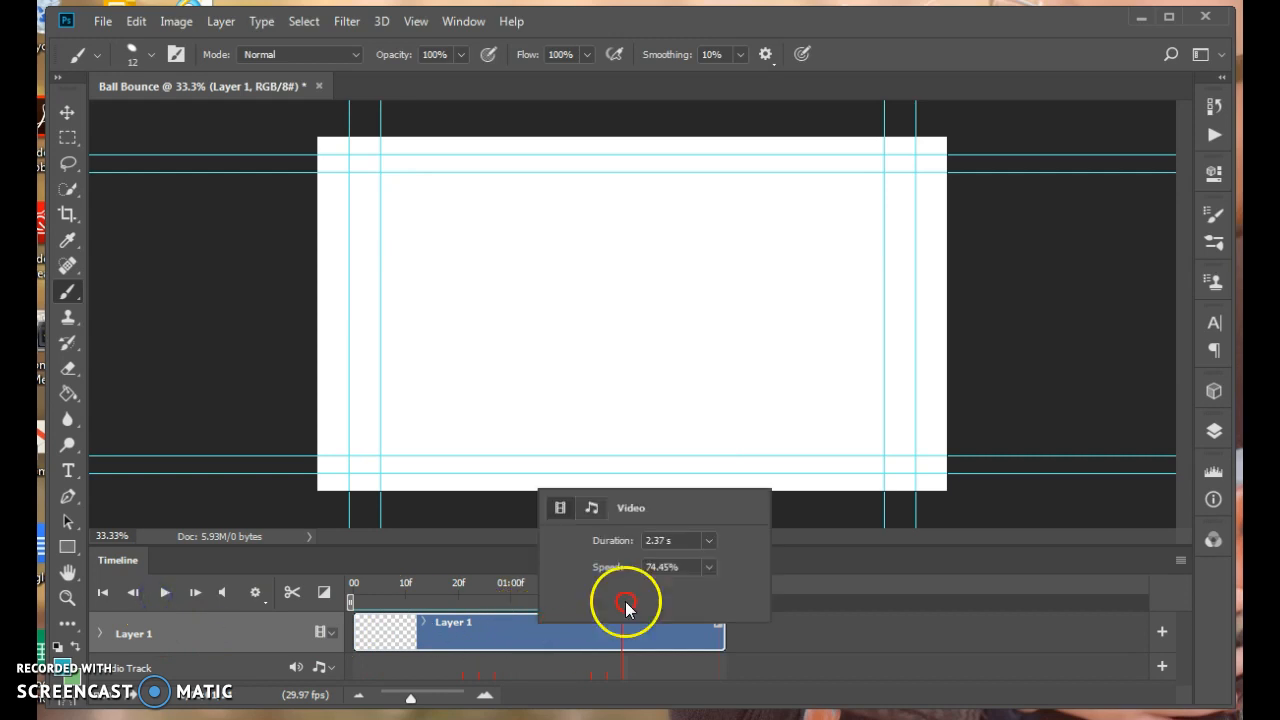
click(592, 570)
text(85)
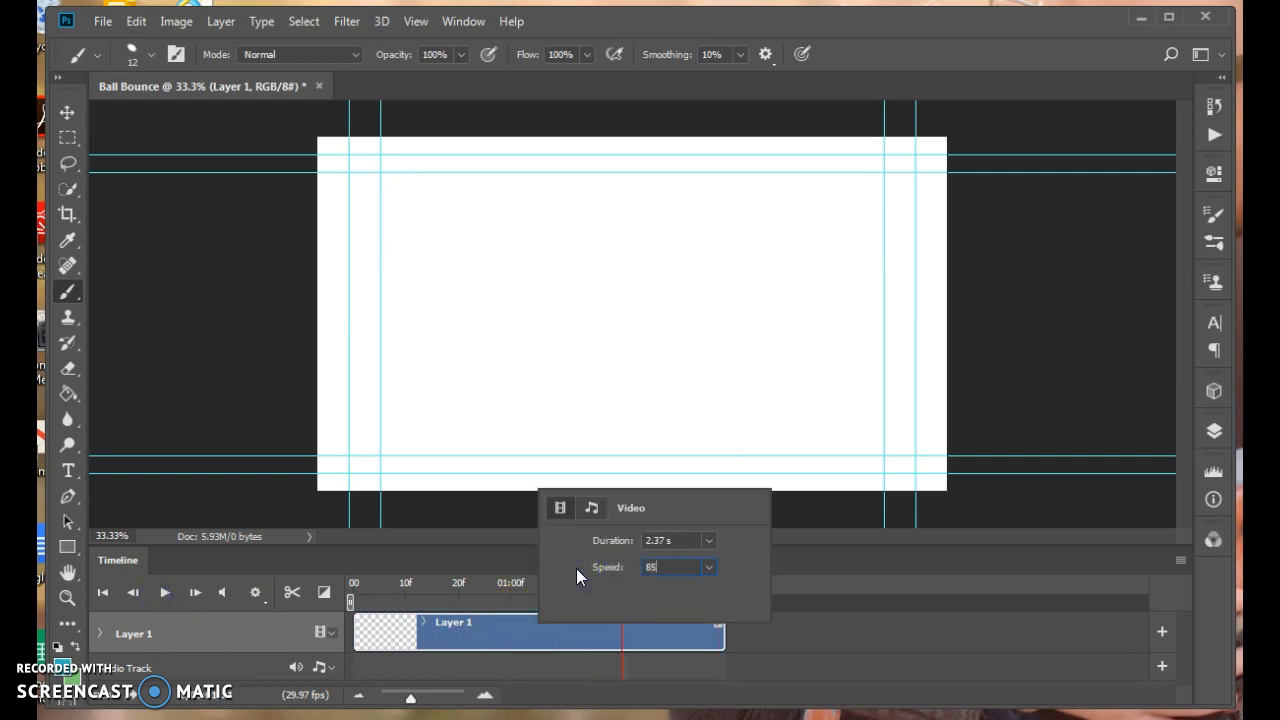
click(164, 592)
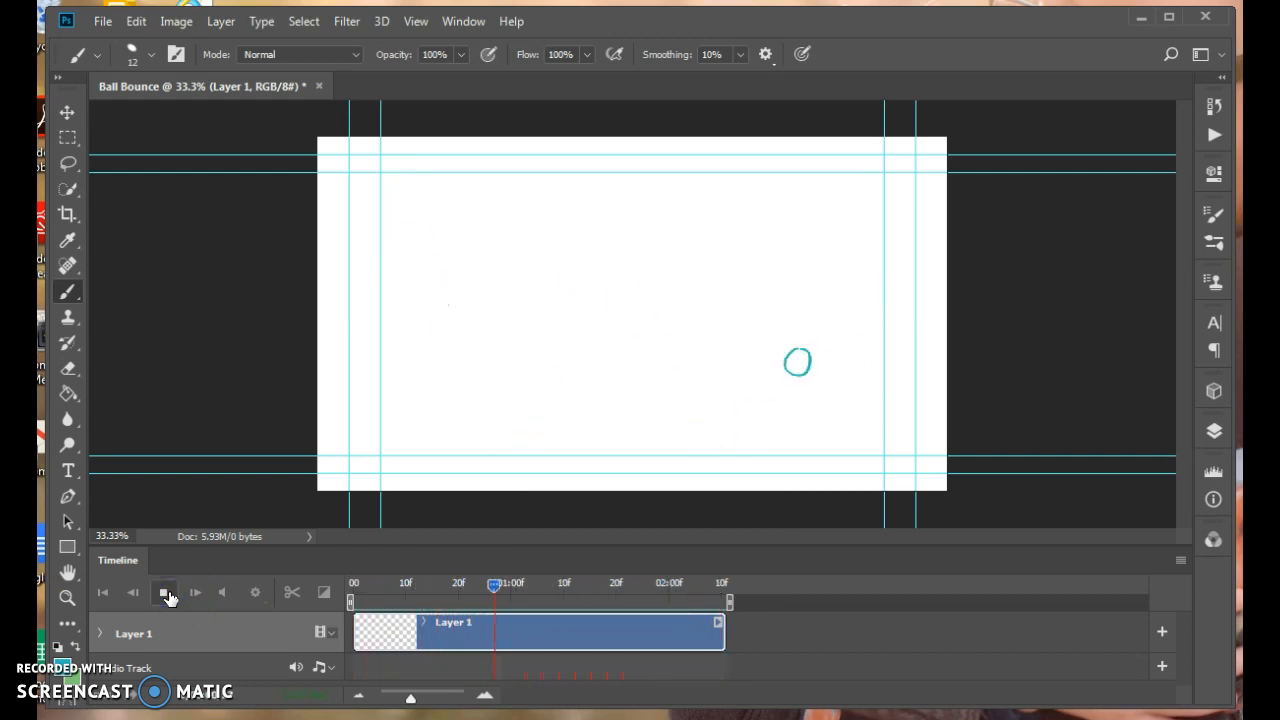
click(166, 593)
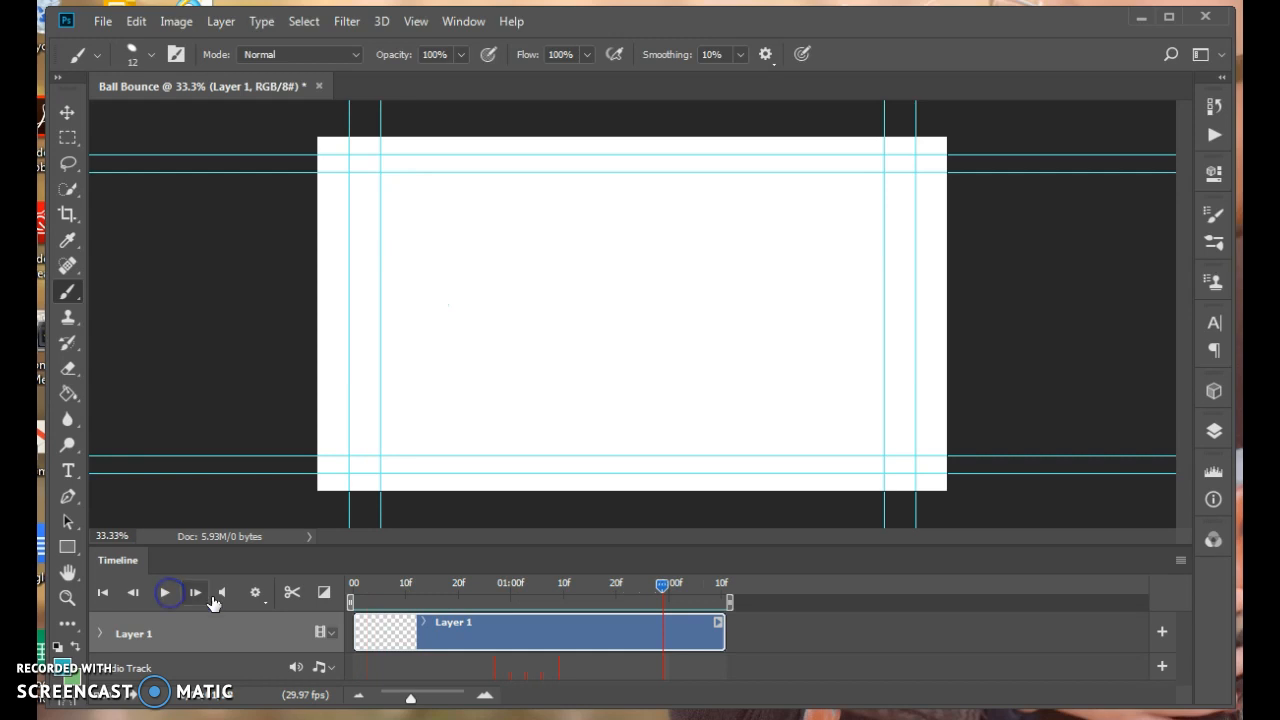
Raise the Layer 1 clip's speed to 110% and preview the faster bounce
right_click(491, 635)
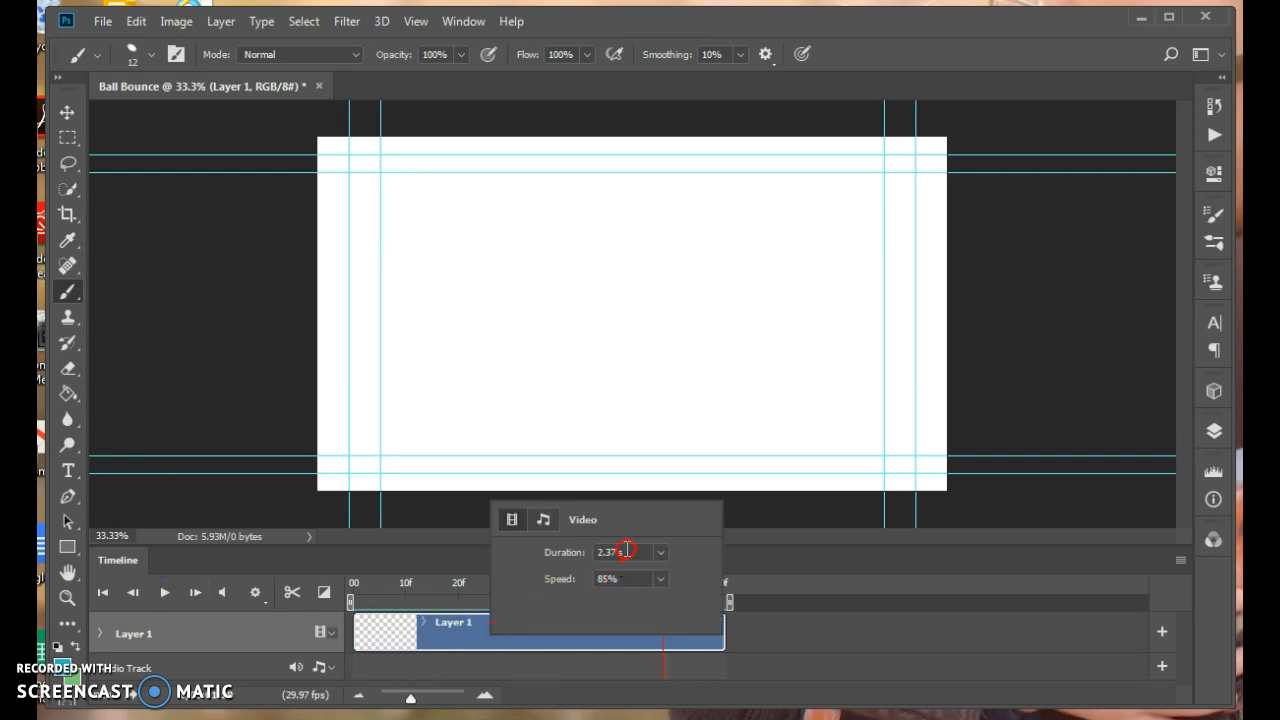
text(110)
click(164, 593)
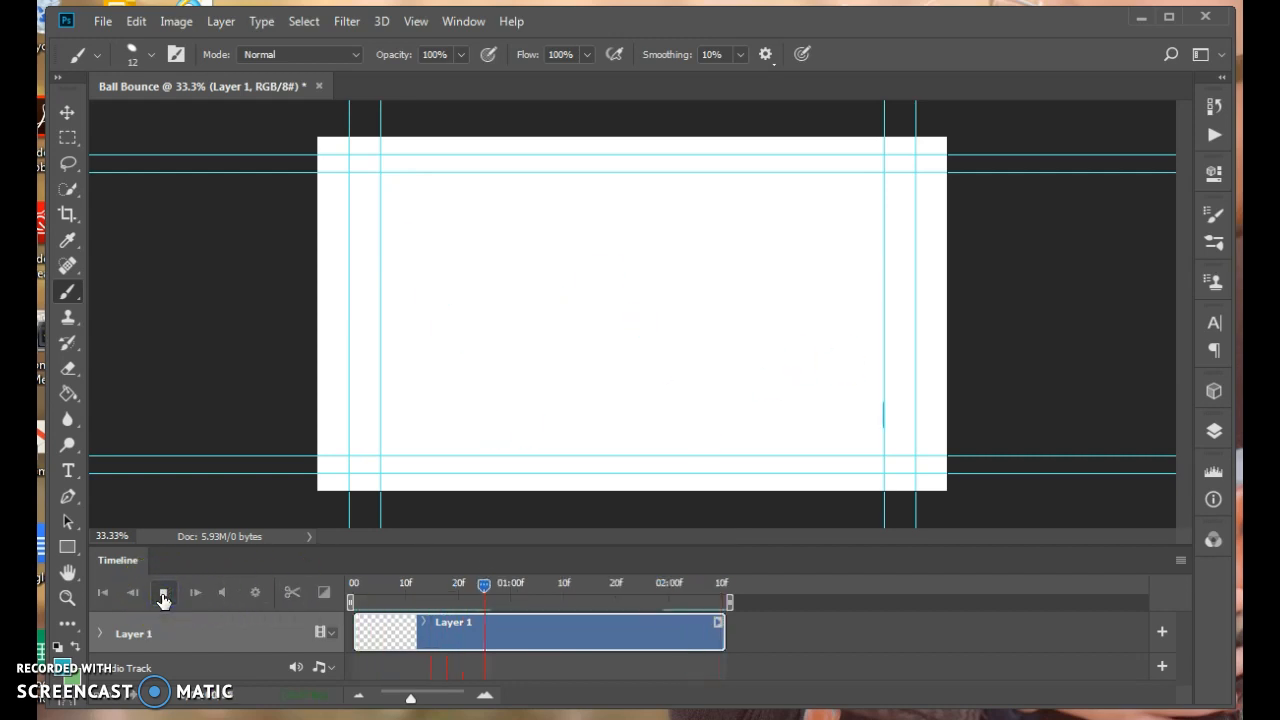
click(164, 593)
Return the Layer 1 clip's speed to 85% and play the animation again
right_click(491, 640)
click(612, 581)
text(85)
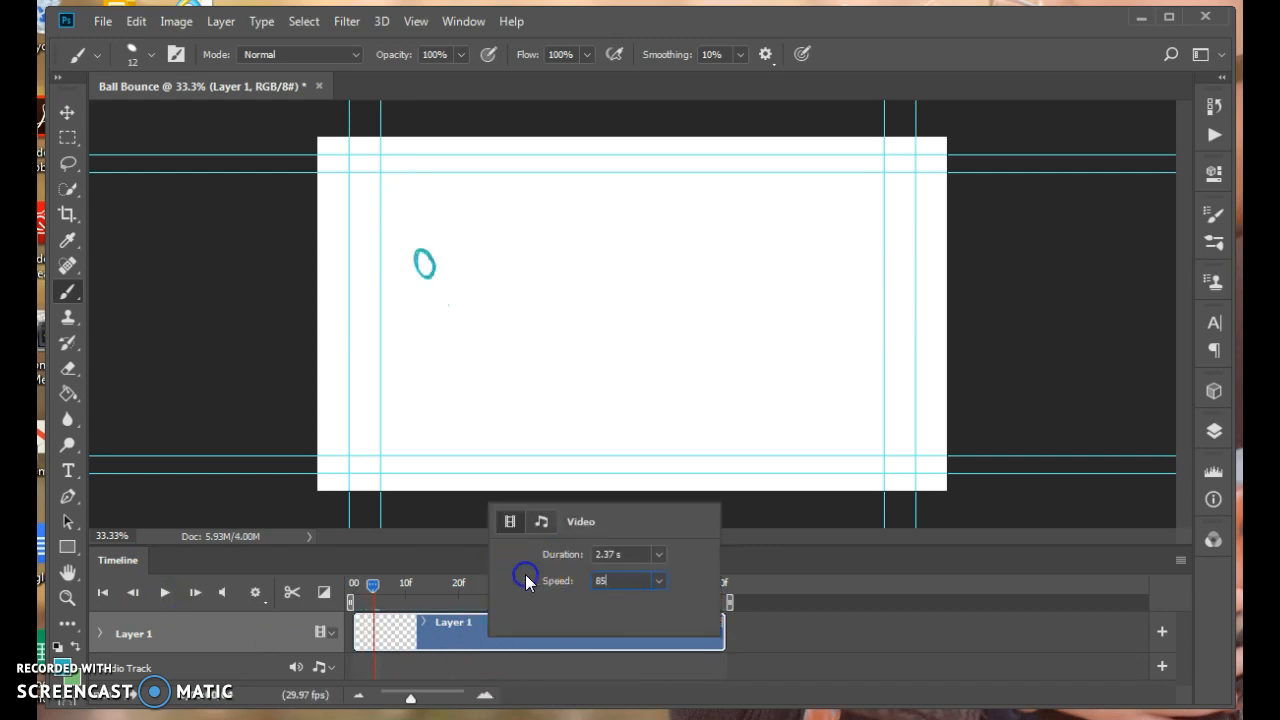
click(164, 593)
click(164, 593)
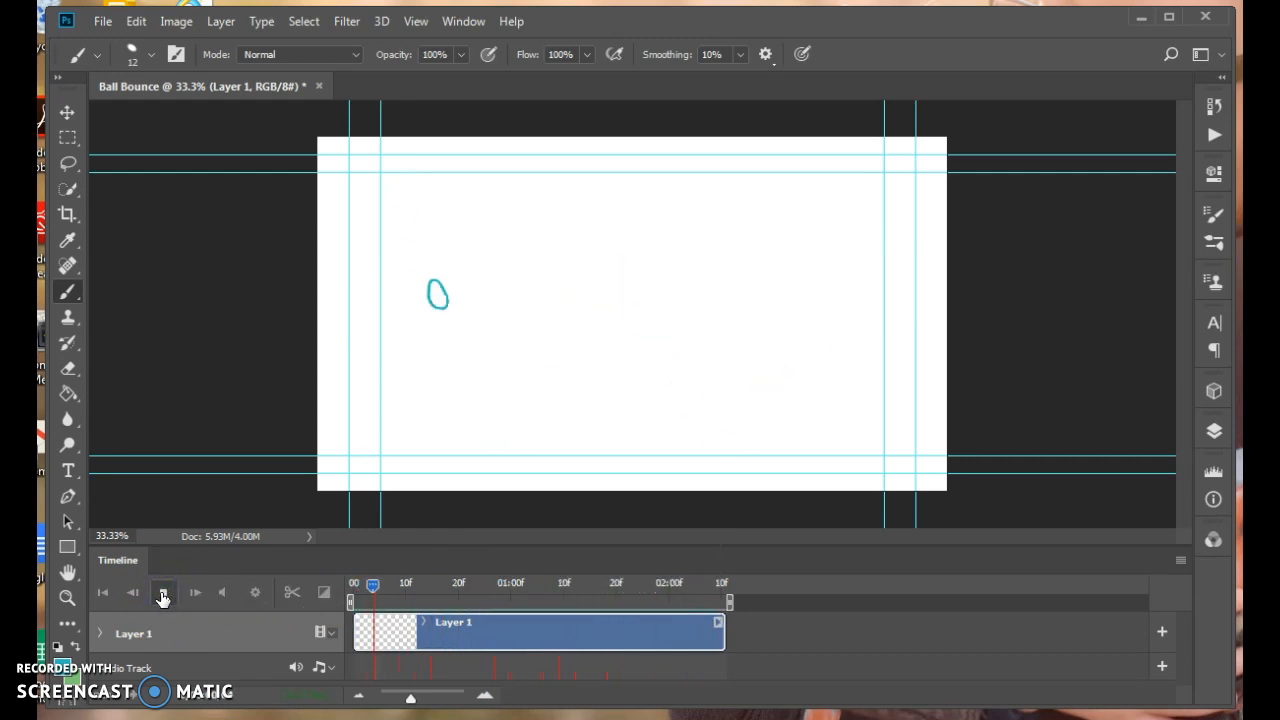
click(164, 593)
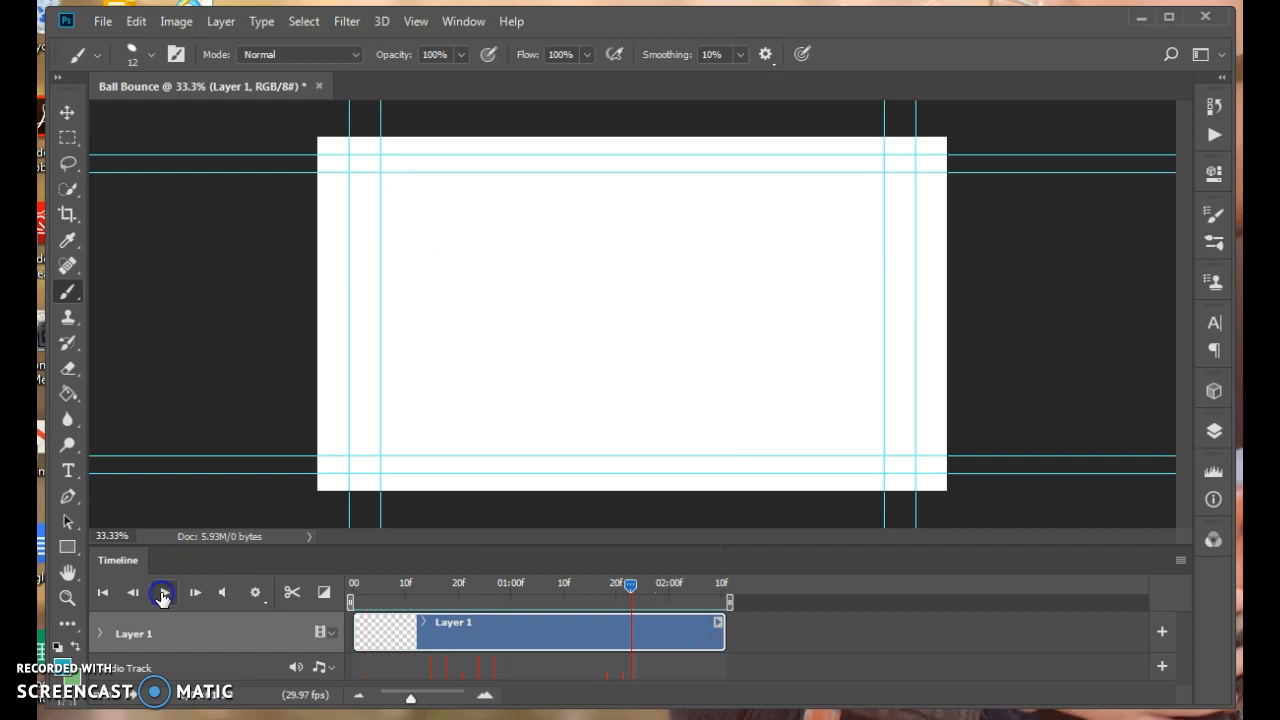
Trim the end of the Layer 1 clip to about 01:05f, just past the last ball drawing, and play the shortened loop
drag(625, 589, 615, 588)
click(433, 582)
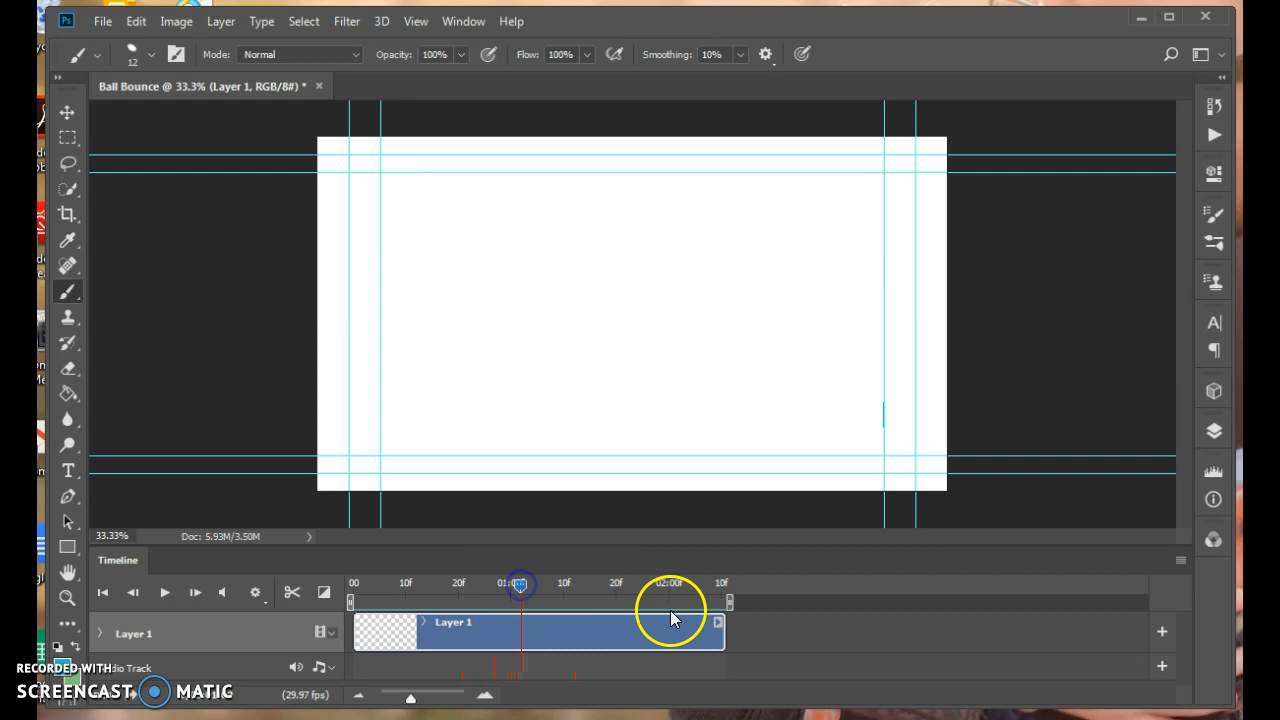
drag(719, 626, 536, 623)
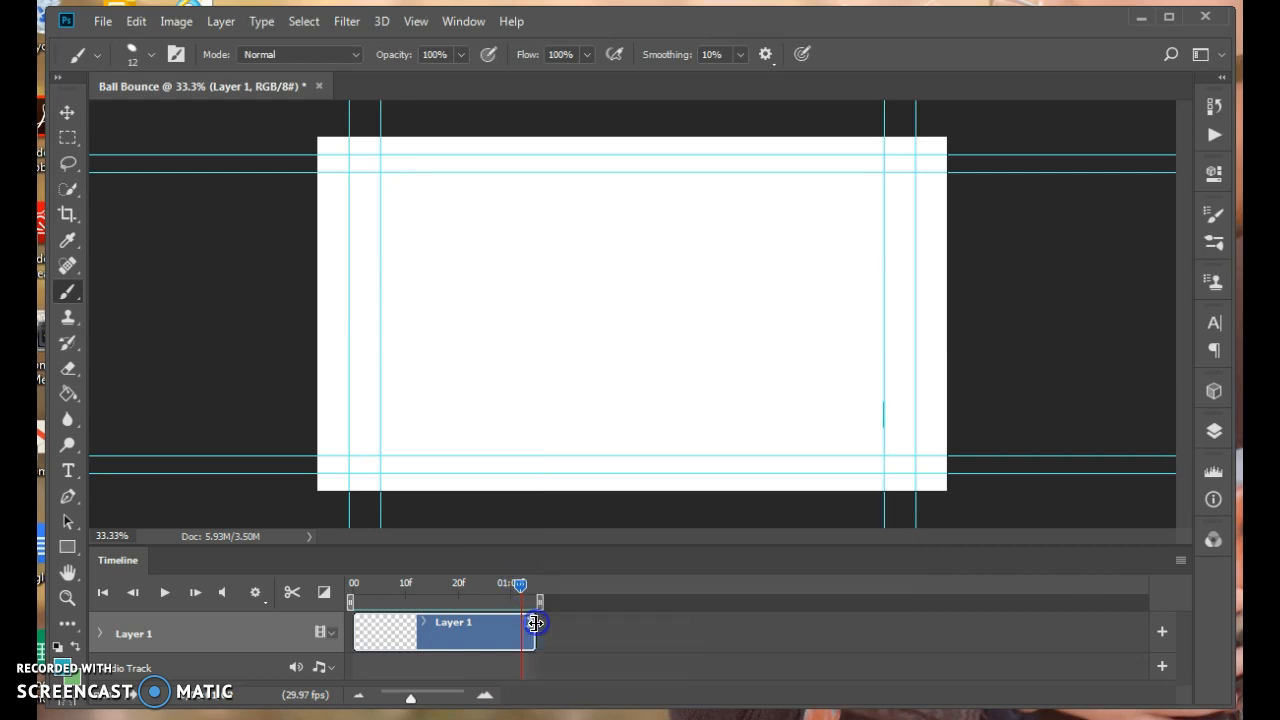
click(165, 592)
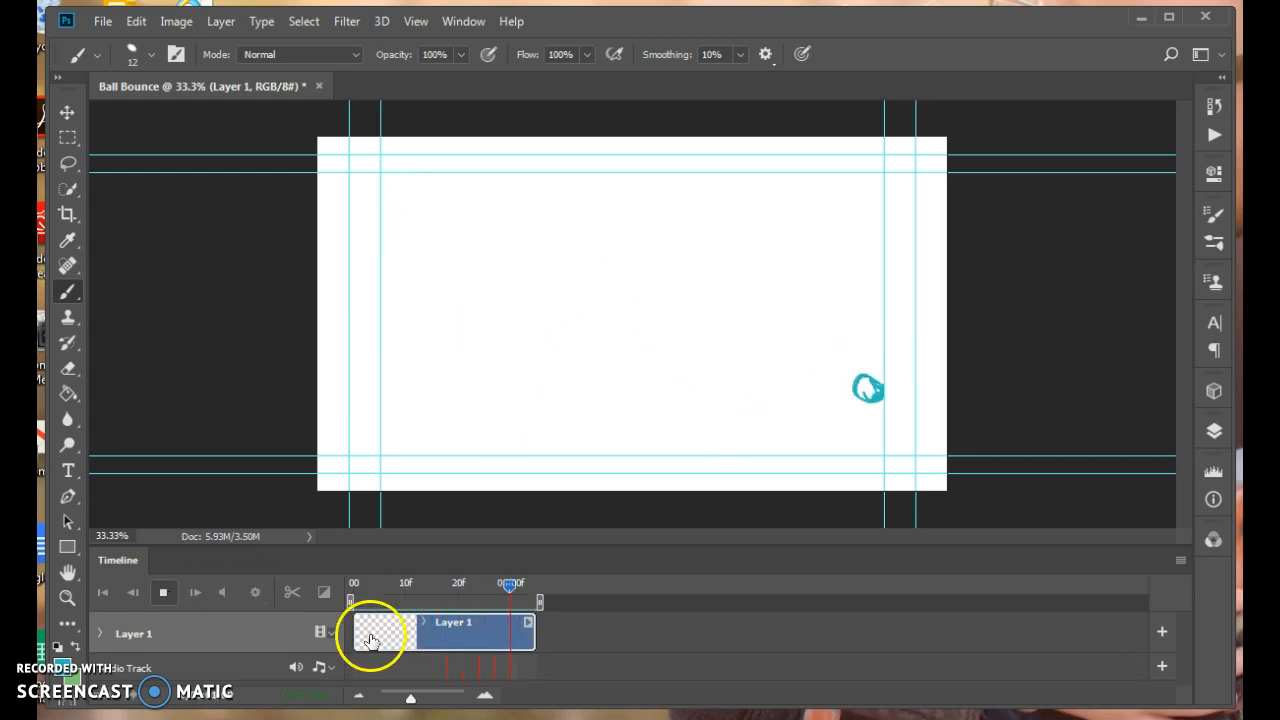
Go back to the frame at about 25f, thicken the ball's outline with the Brush, and replay the animation
click(502, 584)
drag(501, 586, 484, 592)
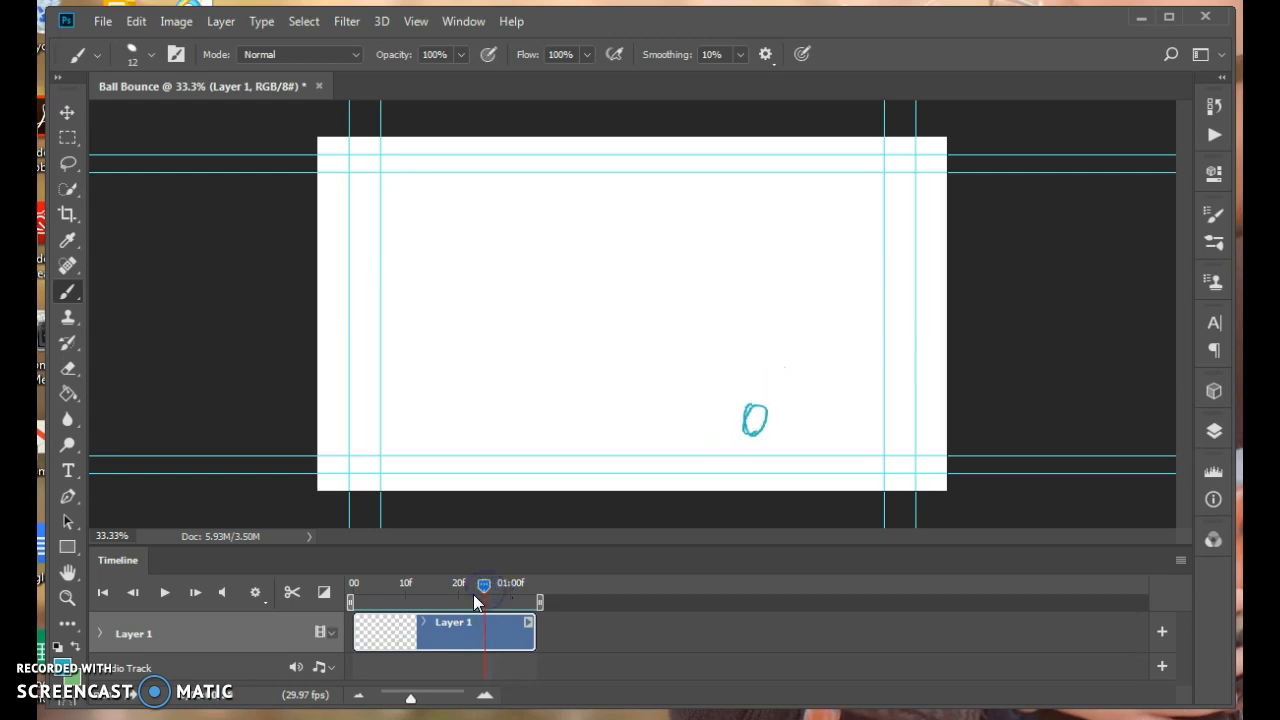
click(672, 503)
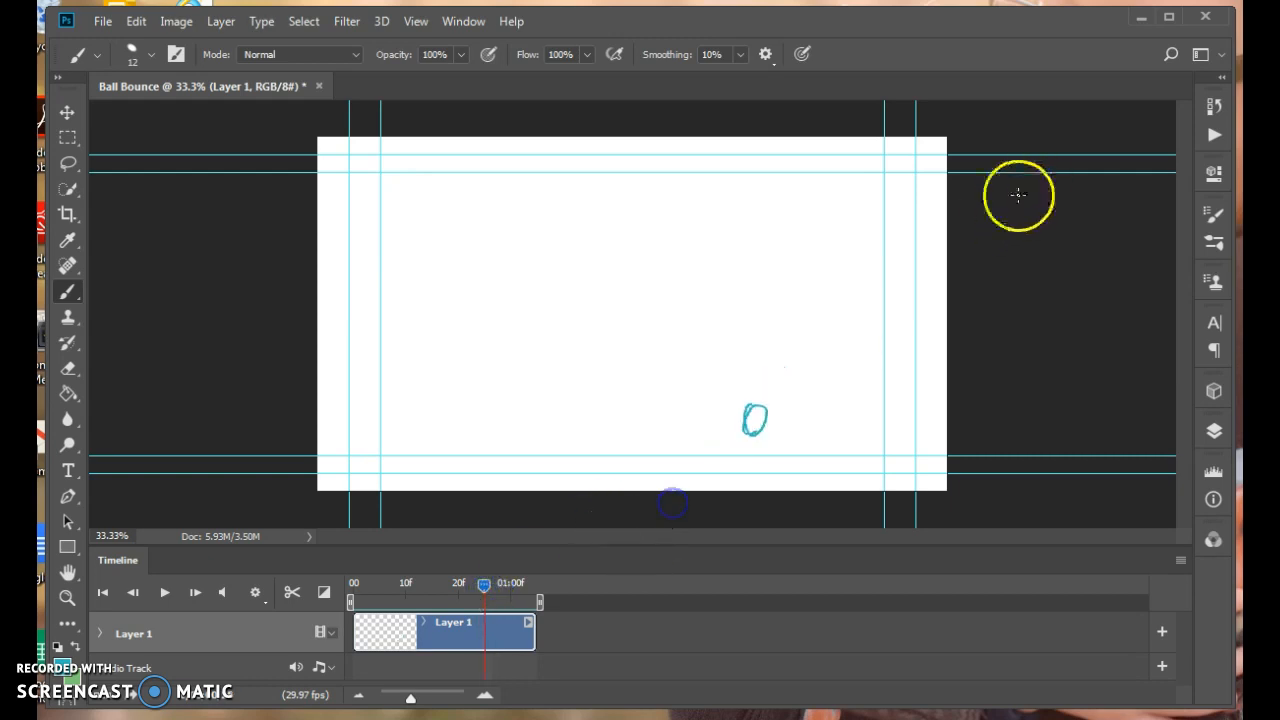
click(761, 404)
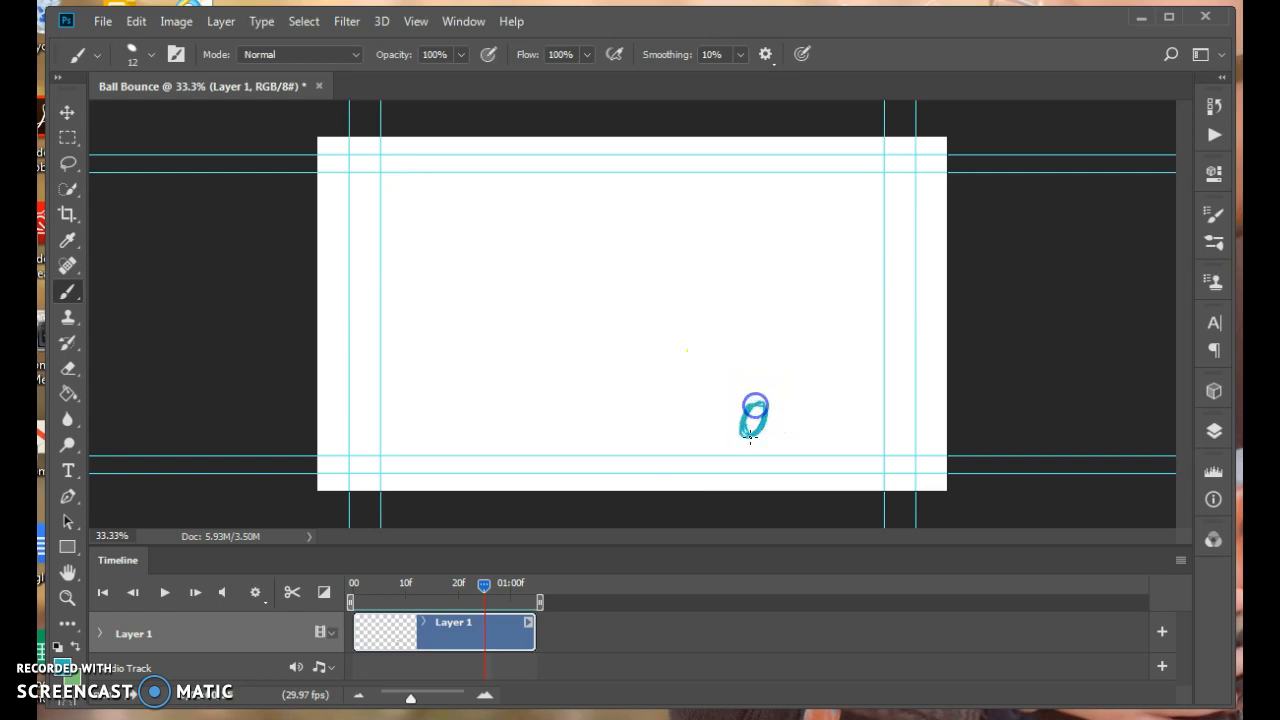
click(165, 592)
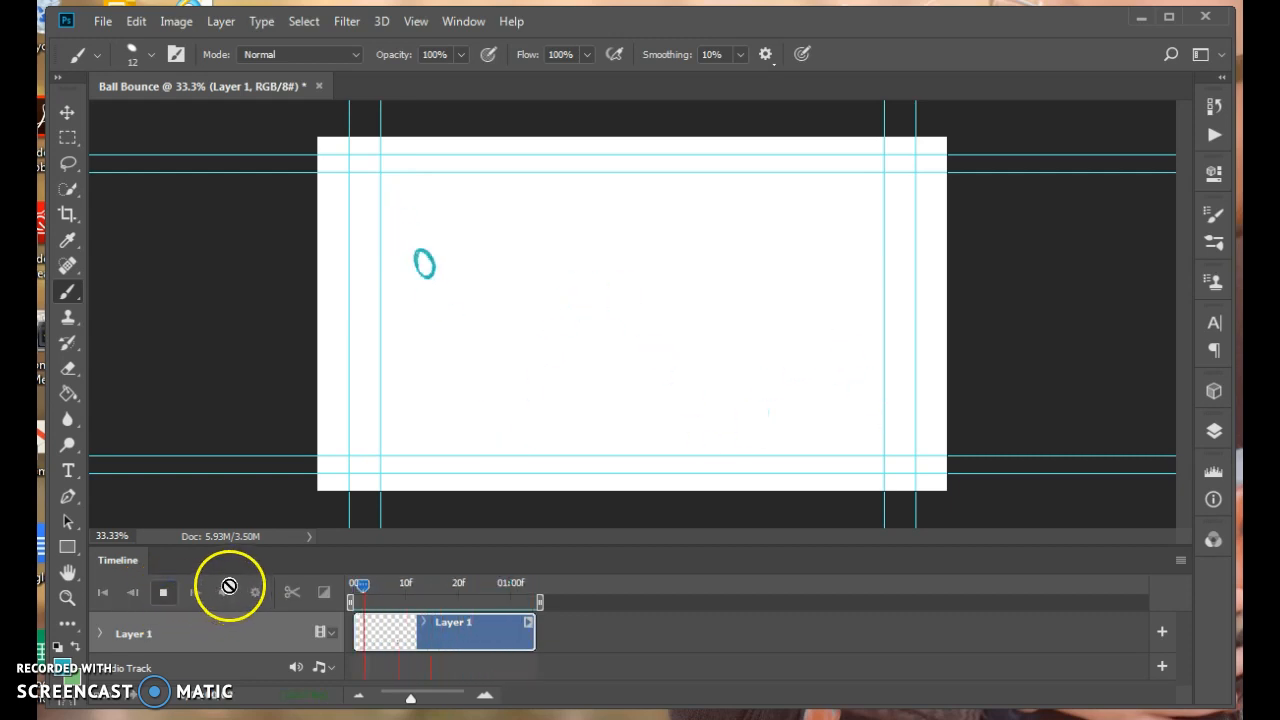
click(166, 592)
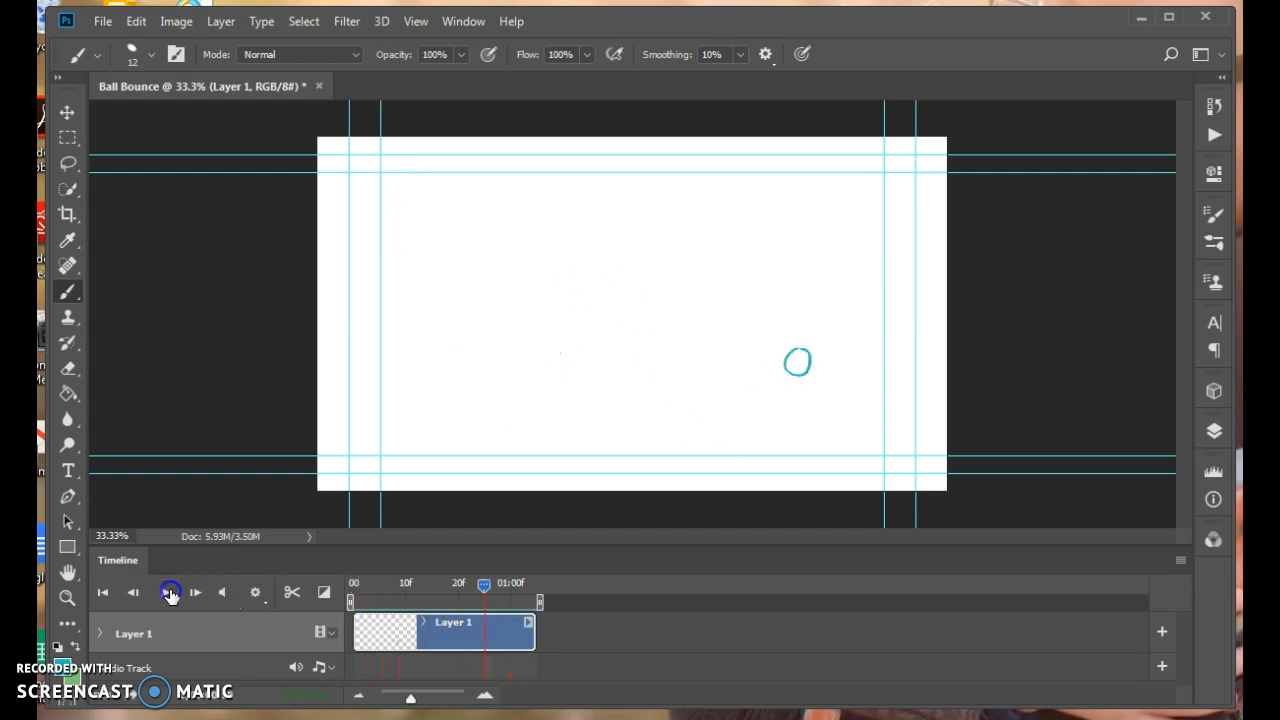
Add a new layer for the background scenery and place it between Layer 1 and the Background
click(1215, 430)
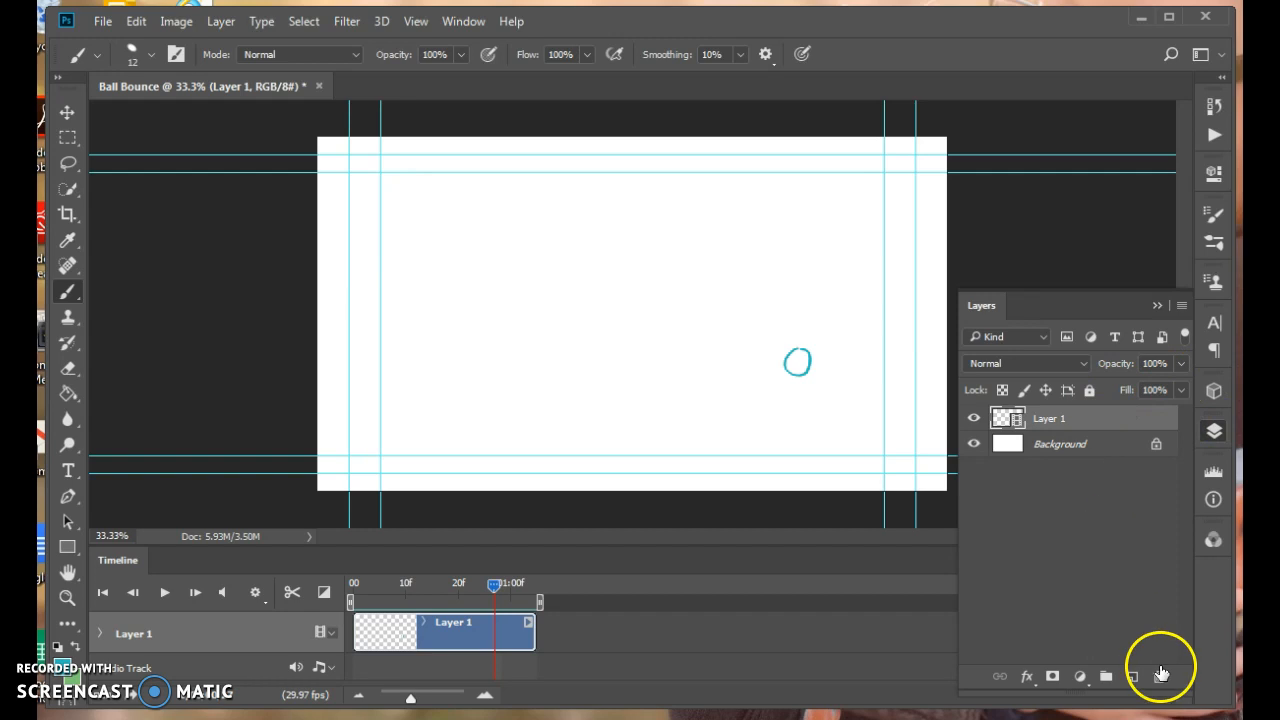
click(1133, 676)
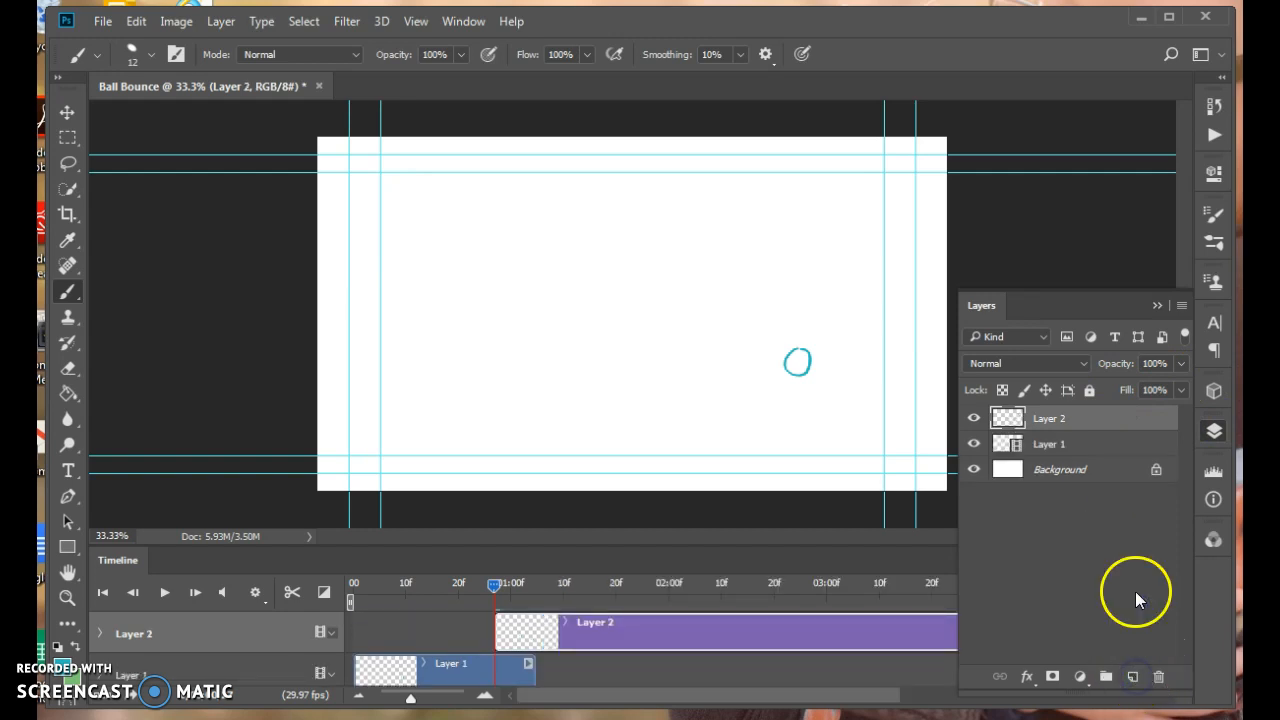
drag(1089, 423, 1088, 450)
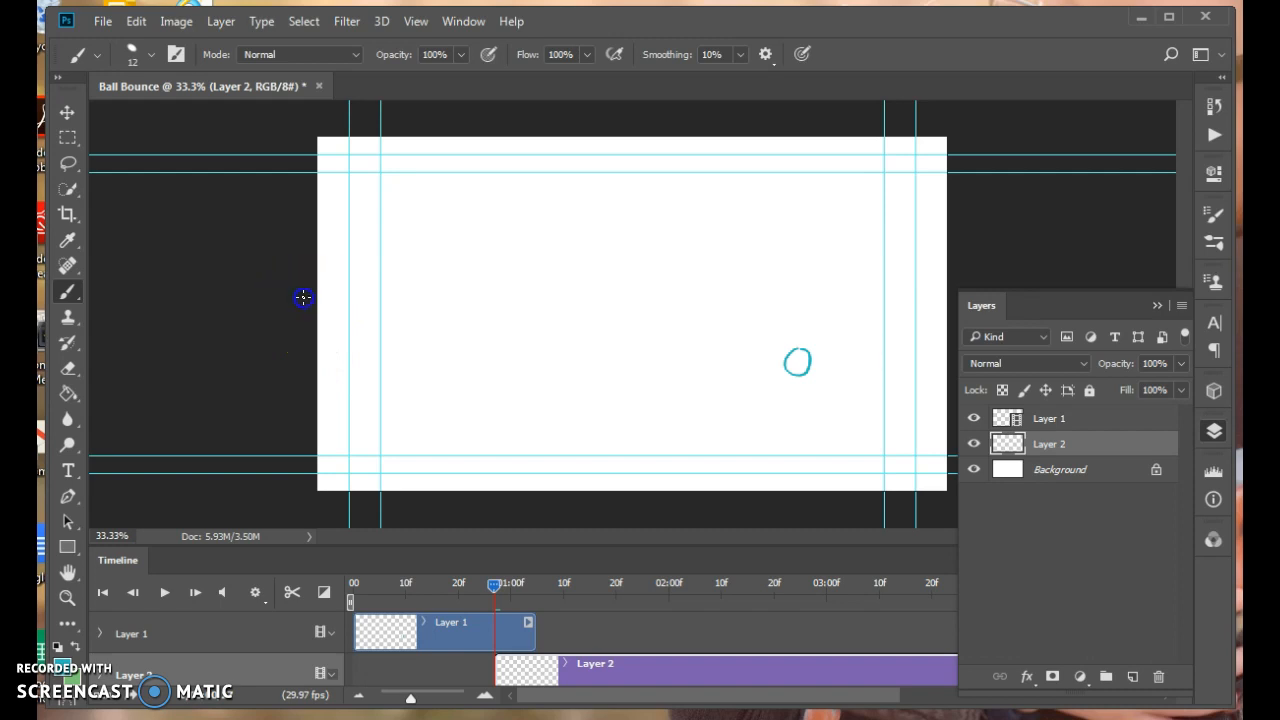
Brush a horizon line across the whole canvas on Layer 2, with a palm tree left of centre and a low hill near the right edge
mouse_move(422, 289)
mouse_down()
mouse_move(688, 272)
mouse_move(958, 291)
mouse_up()
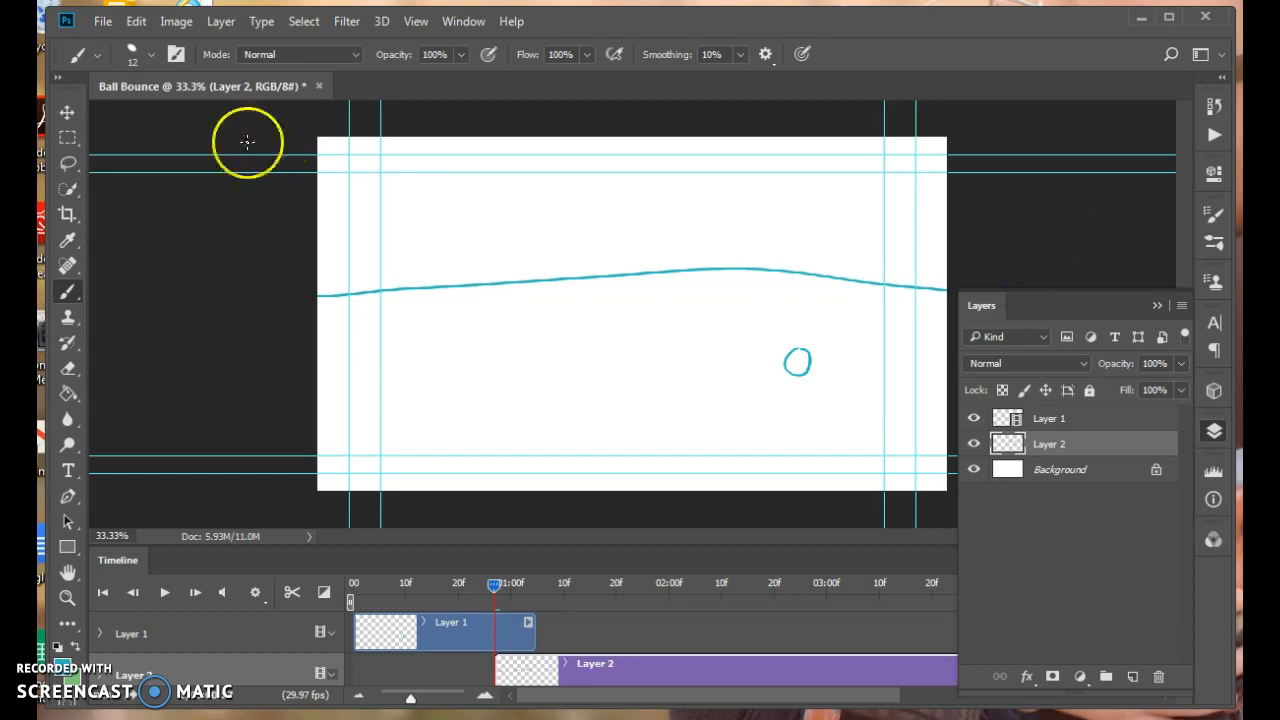
right_click(571, 287)
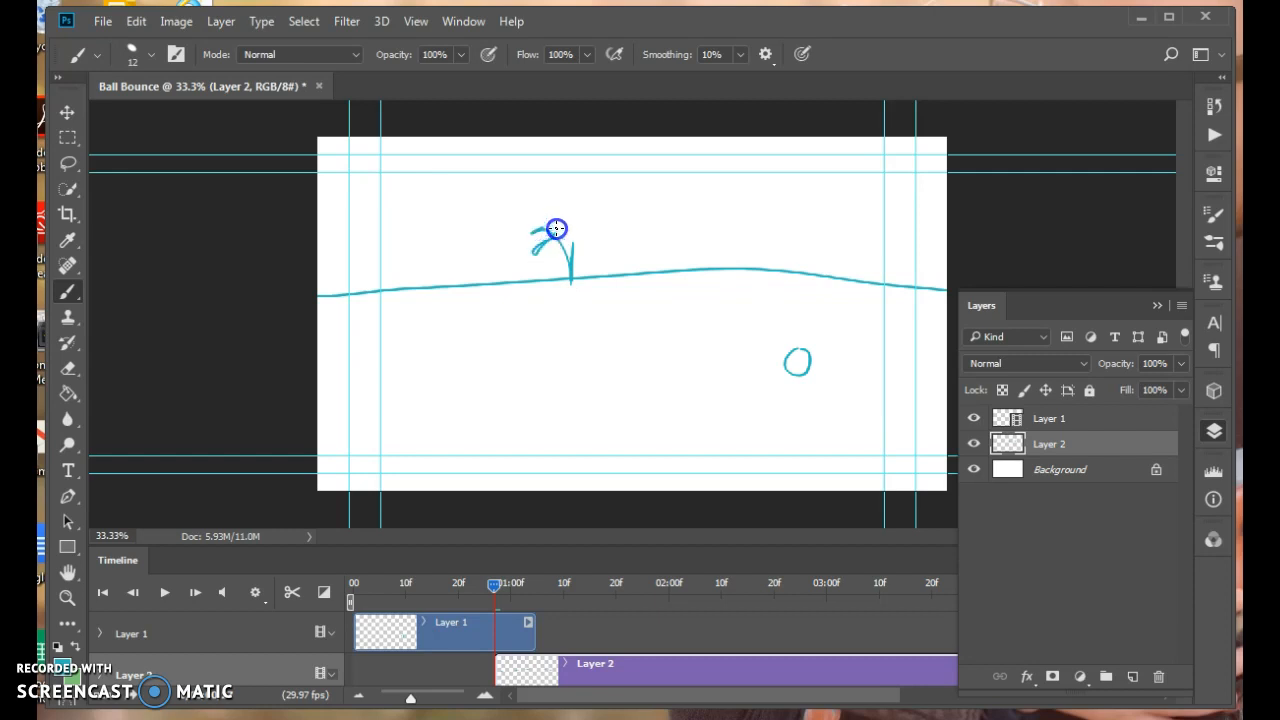
mouse_move(568, 244)
mouse_down()
mouse_move(566, 223)
mouse_move(594, 243)
mouse_move(572, 250)
mouse_up()
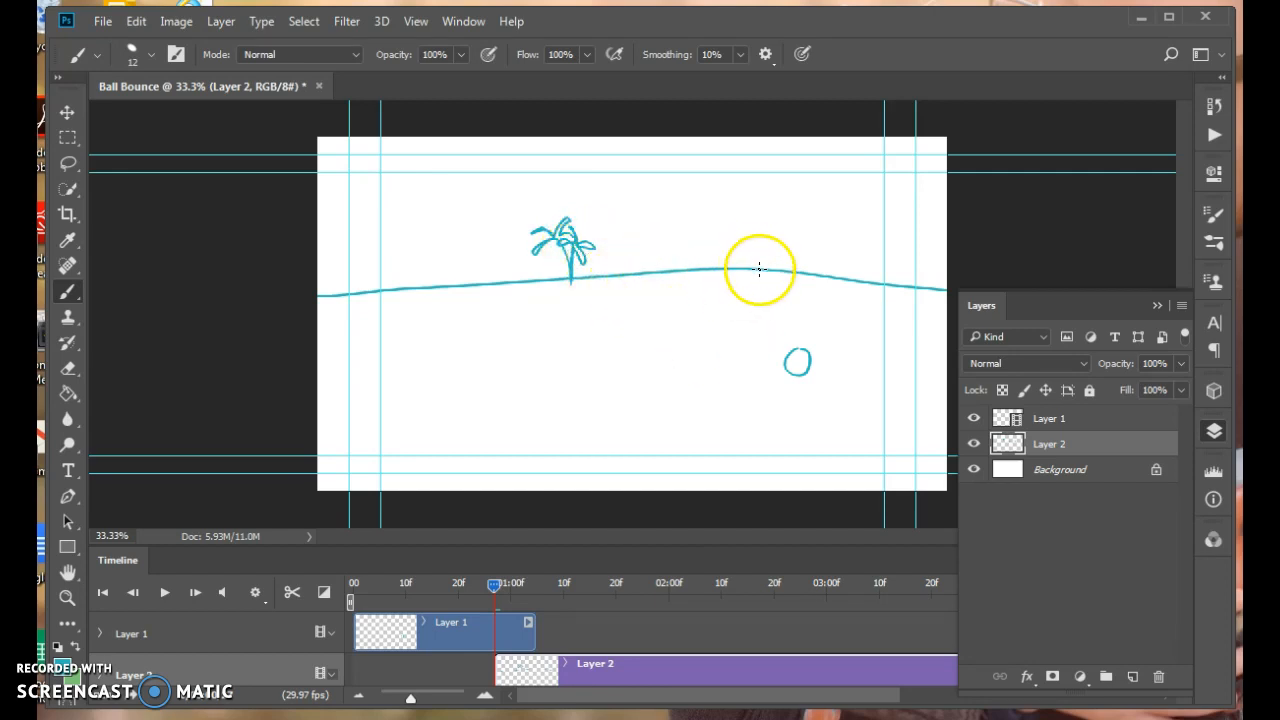
click(798, 264)
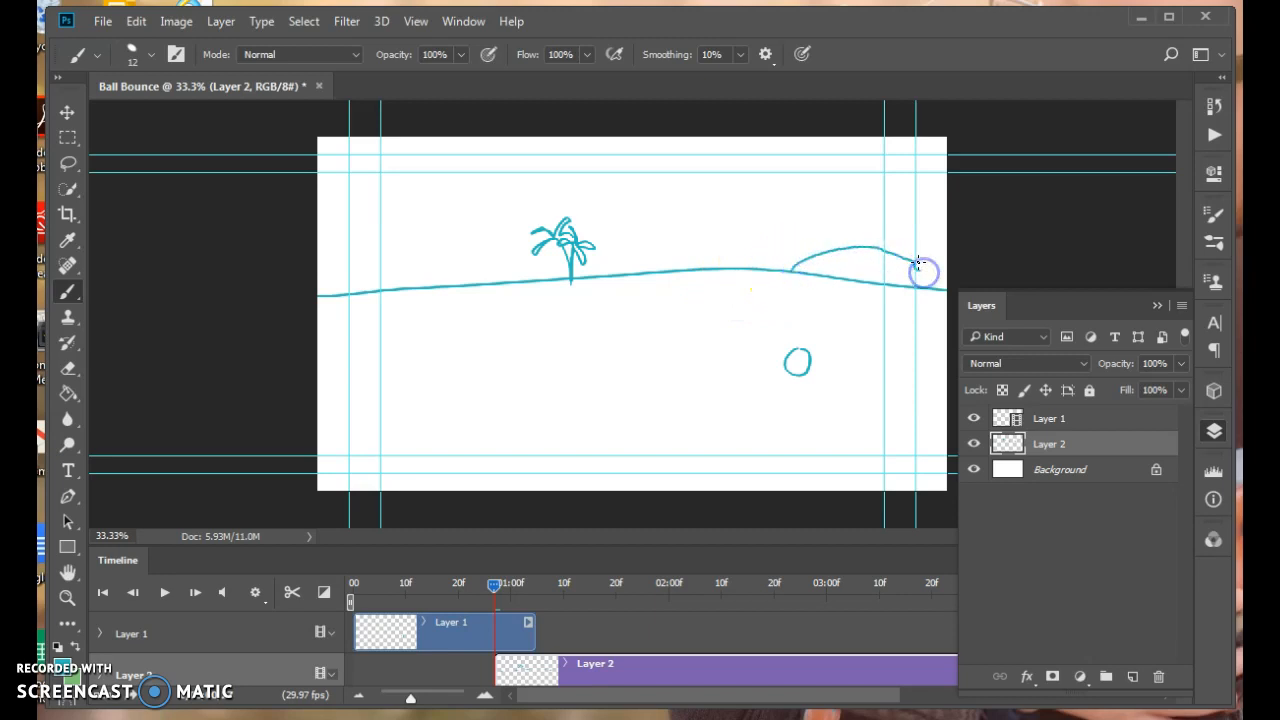
Move the Layer 2 clip to the start of the timeline, trim its end to match Layer 1, and preview the ball against the scenery
click(165, 591)
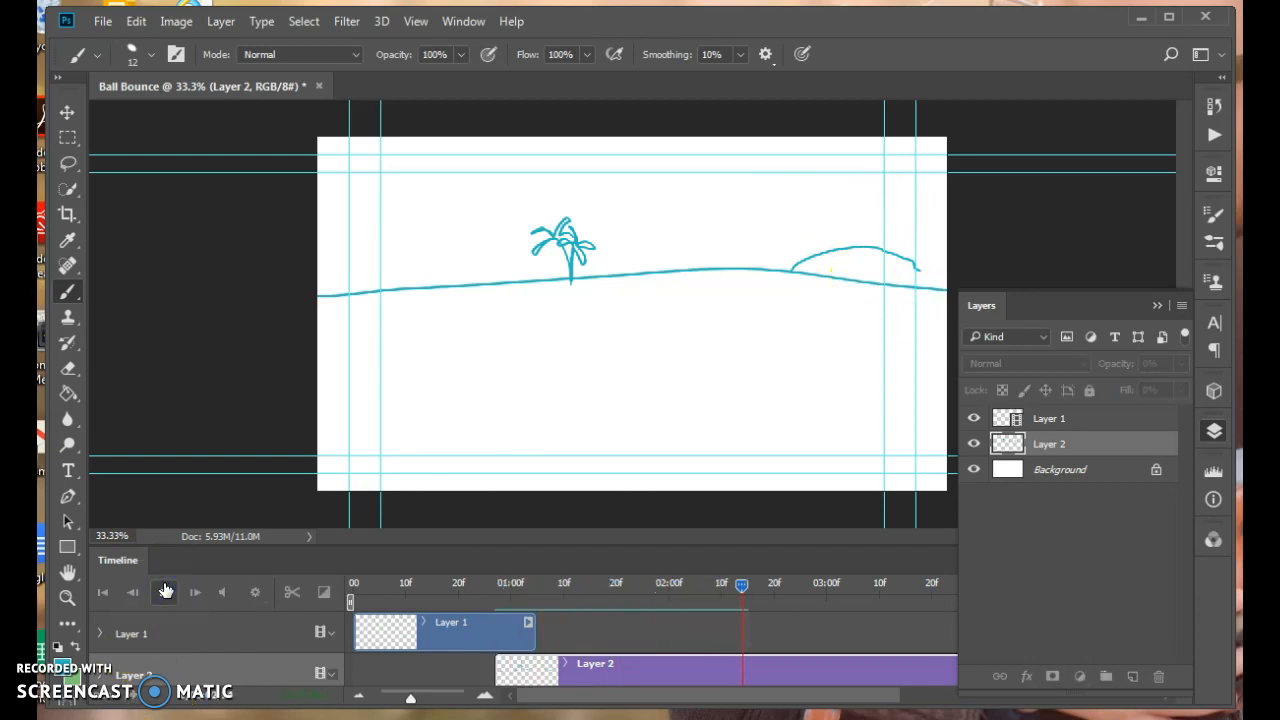
click(163, 592)
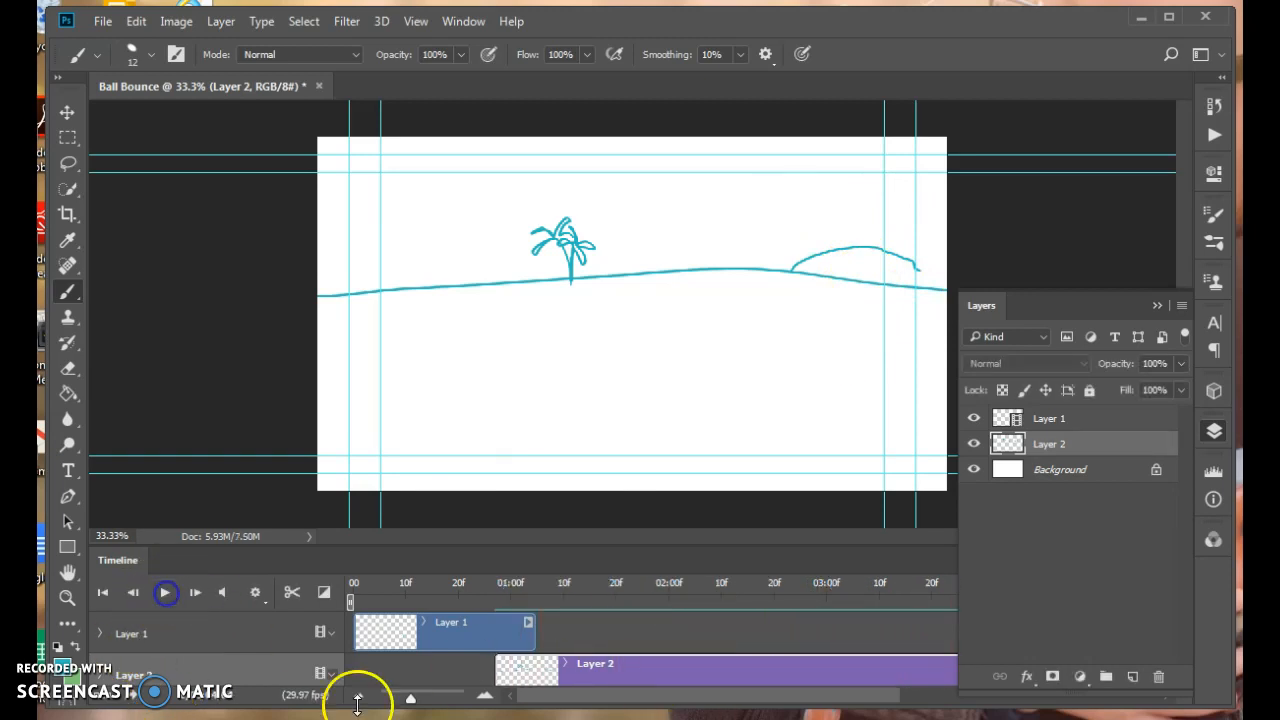
drag(560, 675, 400, 669)
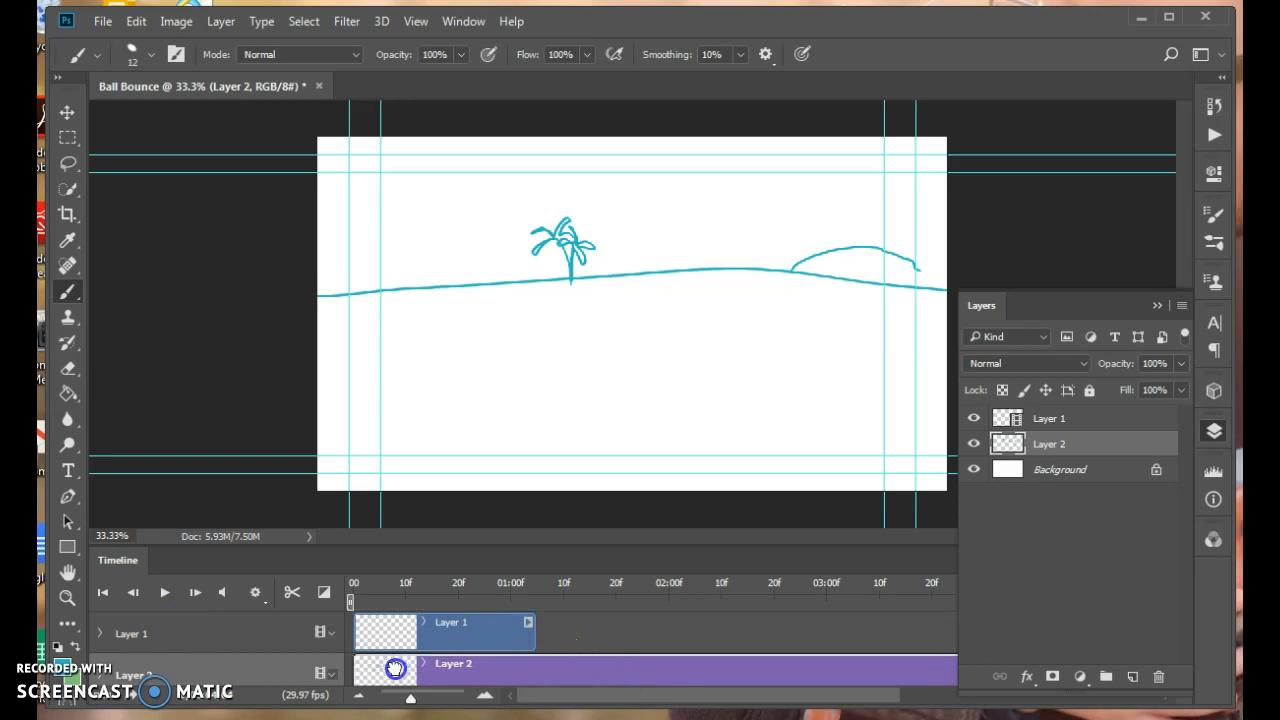
click(1158, 302)
drag(1134, 663, 534, 666)
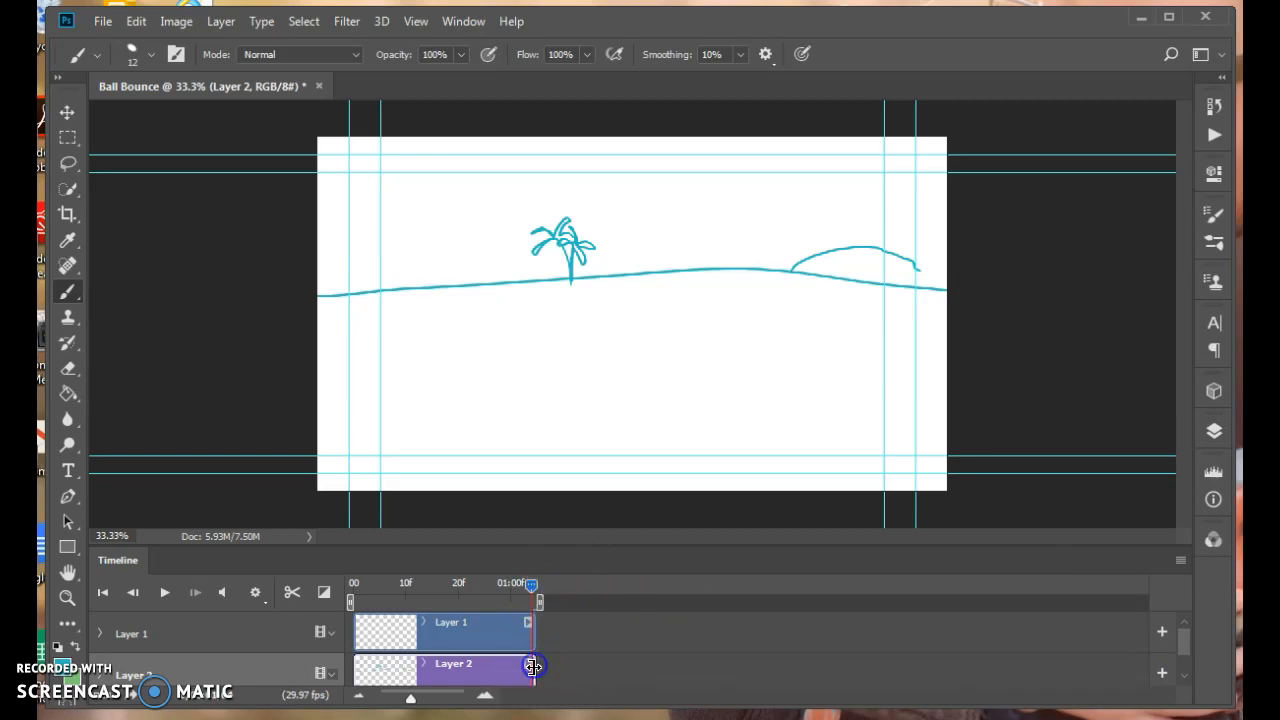
click(165, 592)
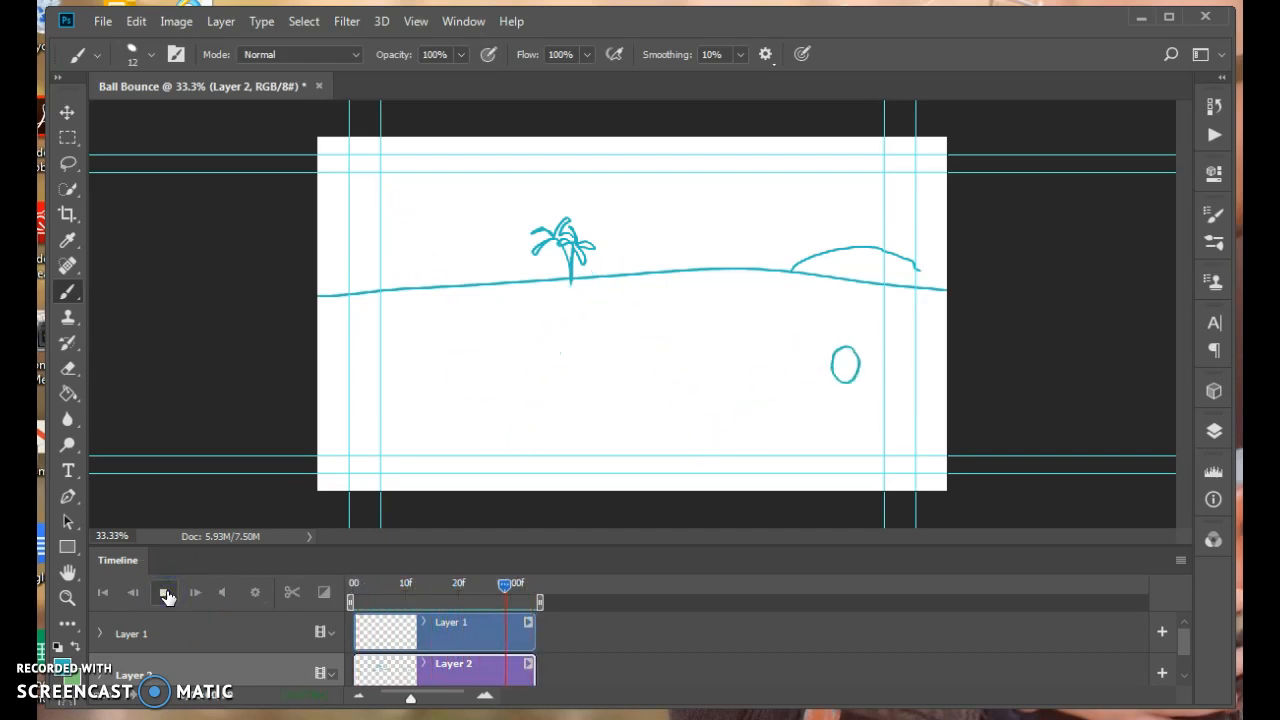
click(166, 593)
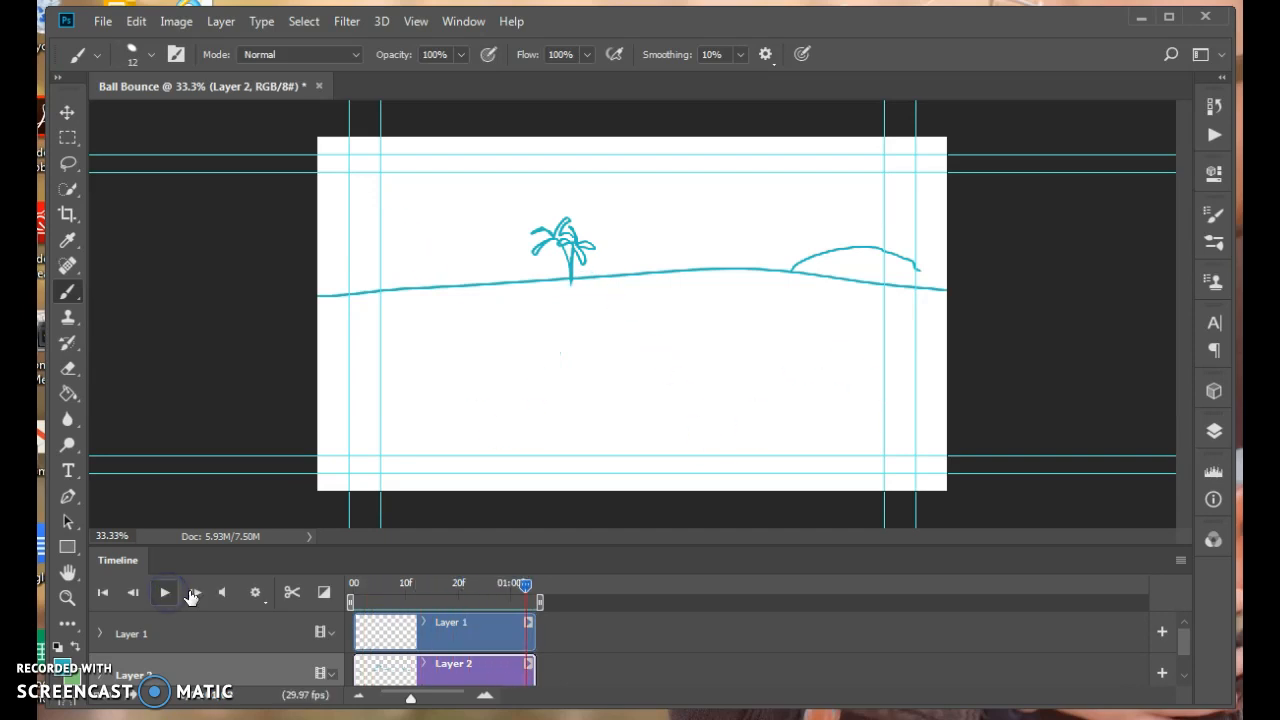
Save the document as a Photoshop file with the author's surname before "Ball Bounce", keeping Maximize Compatibility on
click(102, 22)
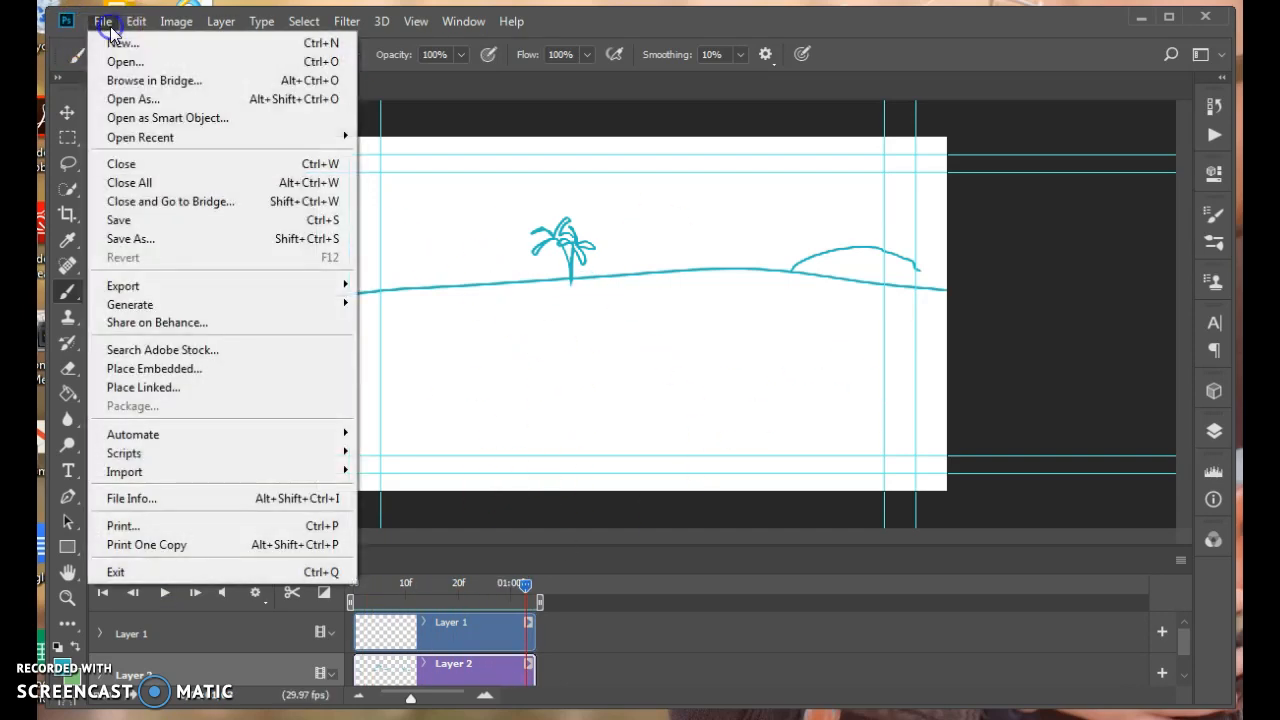
click(119, 240)
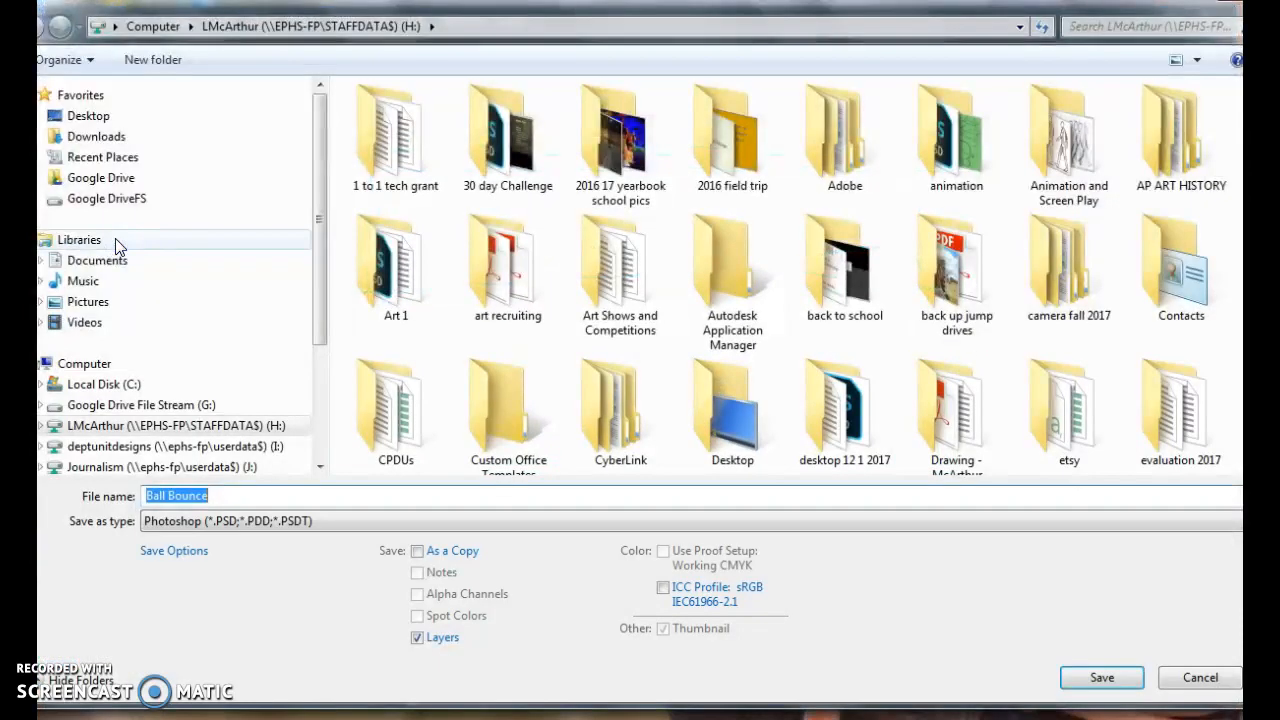
click(147, 497)
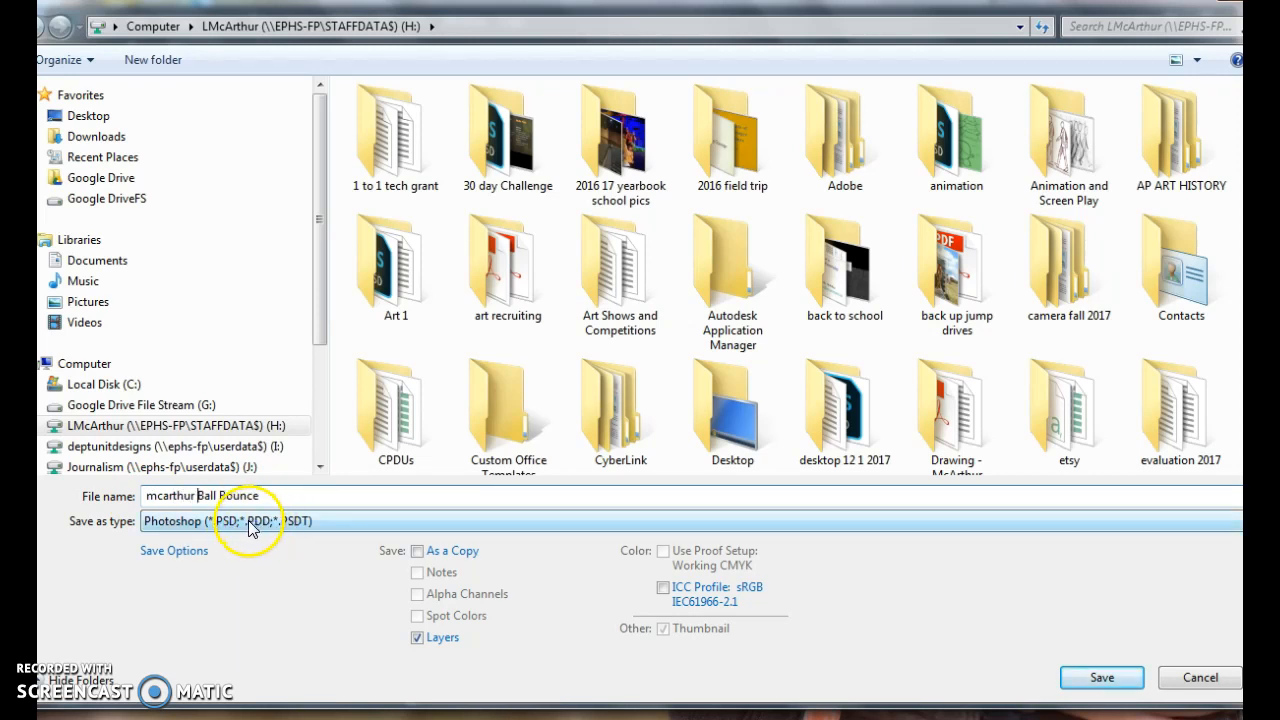
click(1103, 679)
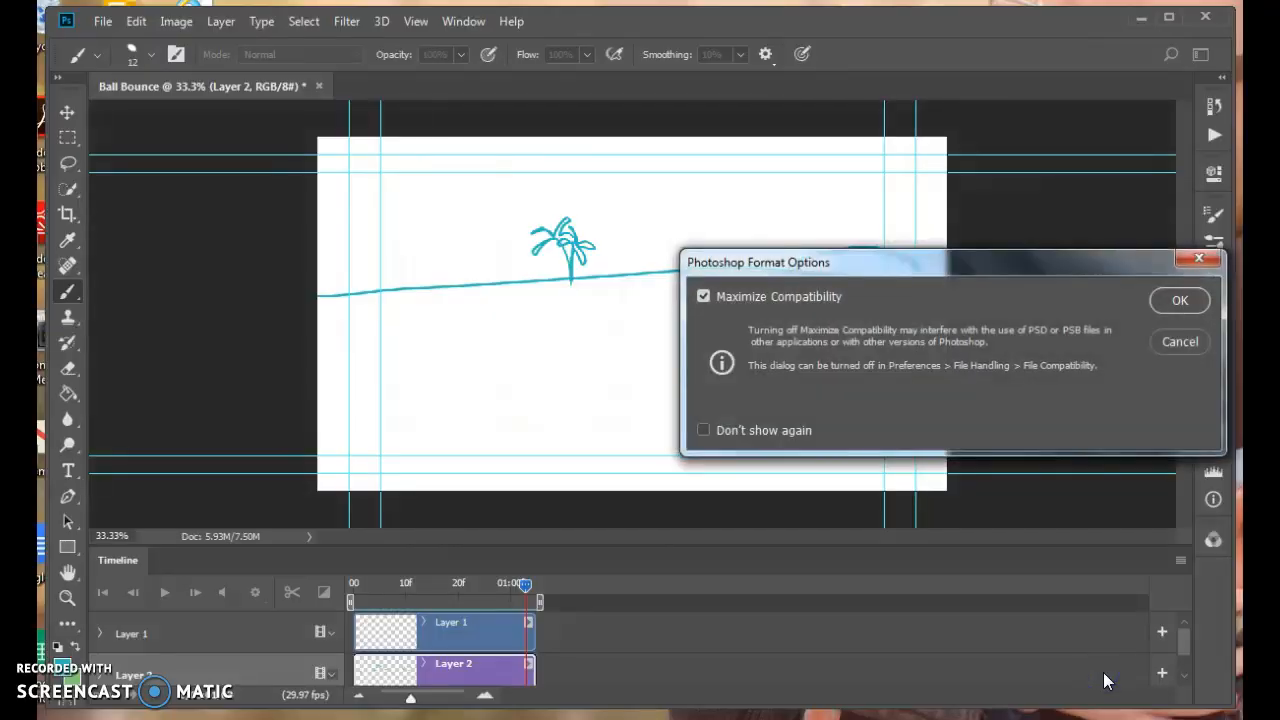
click(1180, 299)
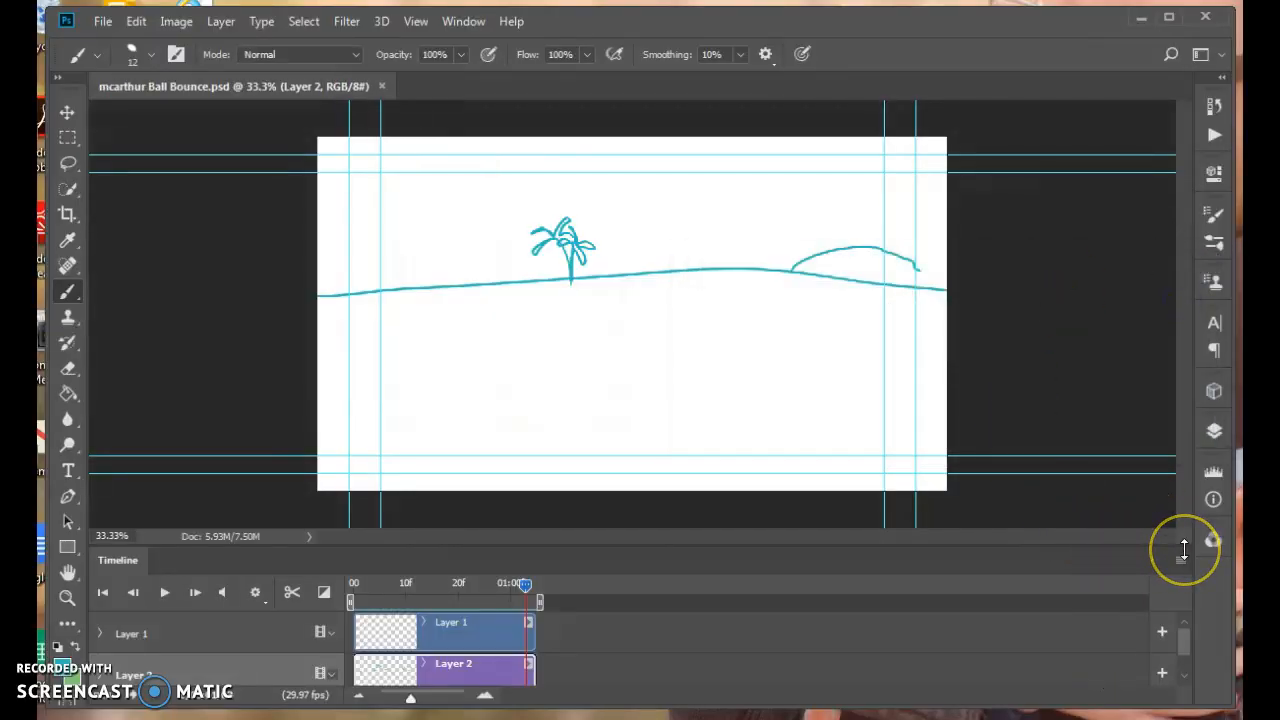
Render the animation as an H.264 High Quality MP4 at document size, all frames, into the H: drive's top folder
click(1181, 561)
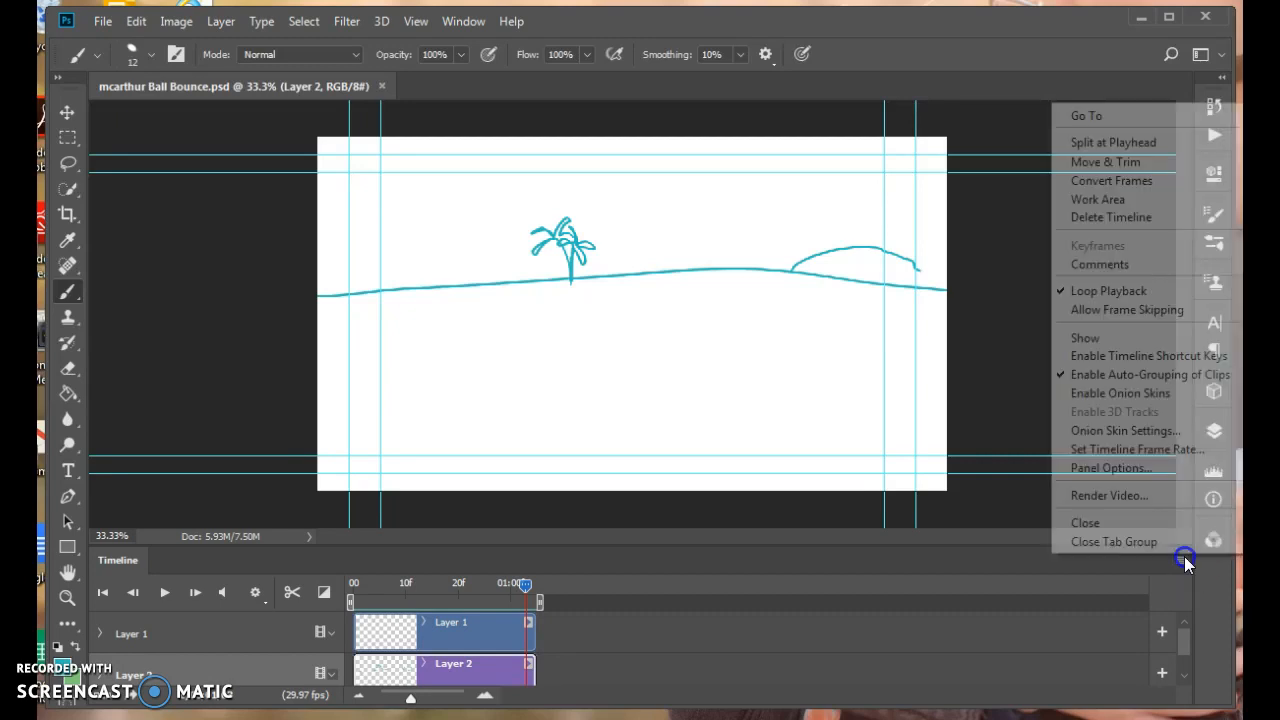
click(1133, 497)
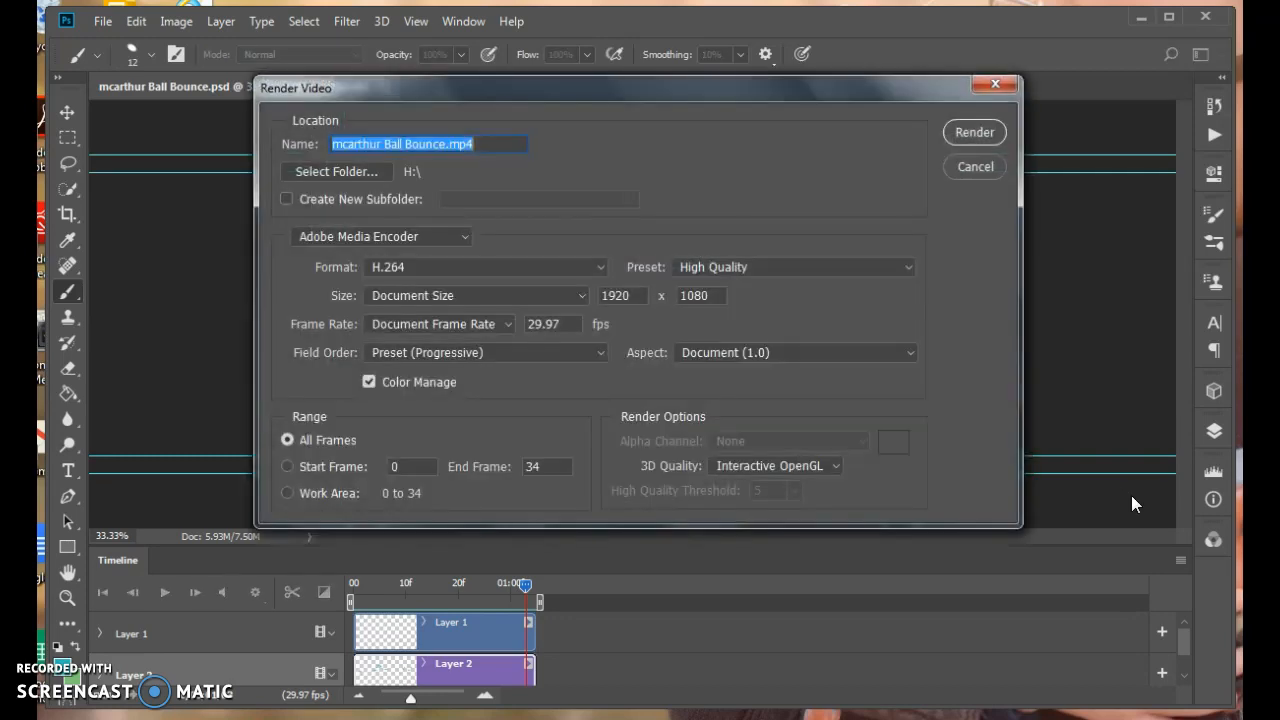
click(356, 173)
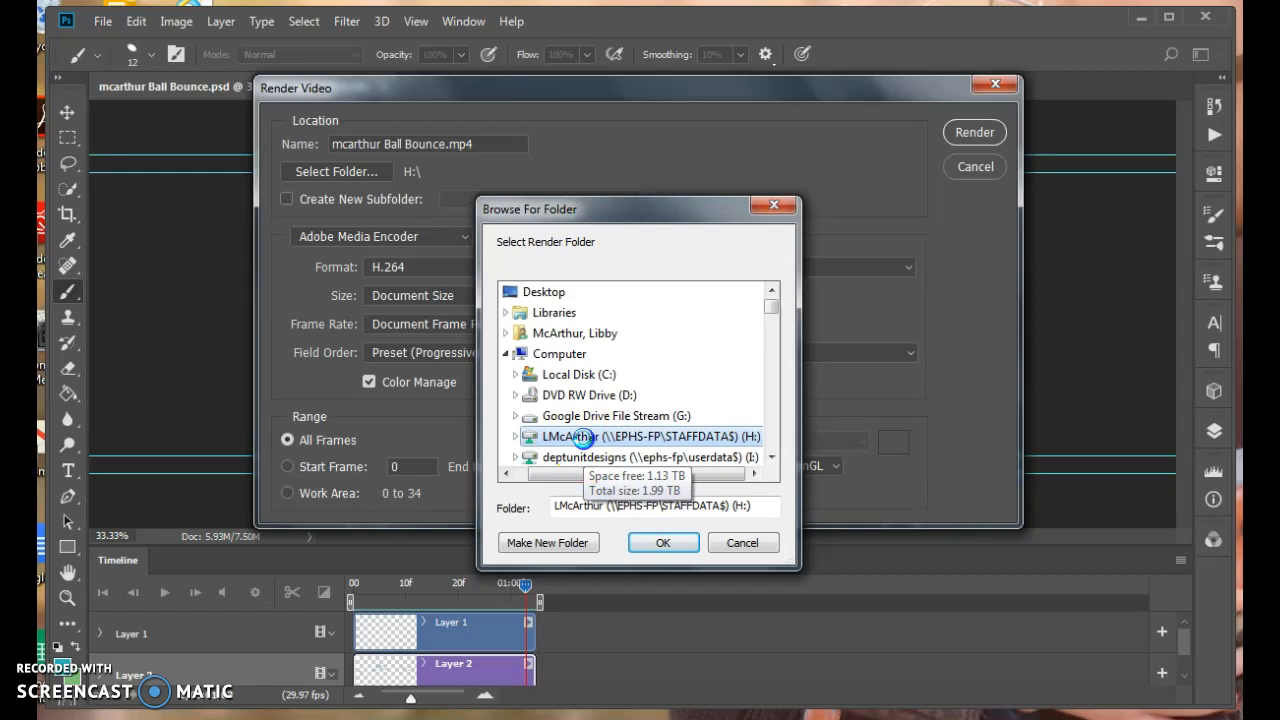
double_click(584, 437)
click(660, 542)
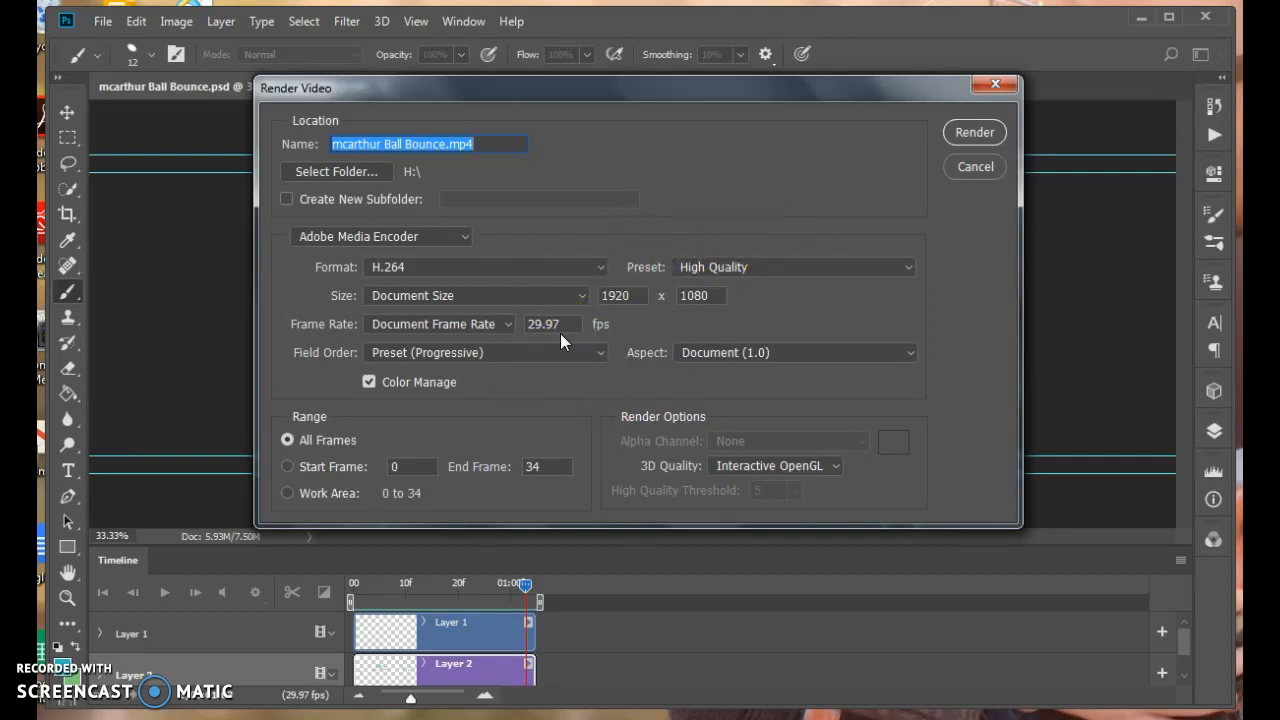
click(609, 296)
click(968, 130)
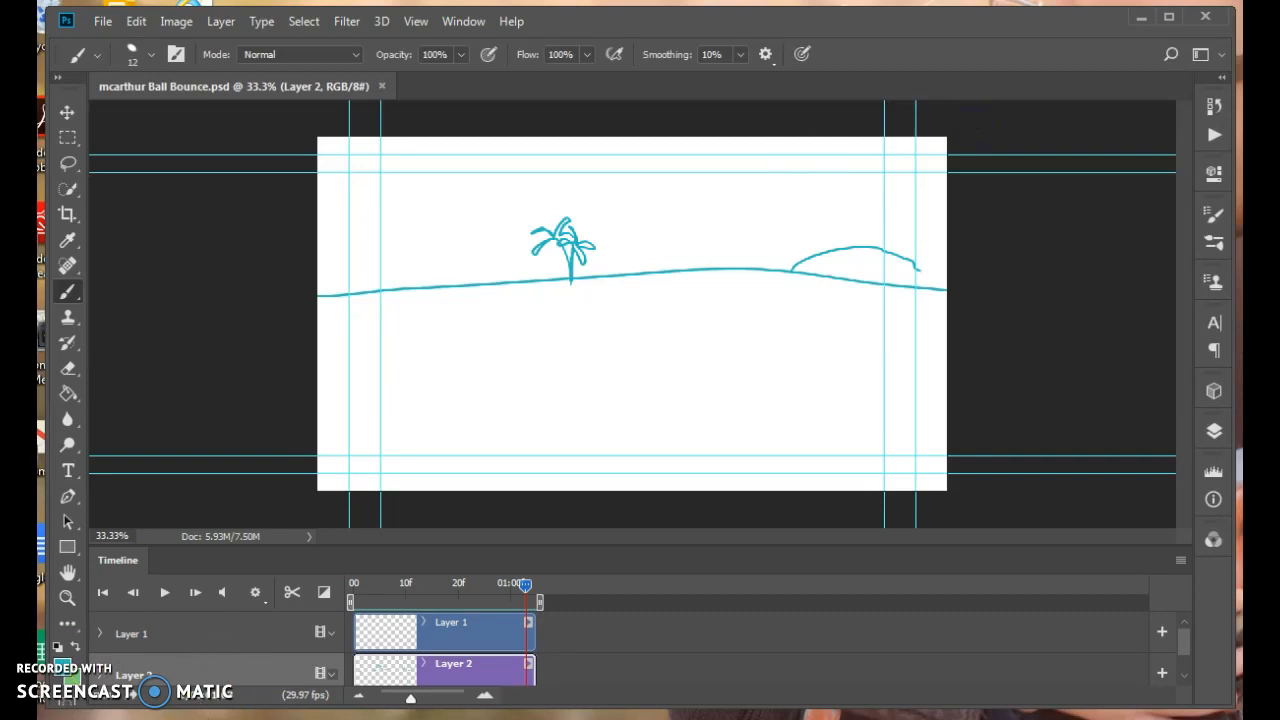
Switch to Windows Explorer, browse the H: drive for the rendered Ball Bounce video and play it
key(super)
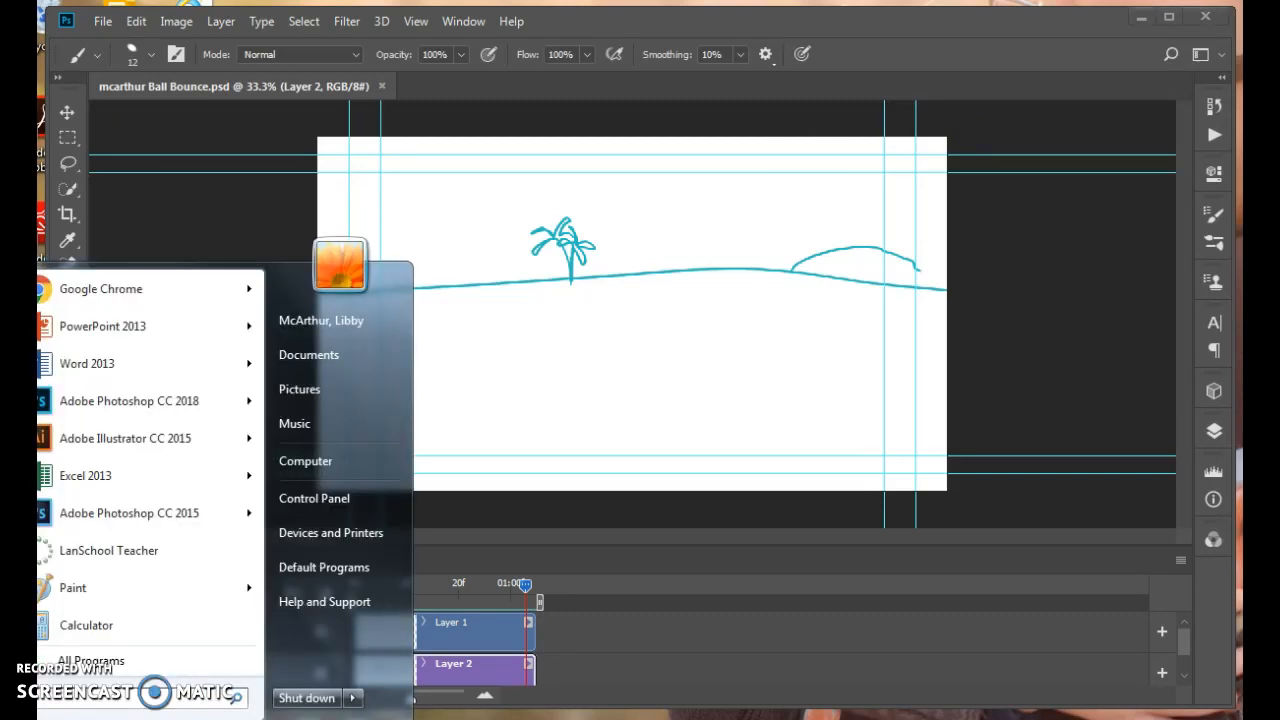
key(super+e)
click(573, 430)
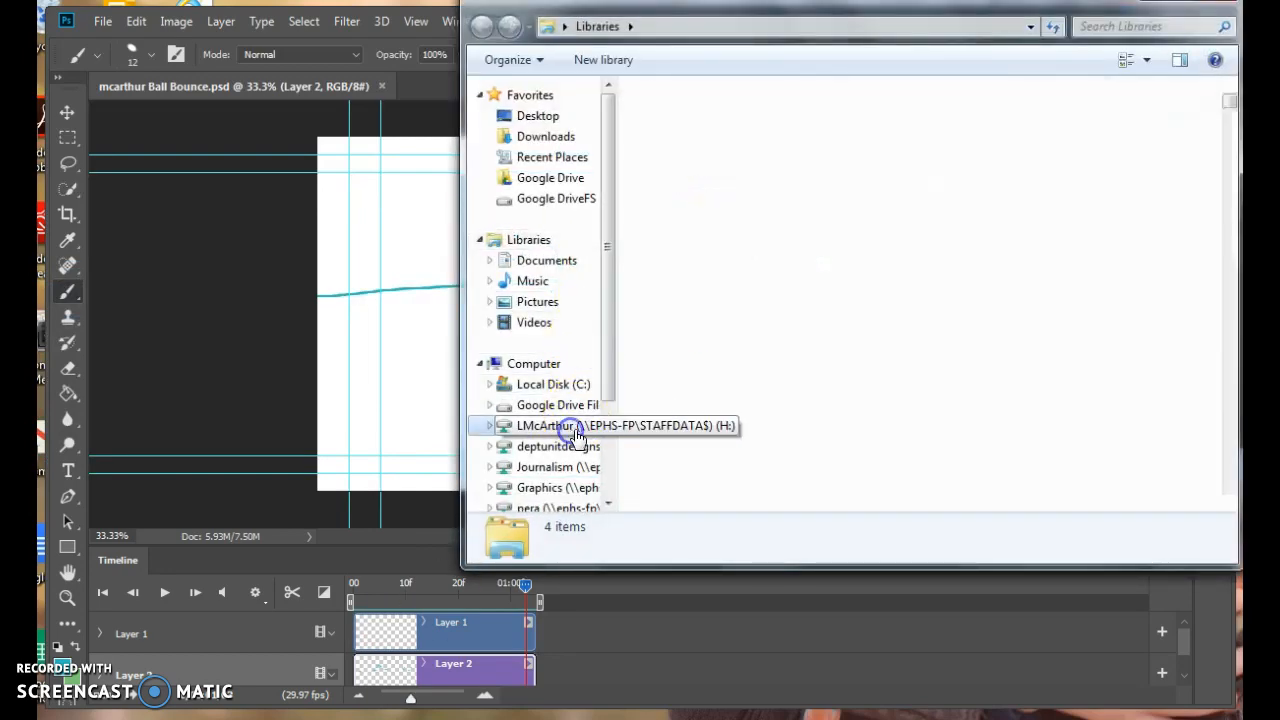
drag(1230, 102, 1224, 508)
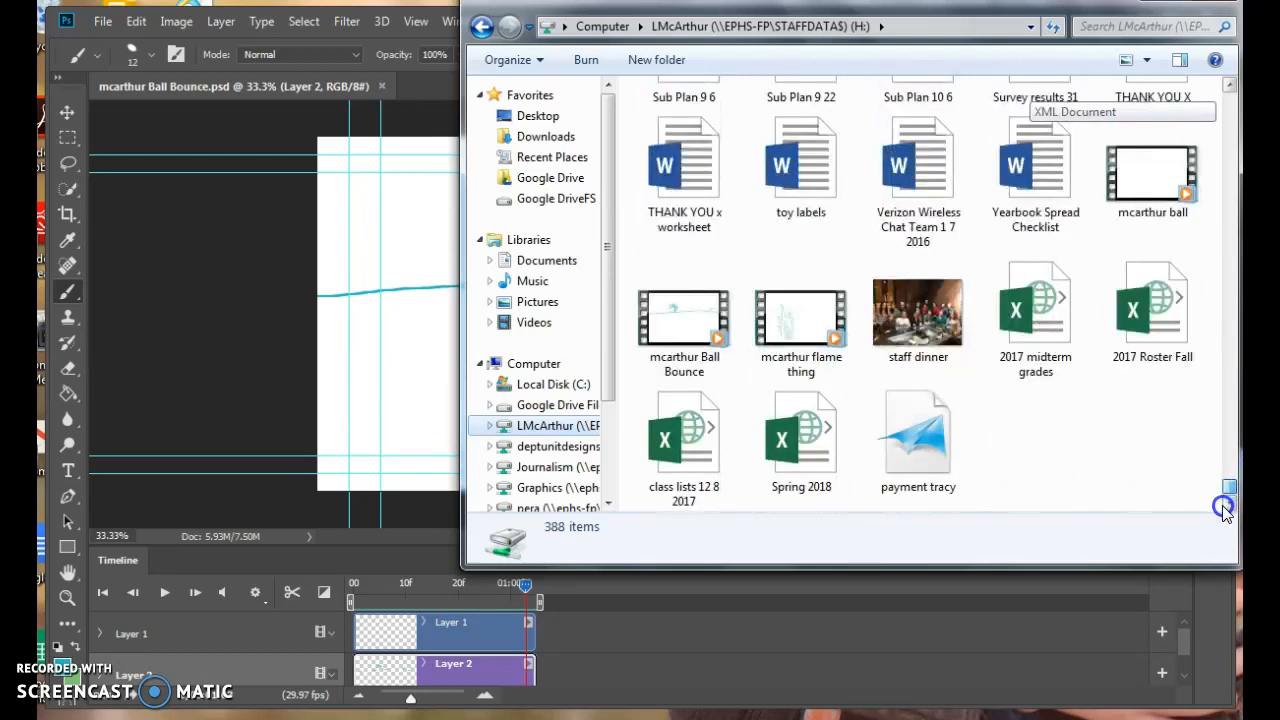
double_click(708, 330)
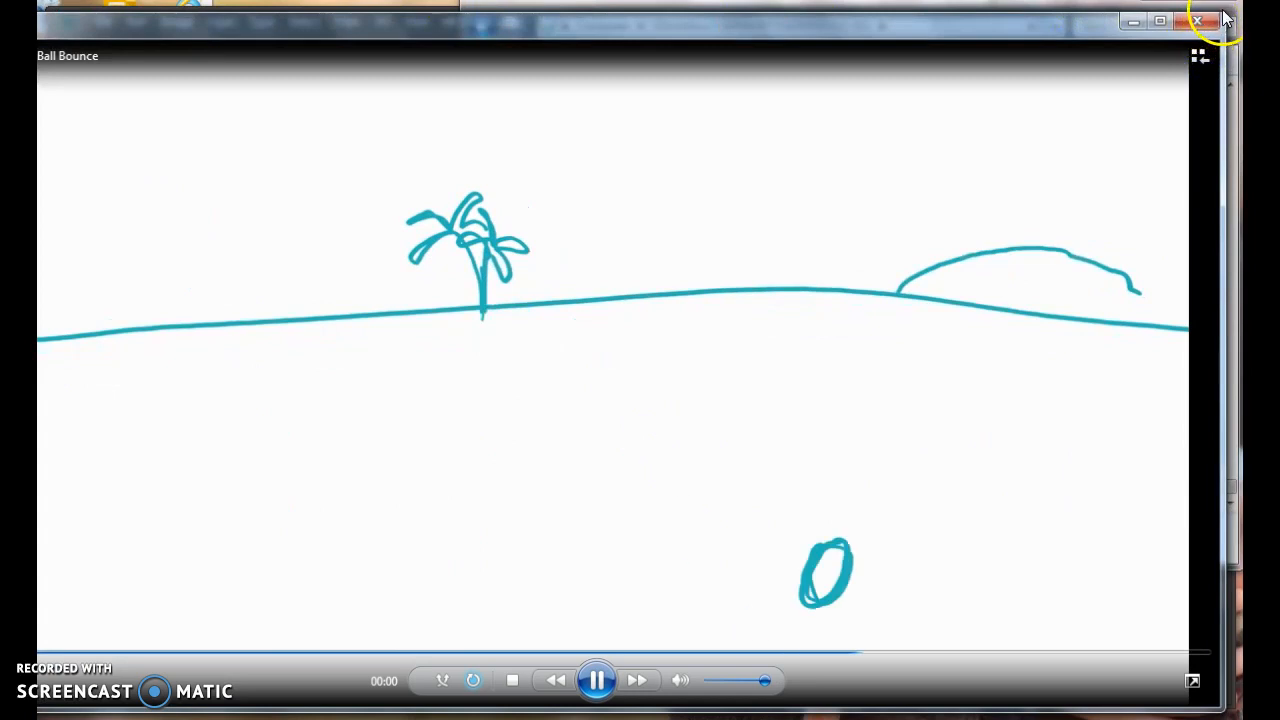
Watch the rendered animation in a smaller player window, and close both the player and the Explorer window
drag(1222, 14, 788, 159)
drag(634, 172, 938, 106)
mouse_move(1063, 214)
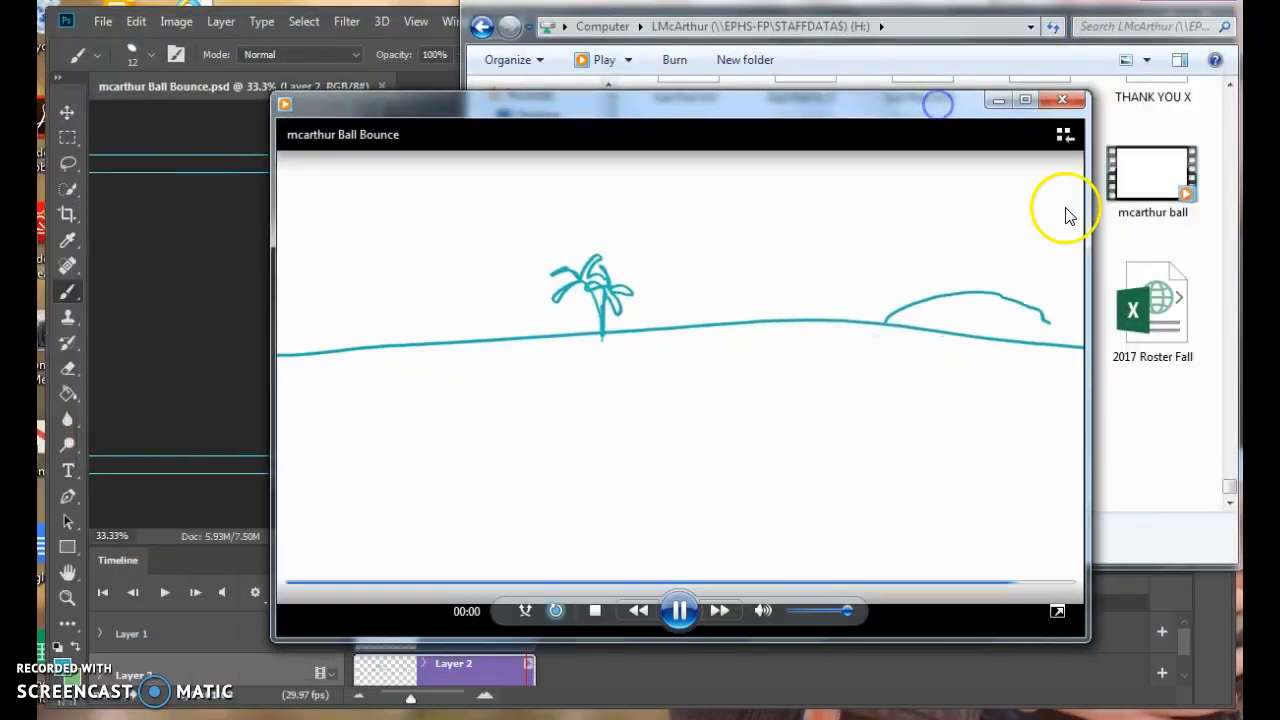
click(677, 611)
click(1062, 100)
drag(1100, 2, 1100, 35)
click(1205, 30)
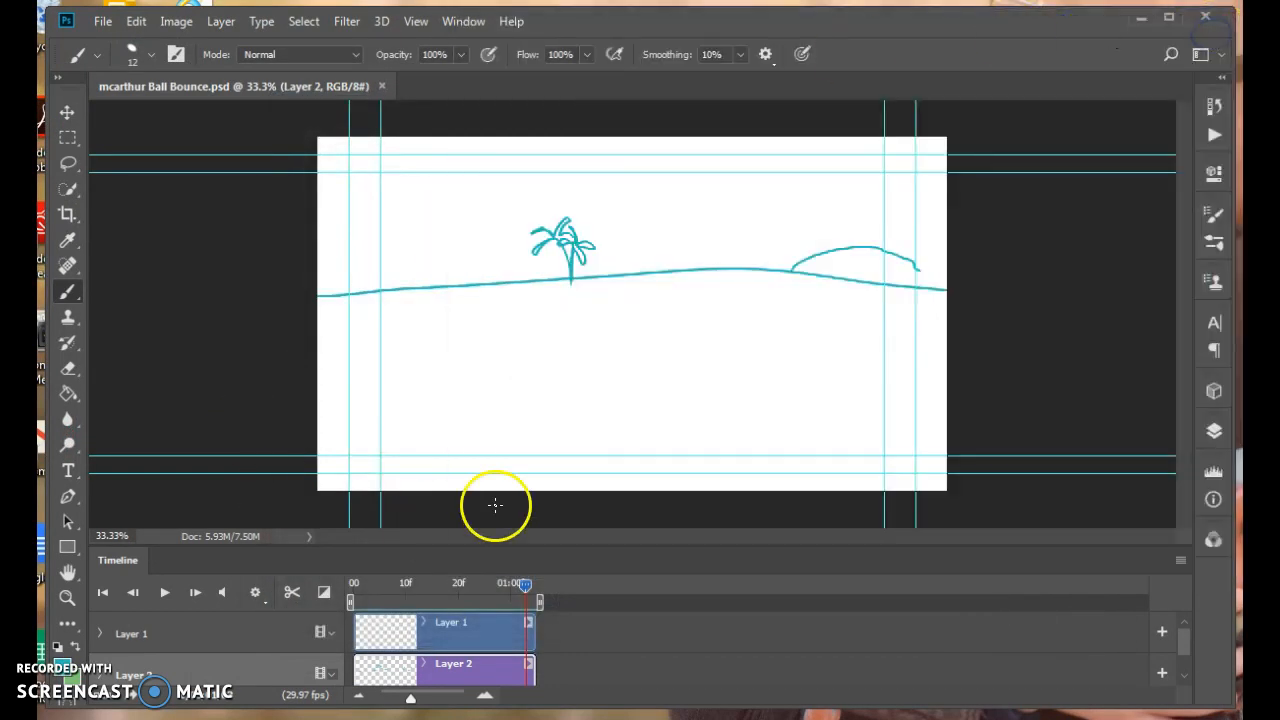